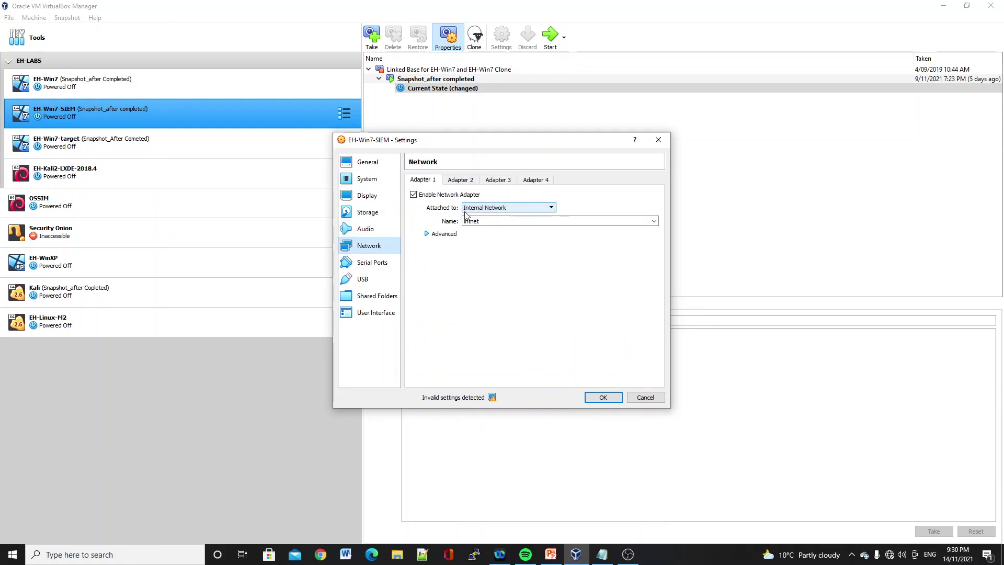
- Save EH-Win7-SIEM's adapter on Internal Network intnet and move on to EH-Win7-target
left_click(595, 398)
left_click(143, 145)
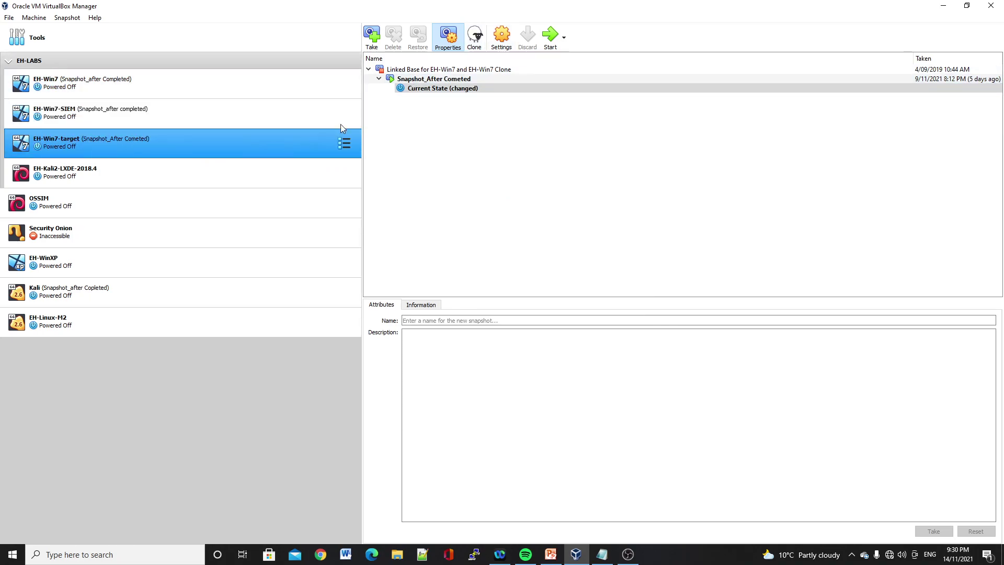
left_click(501, 38)
- Confirm EH-Win7-target's Adapter 1 is on Internal Network intnet and close its settings
left_click(367, 179)
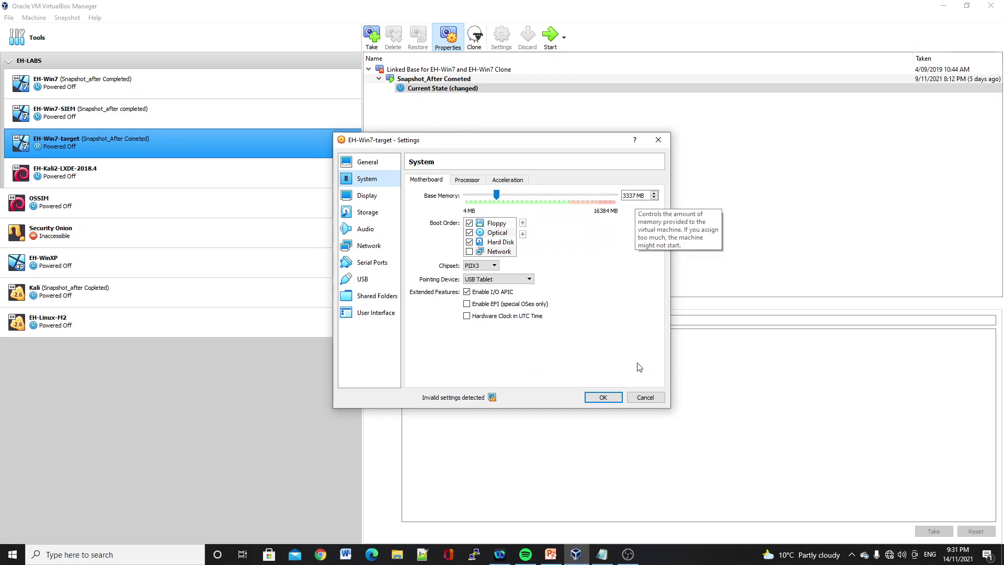
left_click(368, 249)
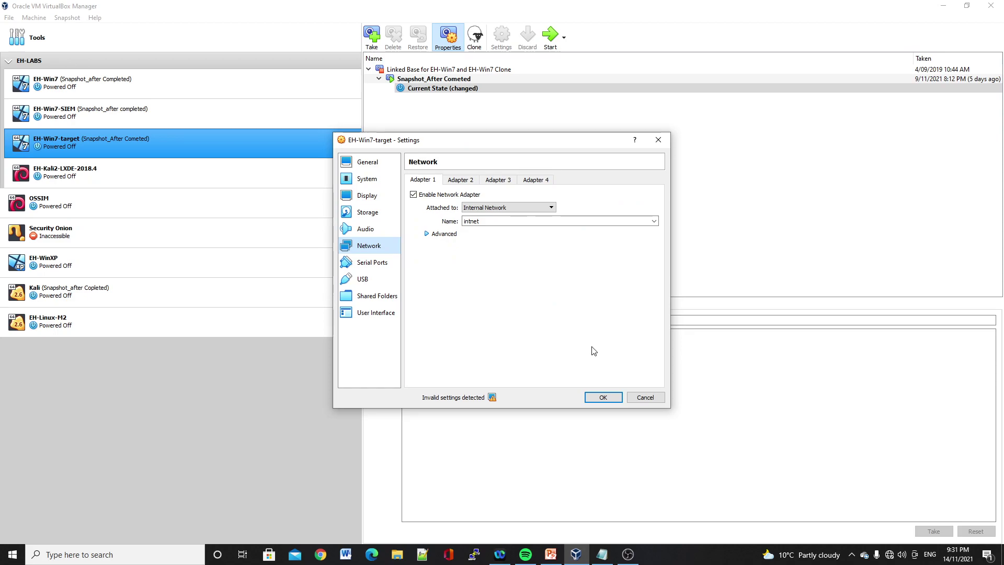
left_click(601, 399)
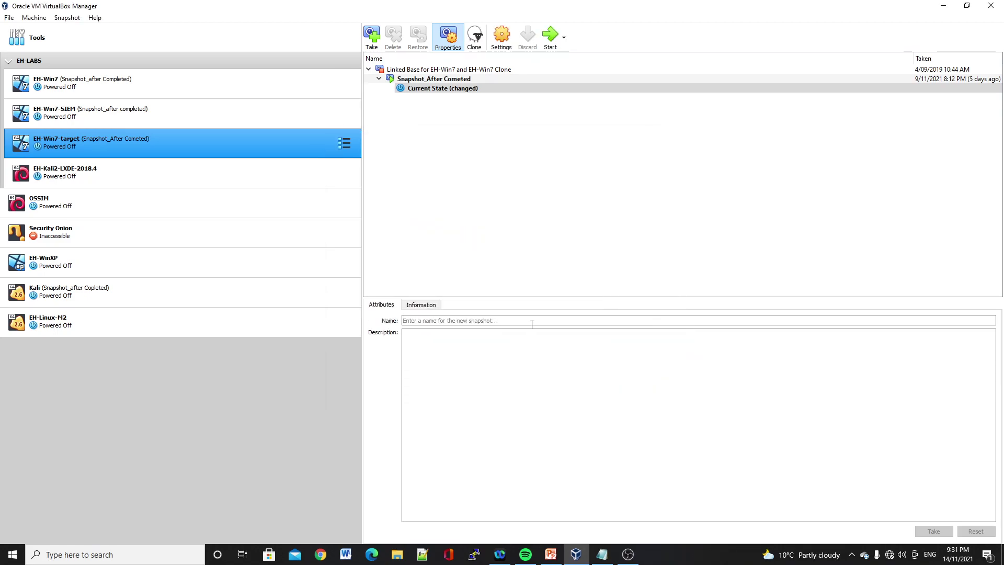
left_click(217, 291)
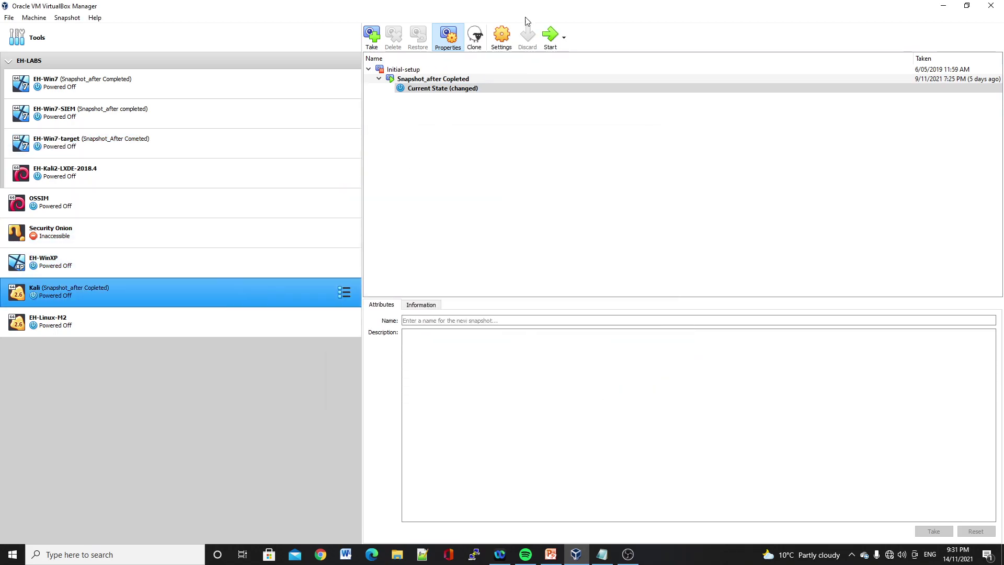
- Confirm Kali's Adapter 1 uses Internal Network intnet, then select EH-Win7-SIEM alongside Kali
left_click(502, 38)
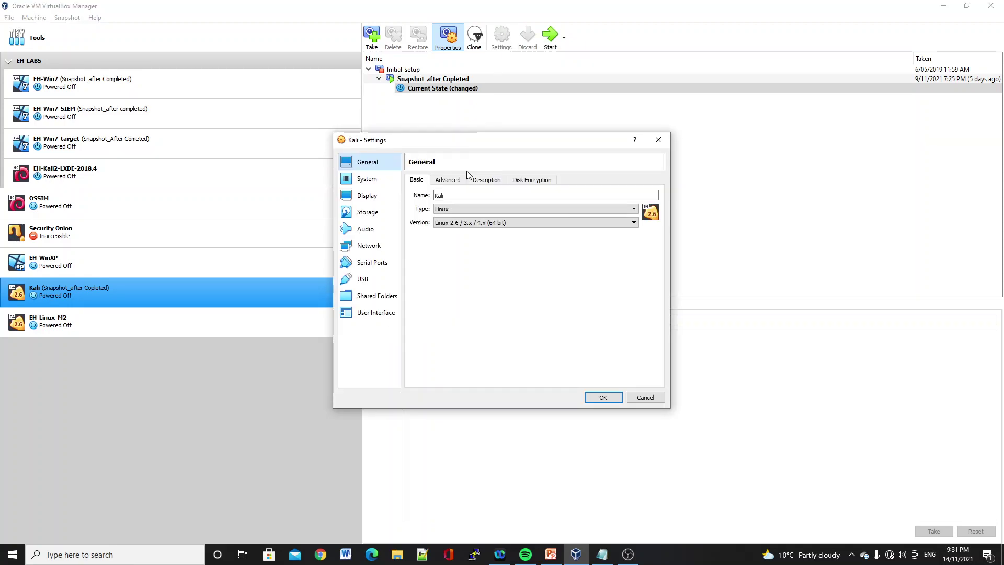
left_click(372, 180)
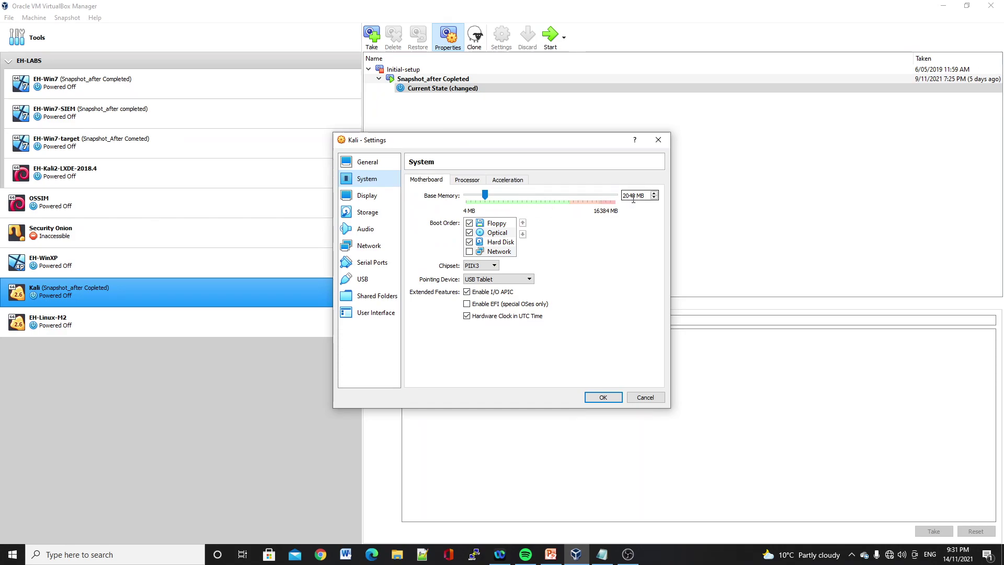
left_click(366, 246)
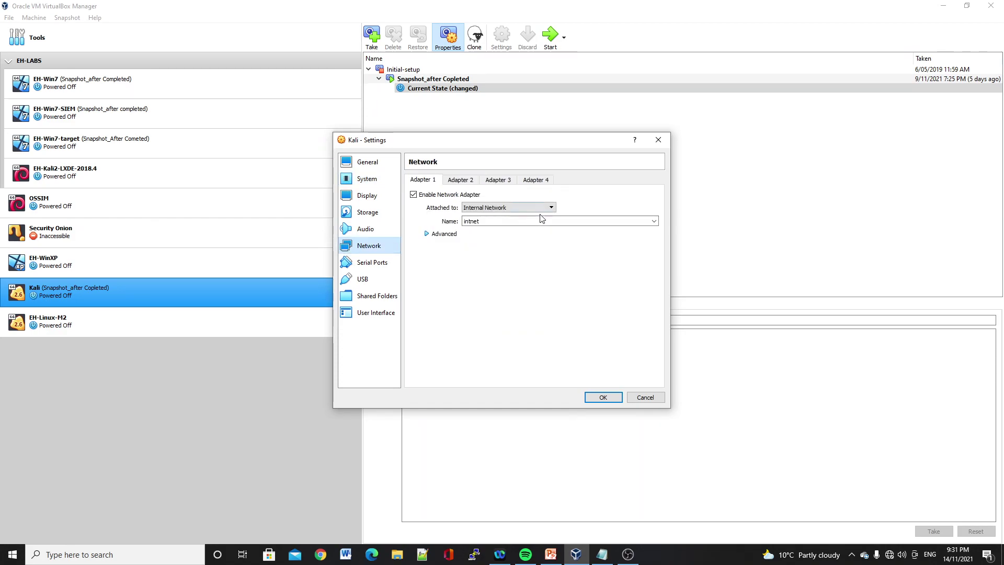
left_click(612, 399)
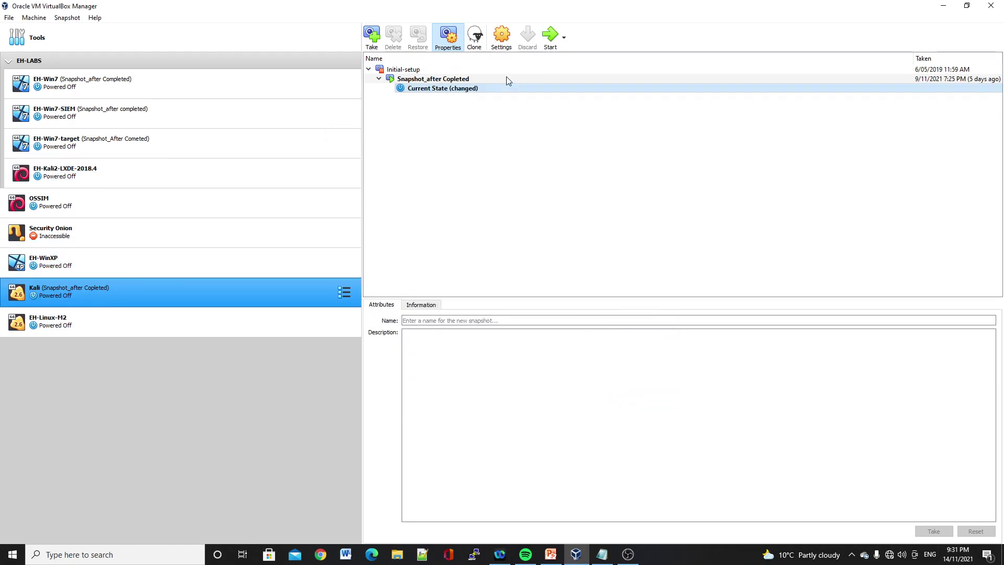
left_click(134, 110)
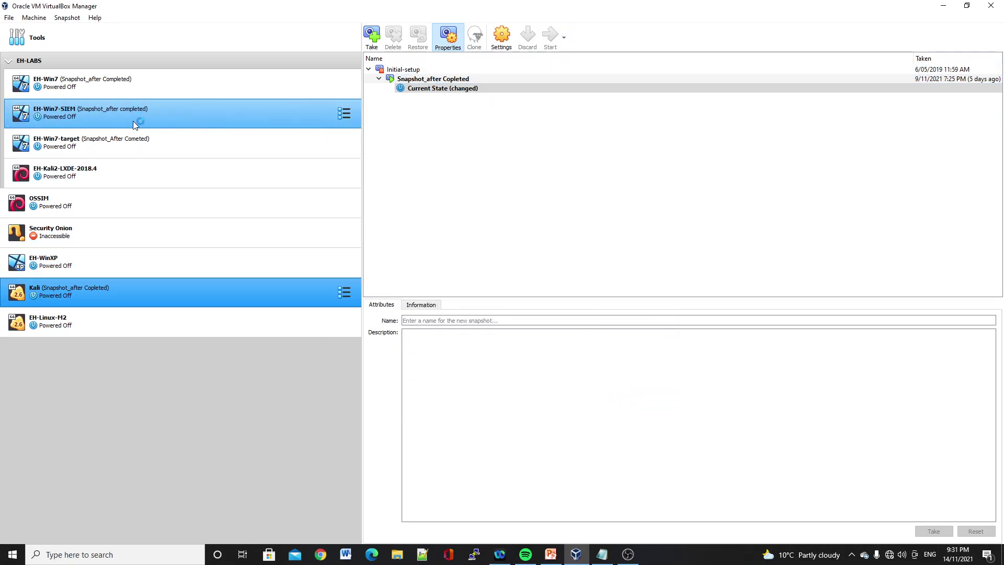
- Start the Kali and EH-Win7-SIEM VMs, then return to the Manager and select EH-Win7-target
left_click(548, 41)
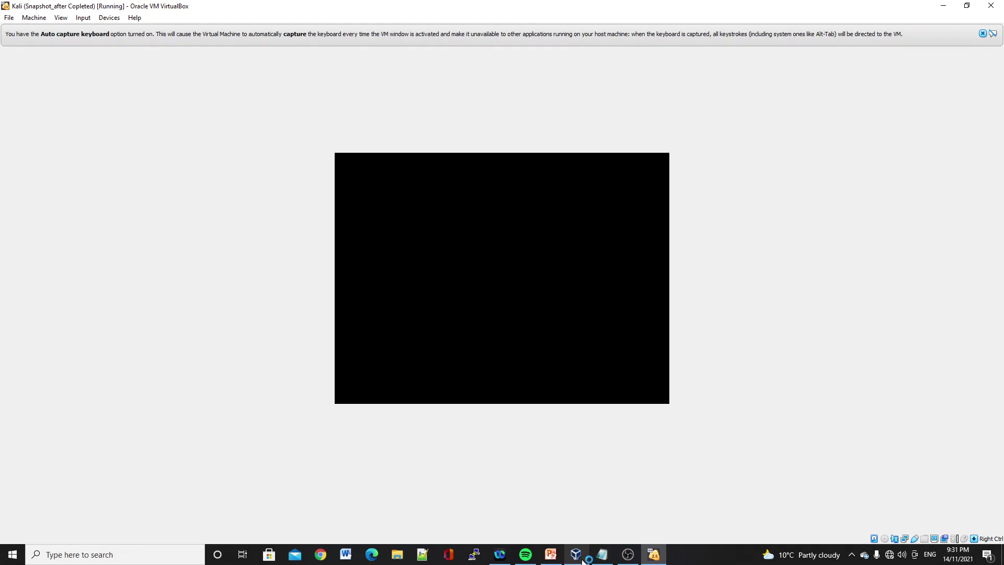
left_click(577, 553)
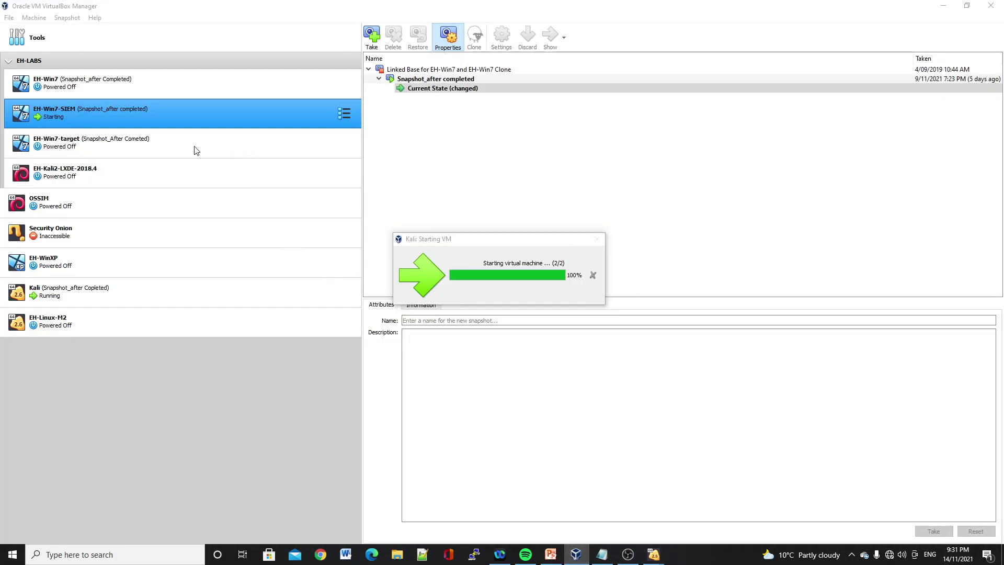
left_click(255, 151)
left_click(550, 36)
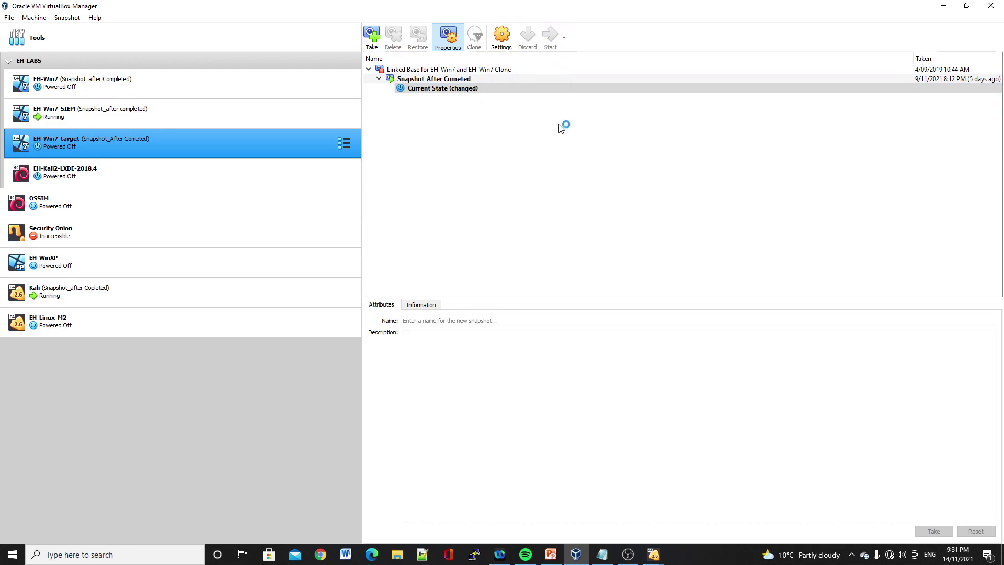
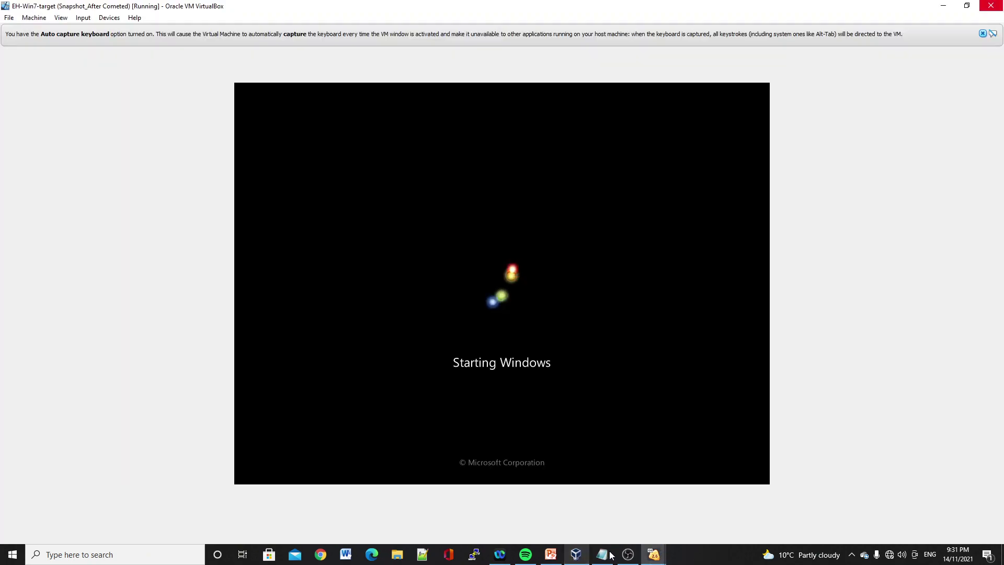
- On EH-Win7-SIEM, dismiss the conditions-of-use notice and sign in as Admin with its password
mouse_move(649, 555)
left_click(644, 510)
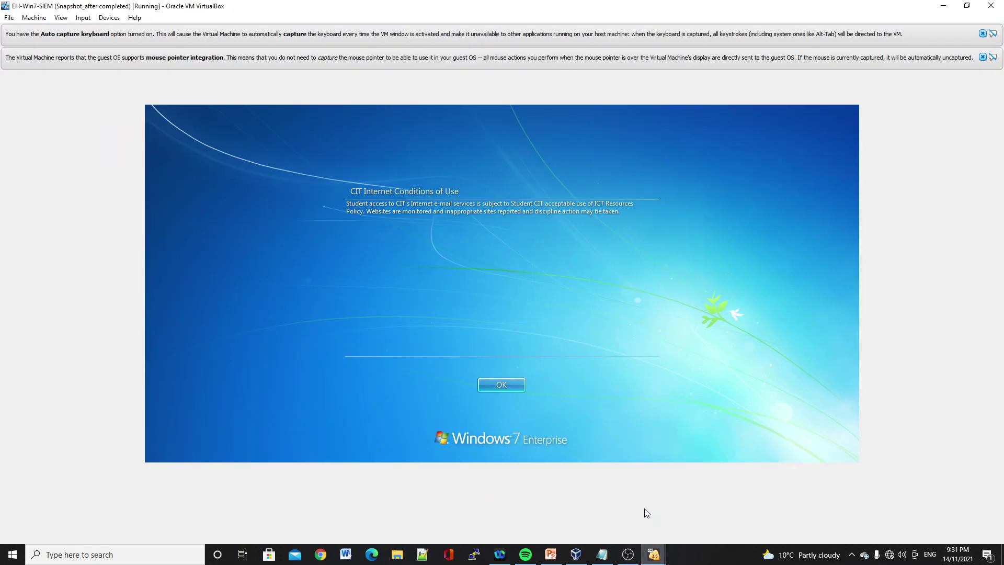
key("Return")
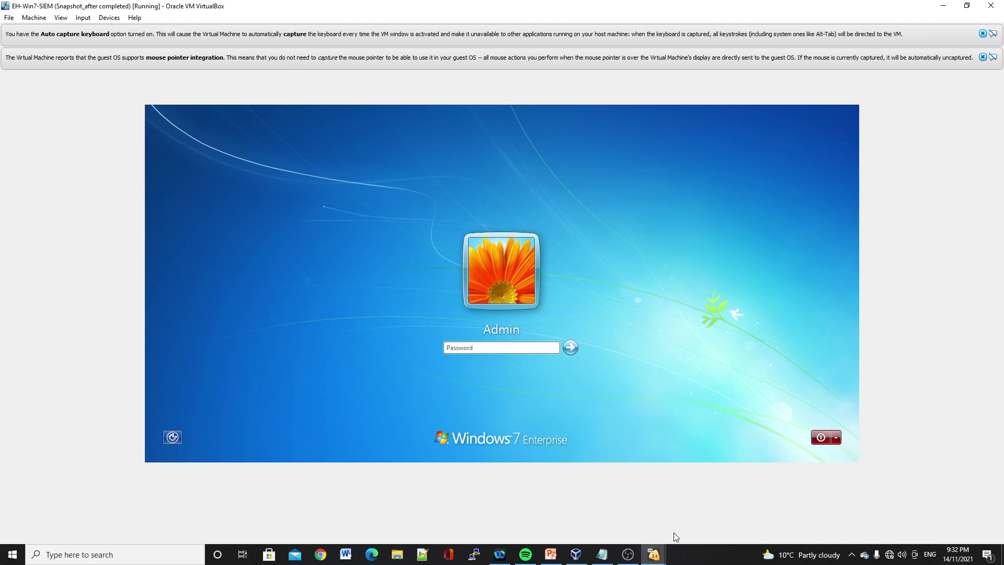
type("•••••••••••")
key("Return")
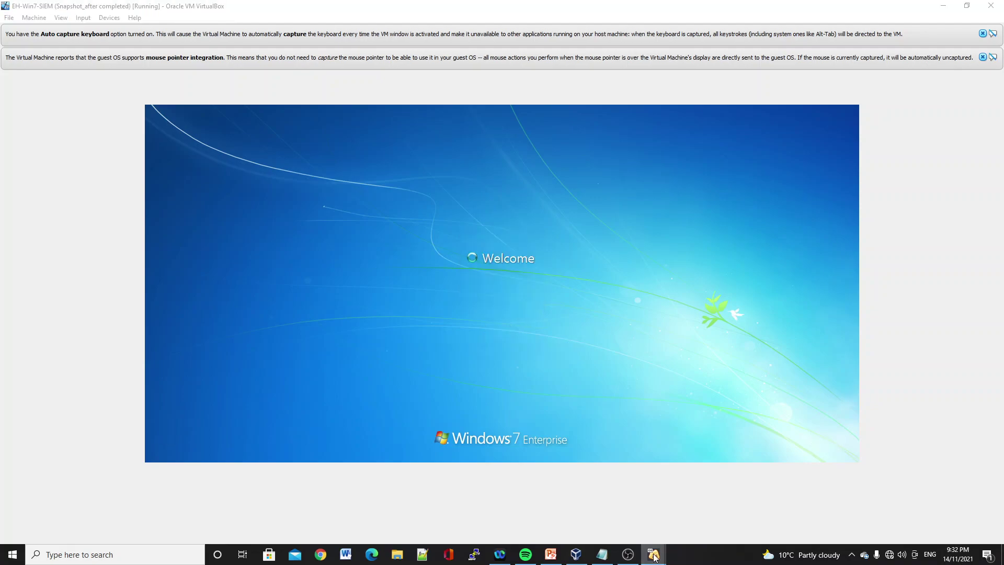
- Sign in as Admin on EH-Win7-target, postpone activation, then return to EH-Win7-SIEM
mouse_move(655, 559)
left_click(543, 512)
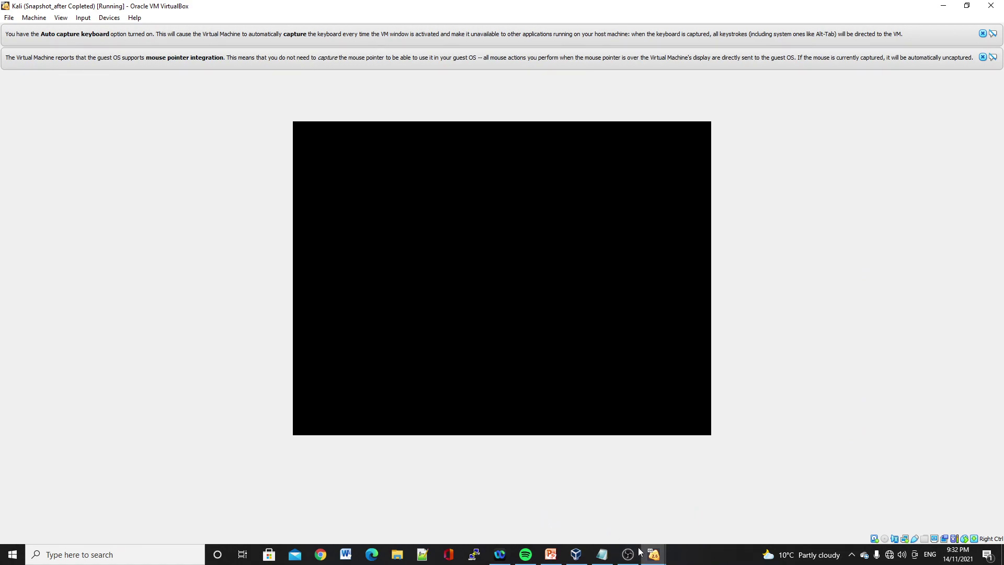
mouse_move(653, 555)
left_click(736, 519)
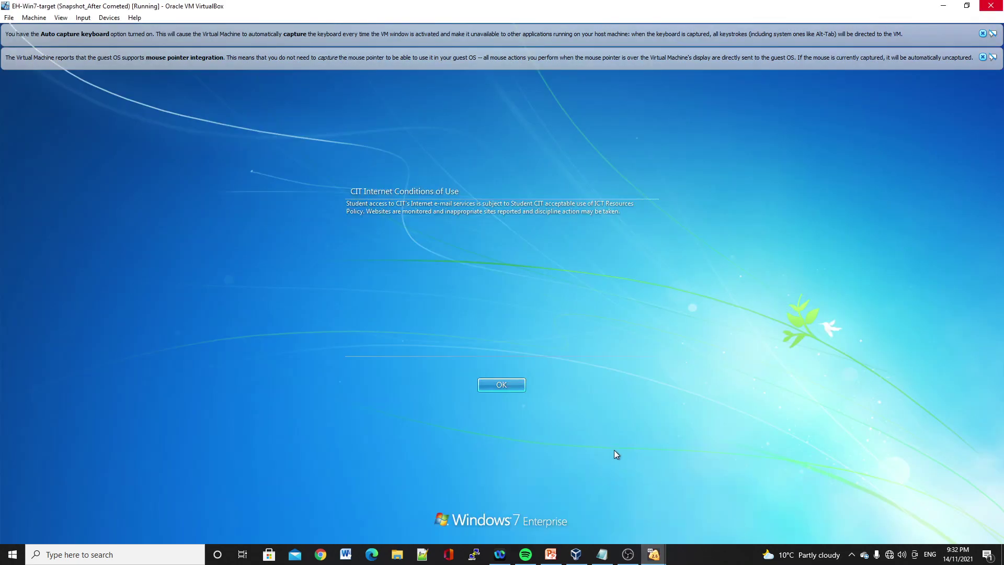
left_click(485, 385)
type("••••")
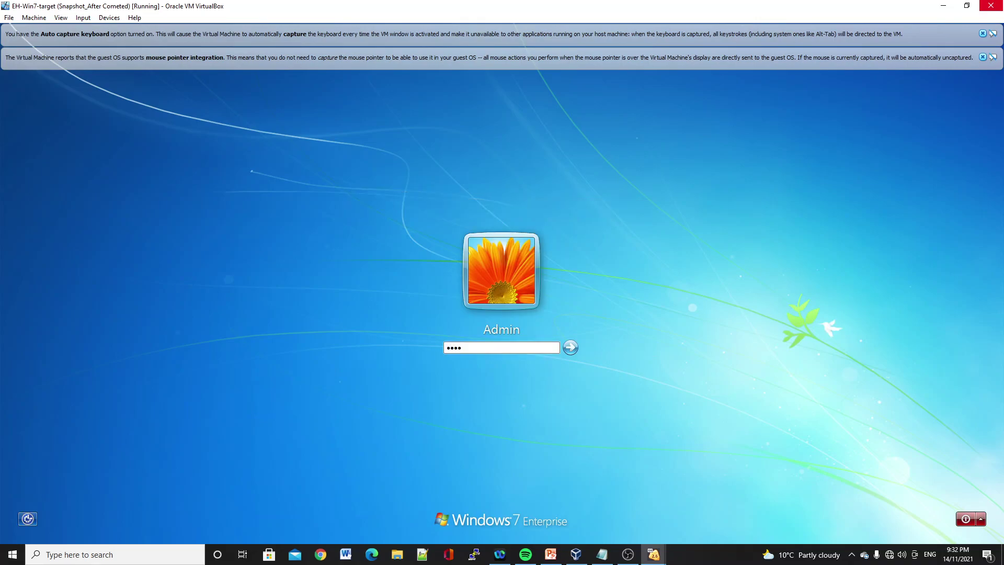
type("•••••••")
key("Return")
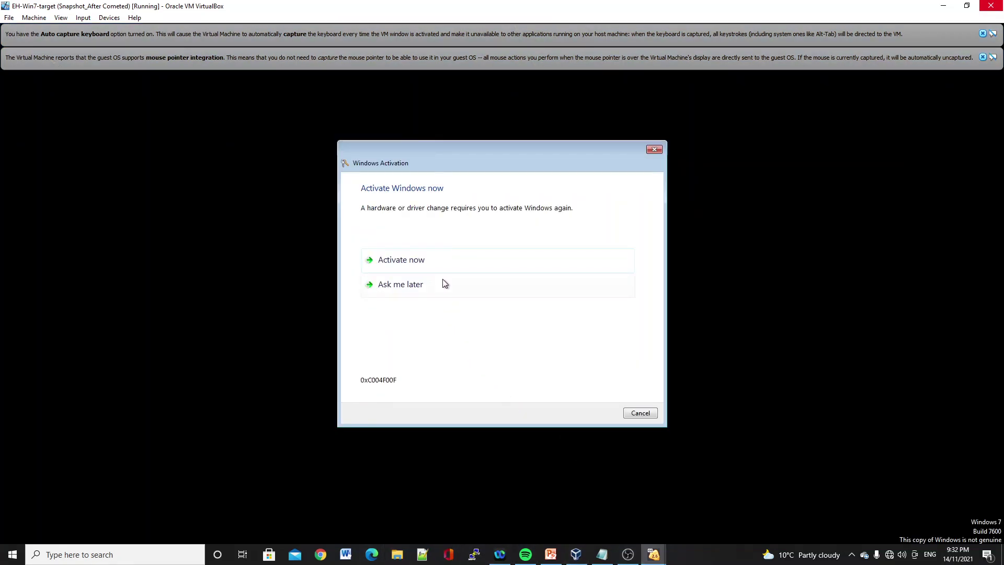
left_click(444, 283)
left_click(639, 413)
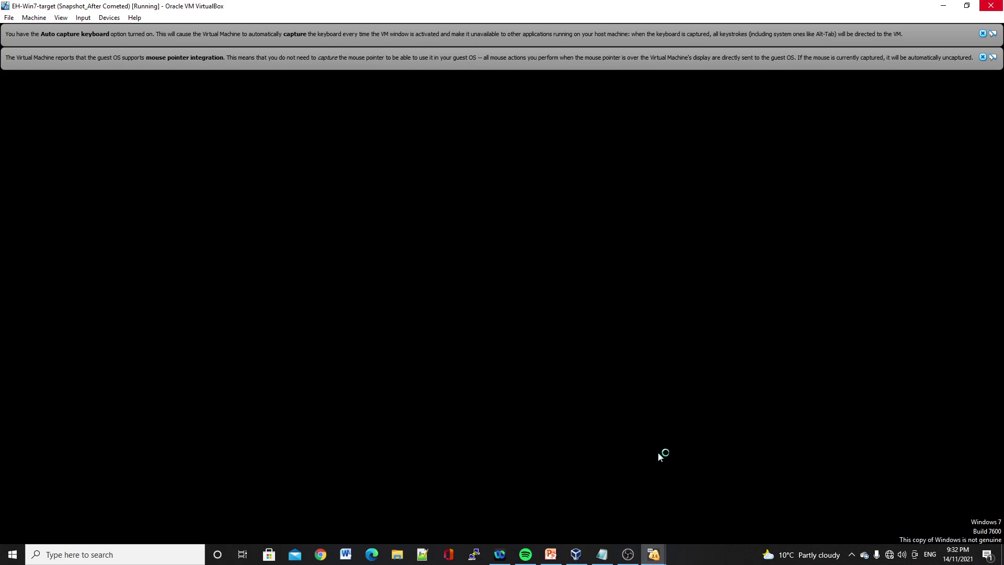
mouse_move(650, 552)
left_click(622, 508)
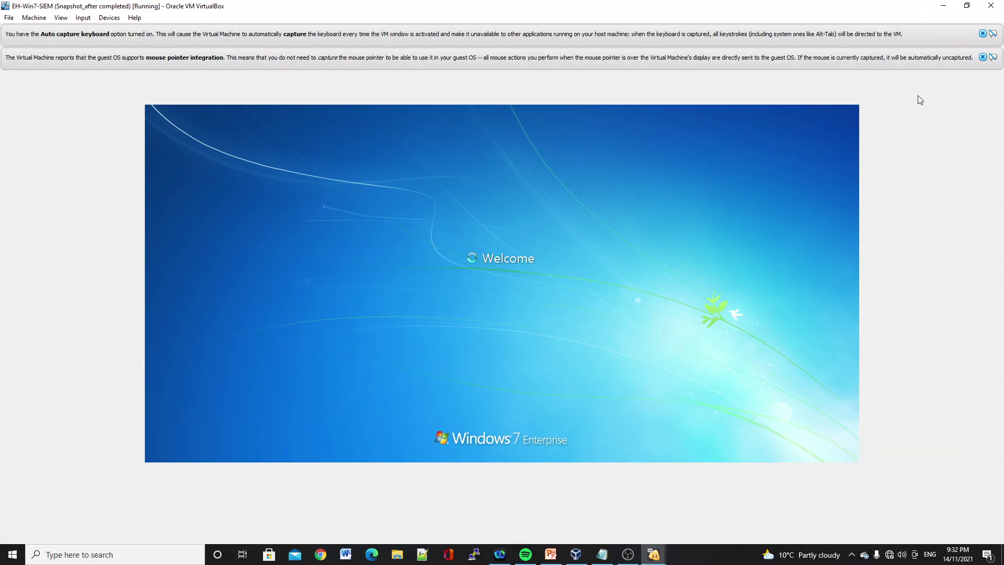
- On the Kali VM, enter the login username and account password to start the session
left_click(660, 558)
left_click(535, 504)
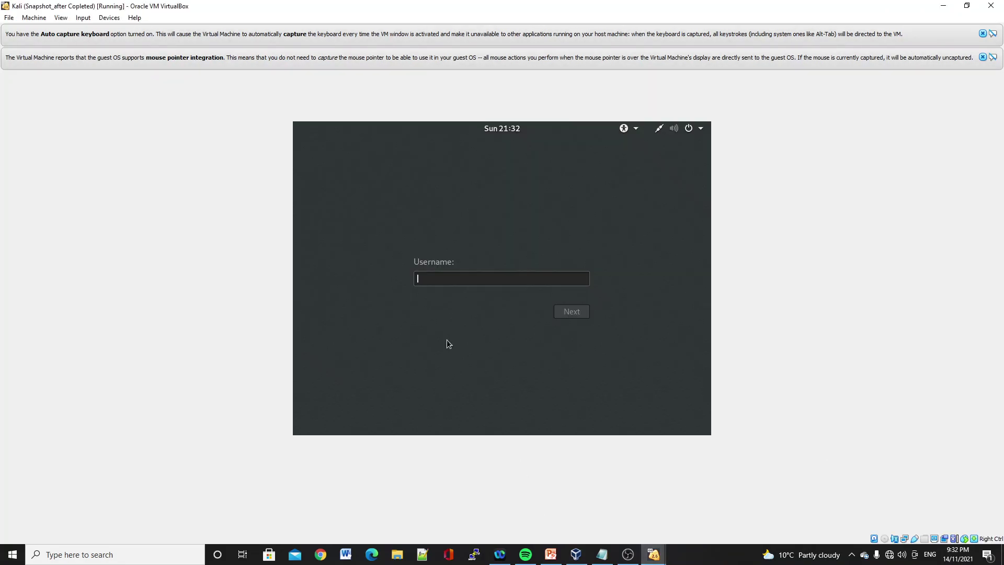
type("root")
key("Return")
type("toor")
key("Return")
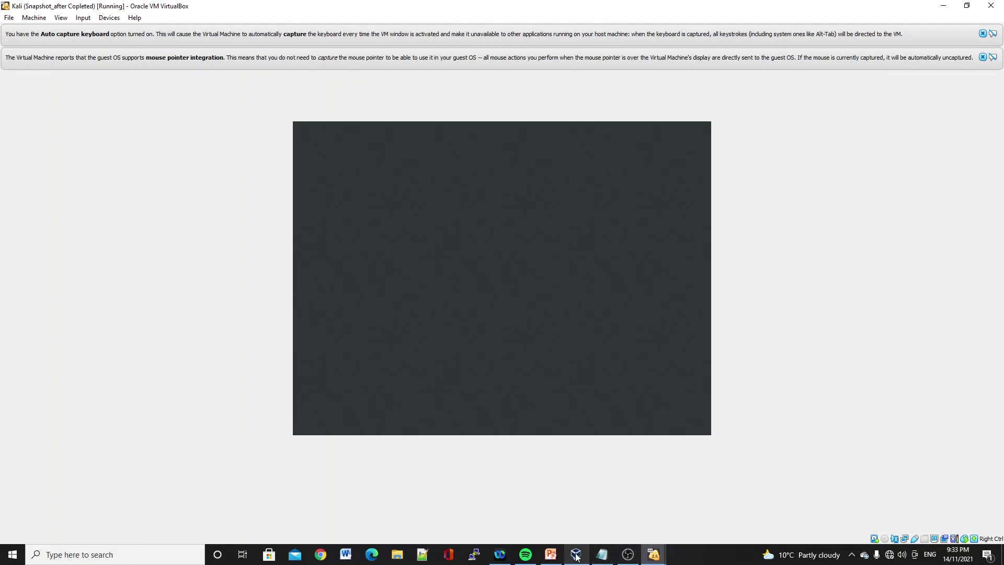
- On EH-Win7-SIEM, postpone Windows activation and open an administrator Command Prompt
mouse_move(654, 555)
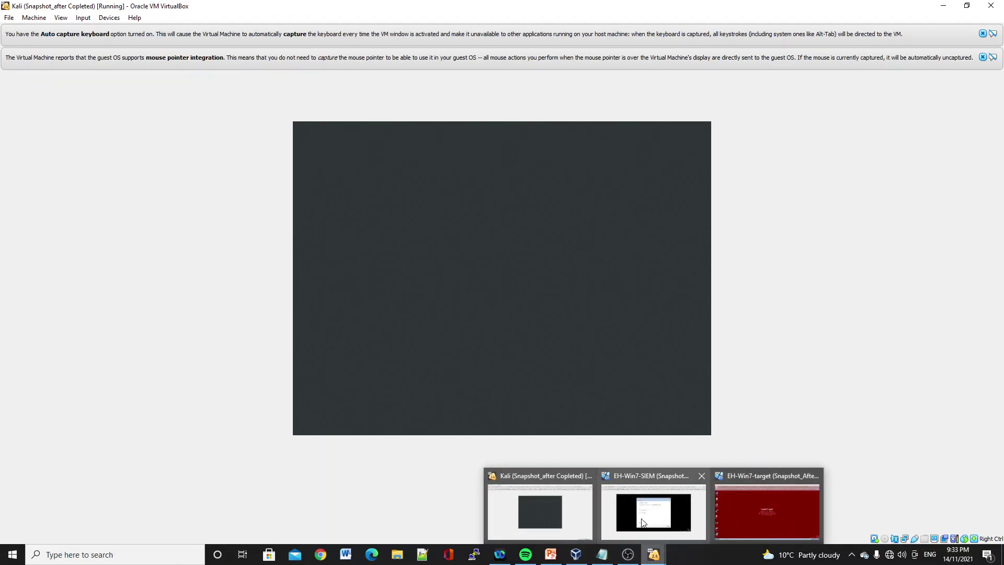
left_click(642, 521)
left_click(496, 287)
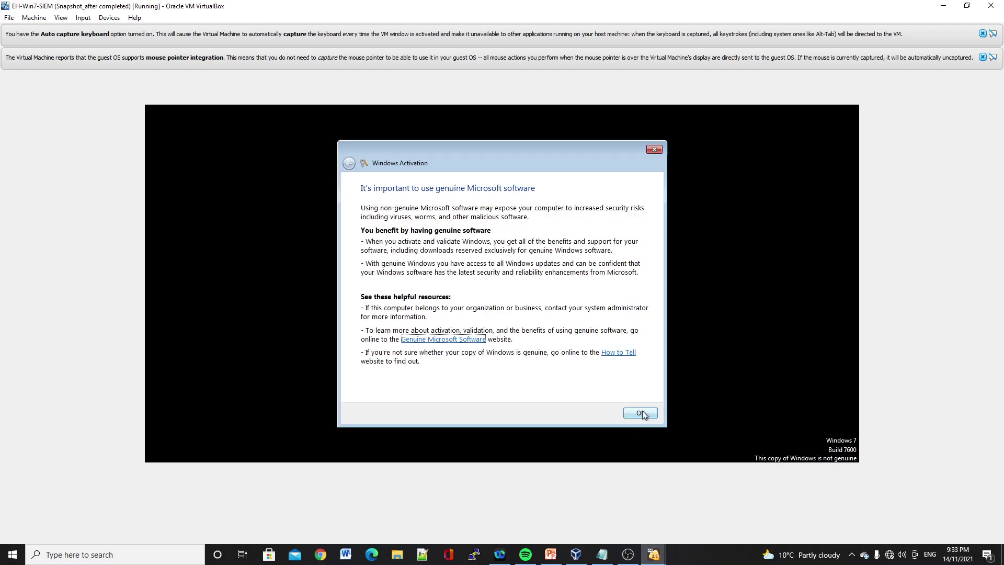
left_click(641, 414)
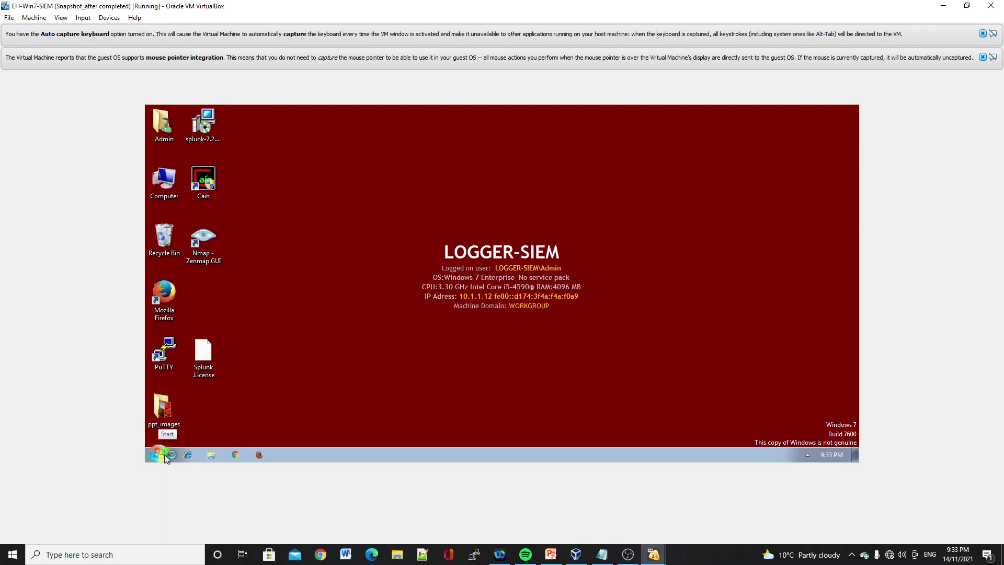
left_click(164, 456)
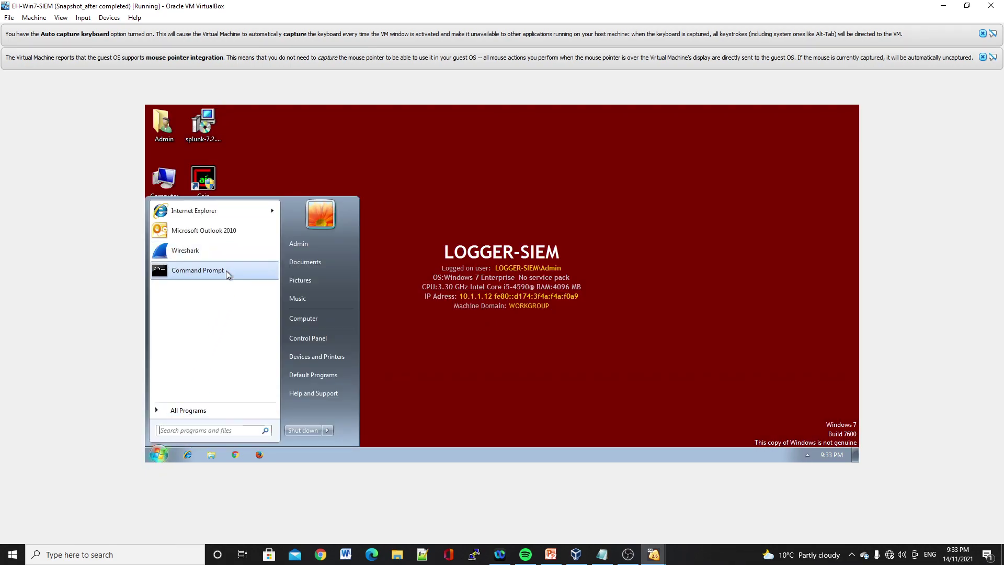
left_click(226, 271)
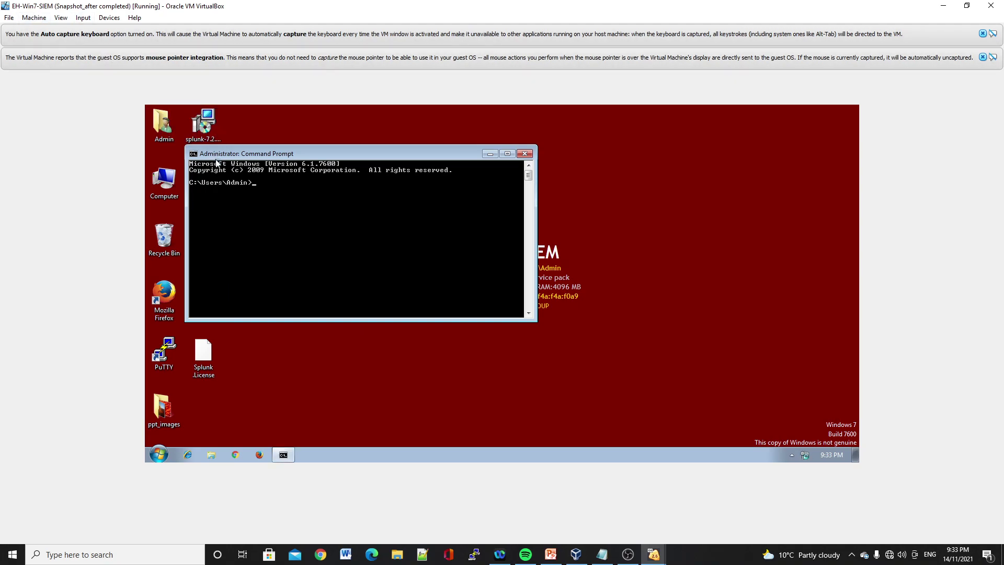
- Run ipconfig, ping 10.1.1.25 and 10.1.1.135, then close the Command Prompt
type("ipconfig")
key("Return")
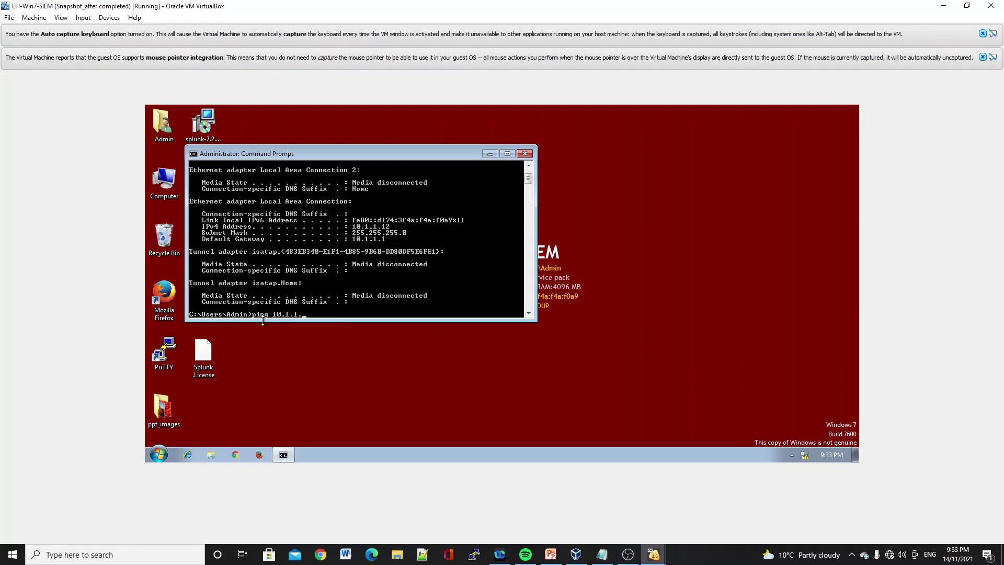
key("Return")
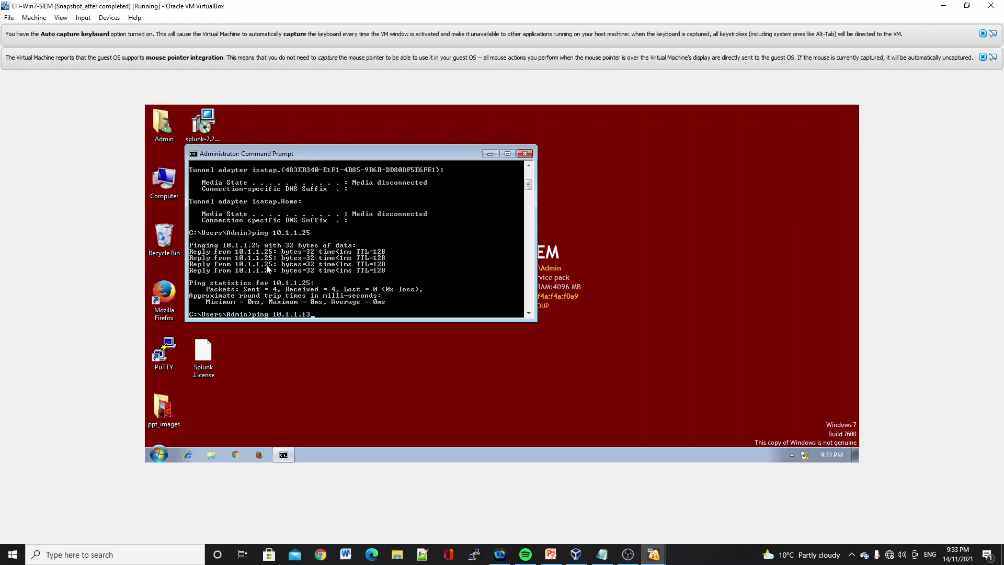
key("Return")
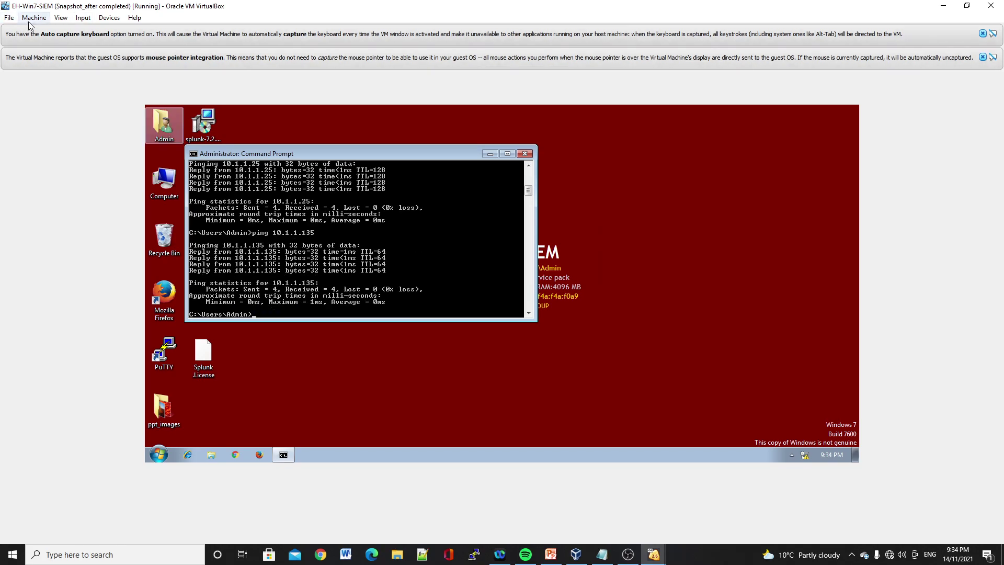
left_click(525, 153)
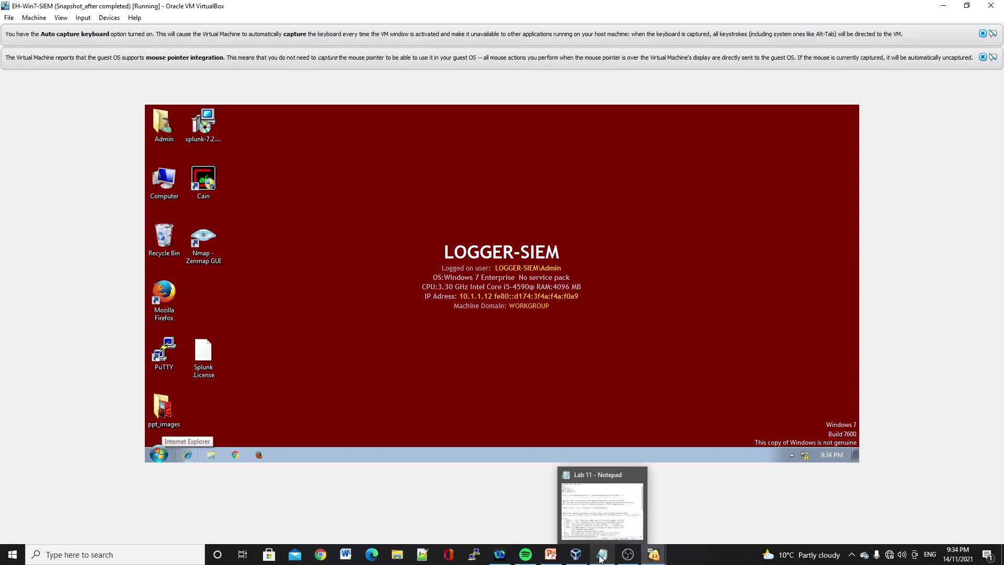
- On EH-Win7-target, open an administrator Command Prompt and run ipconfig
mouse_move(631, 558)
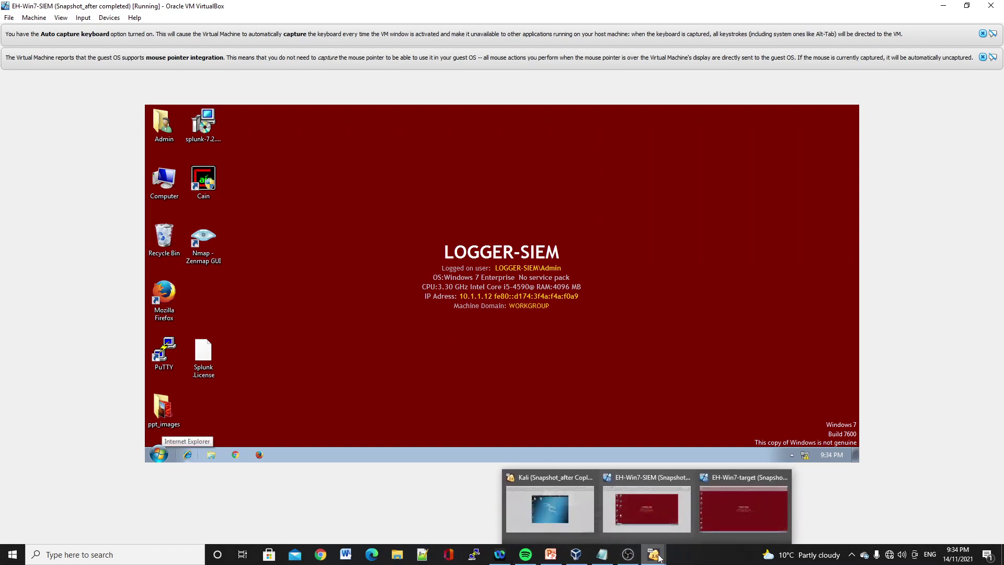
mouse_move(557, 513)
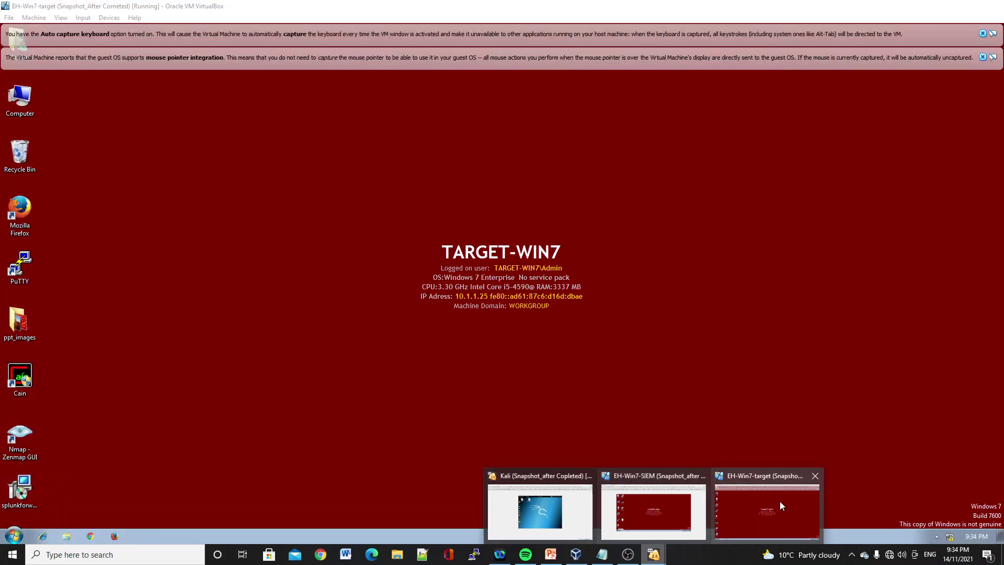
left_click(780, 501)
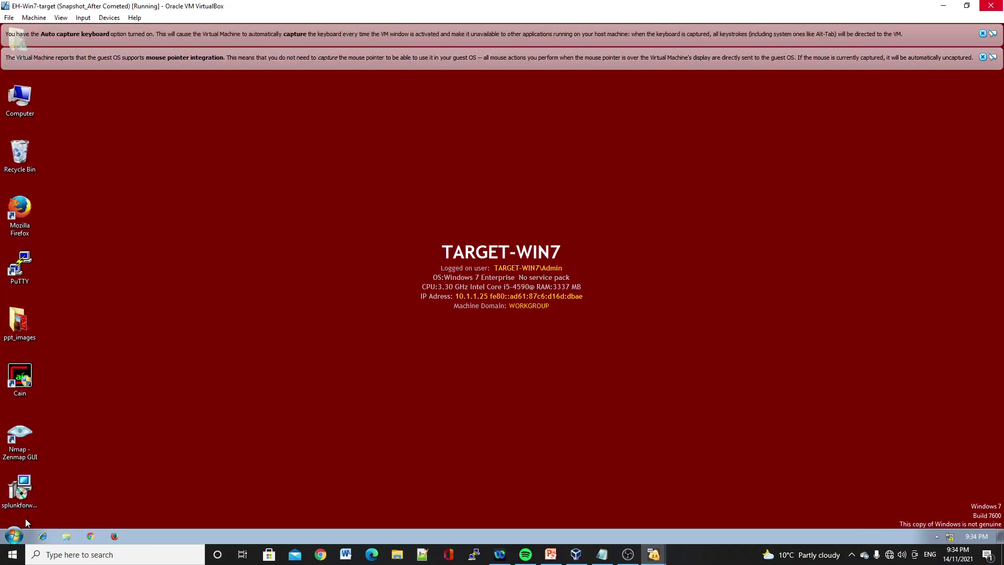
left_click(14, 536)
left_click(52, 353)
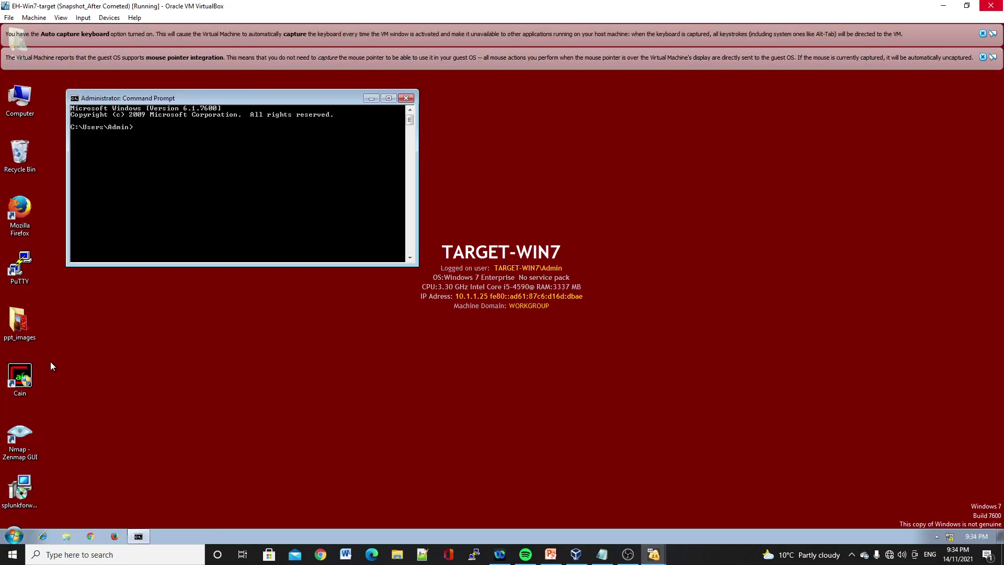
type("ipconfig")
key("Return")
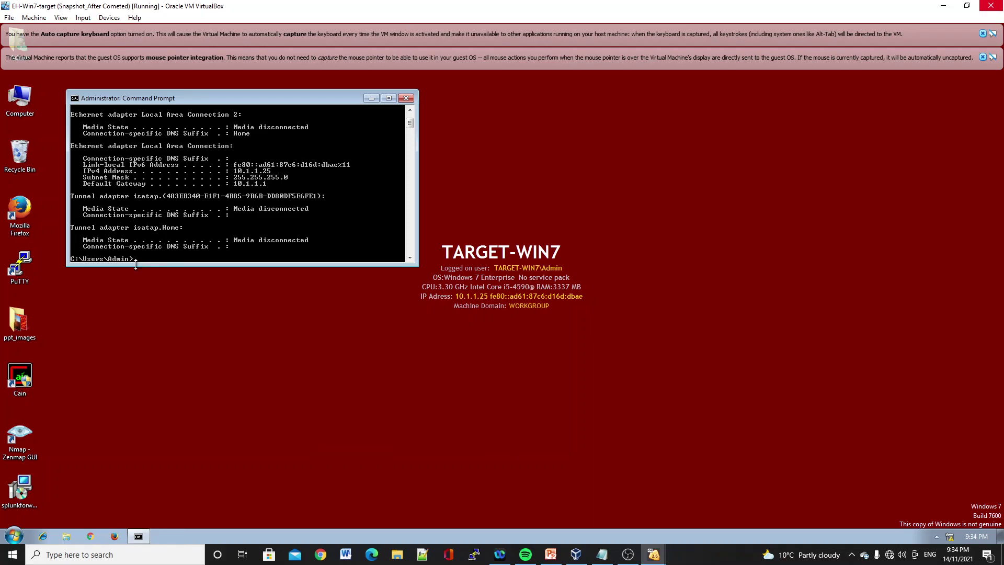
- Ping 10.1.1.12 and 10.1.1.135 from the target, then close the Command Prompt
type("ng 10.1.1.12")
key("Return")
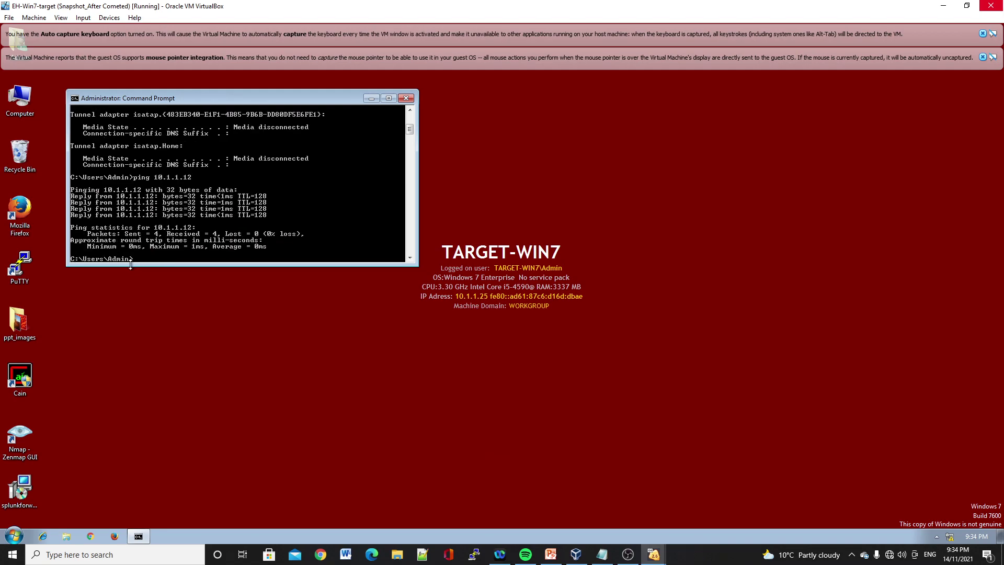
type("ping 10.1.1.135")
key("Return")
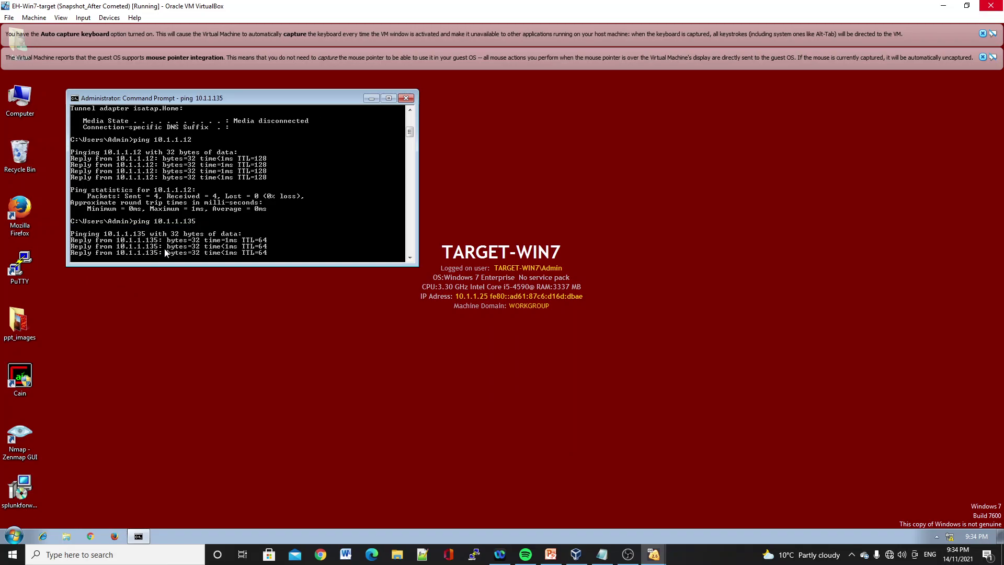
left_click(406, 99)
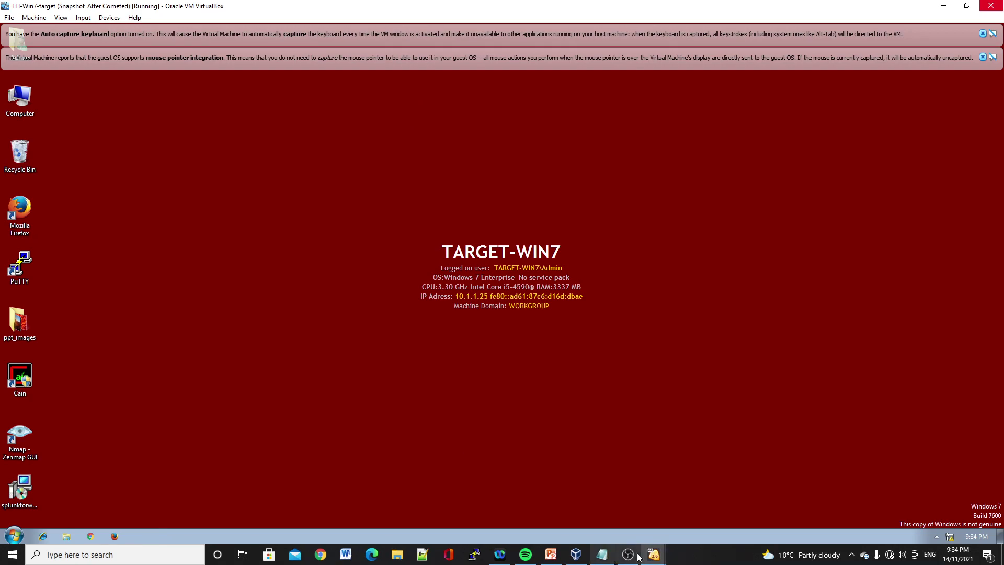
- Open a terminal on Kali and run ifconfig to check its address
mouse_move(653, 554)
left_click(530, 514)
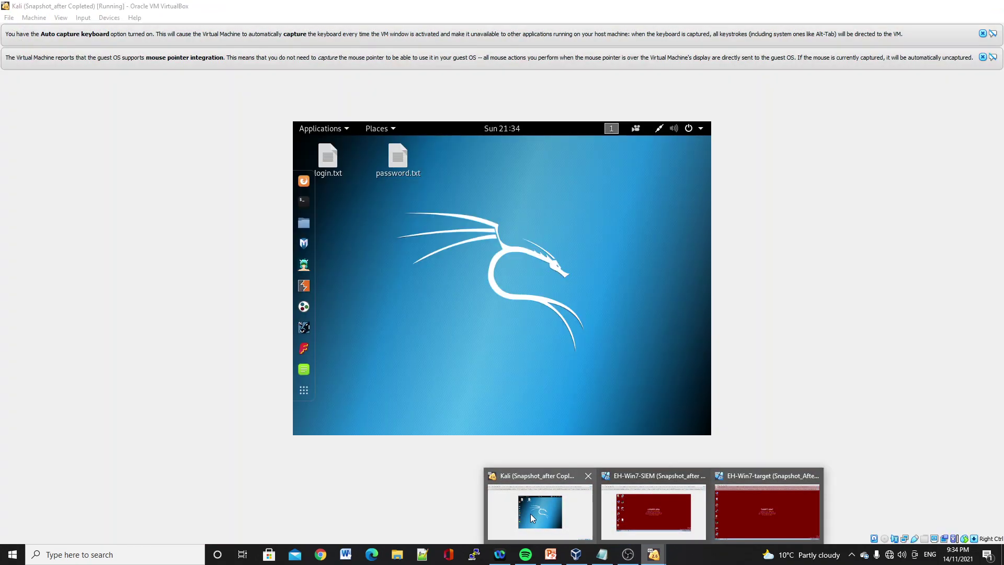
left_click(303, 204)
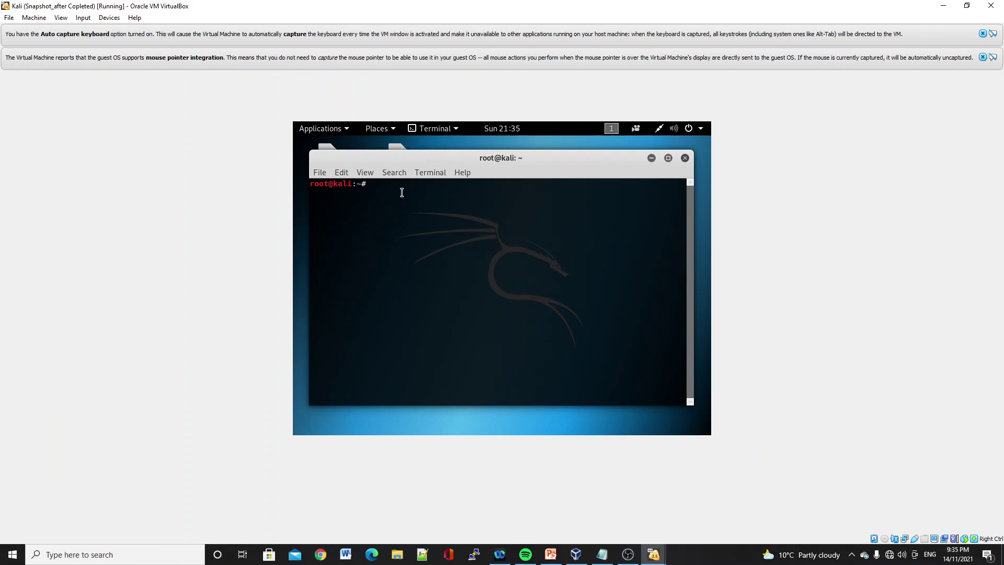
type("ifconfig")
key("Return")
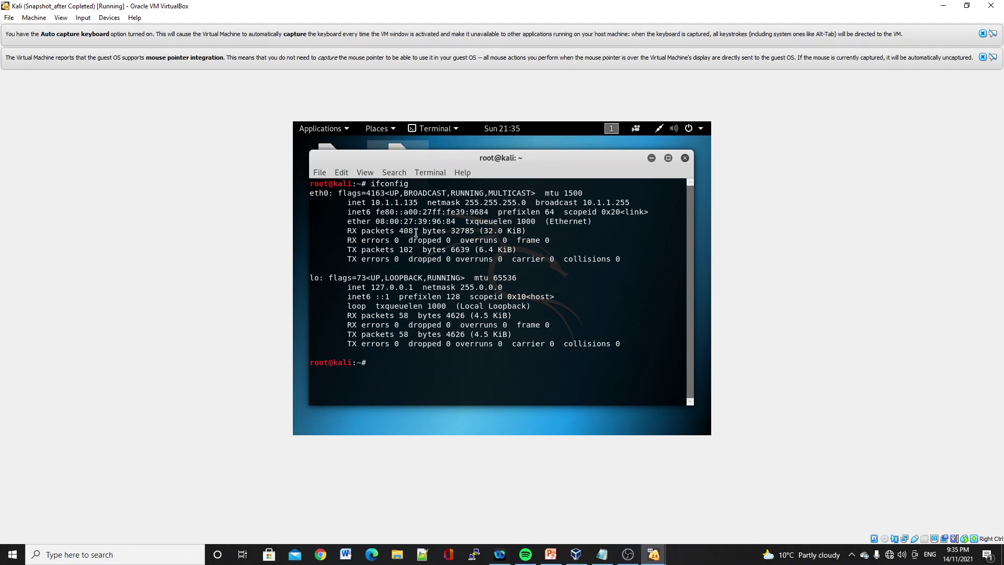
- Ping 10.1.1.12 and 10.1.1.25, stopping each with Ctrl+Z, then close the terminal
type("ping 10.1.1.12")
key("Return")
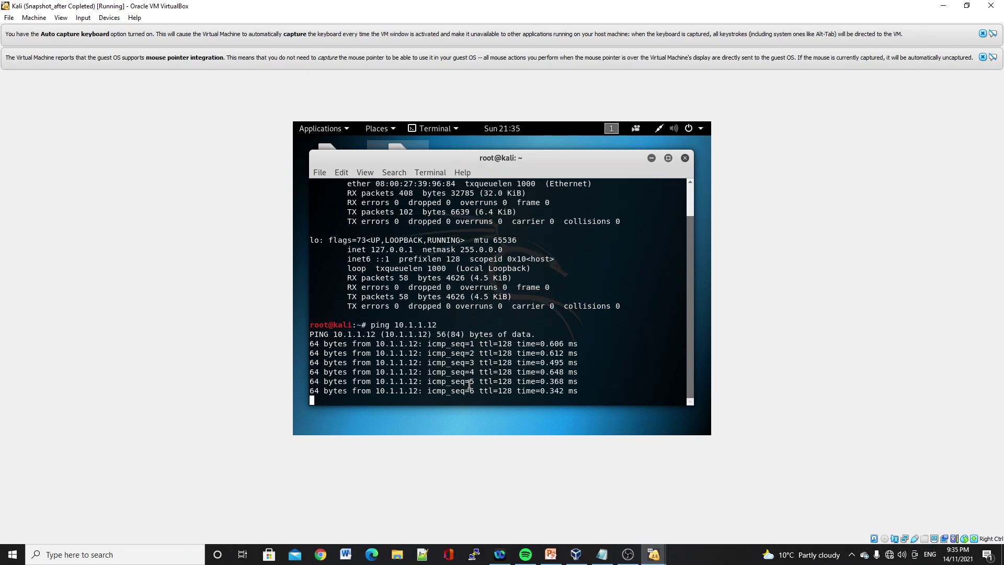
key("ctrl+z")
type("p")
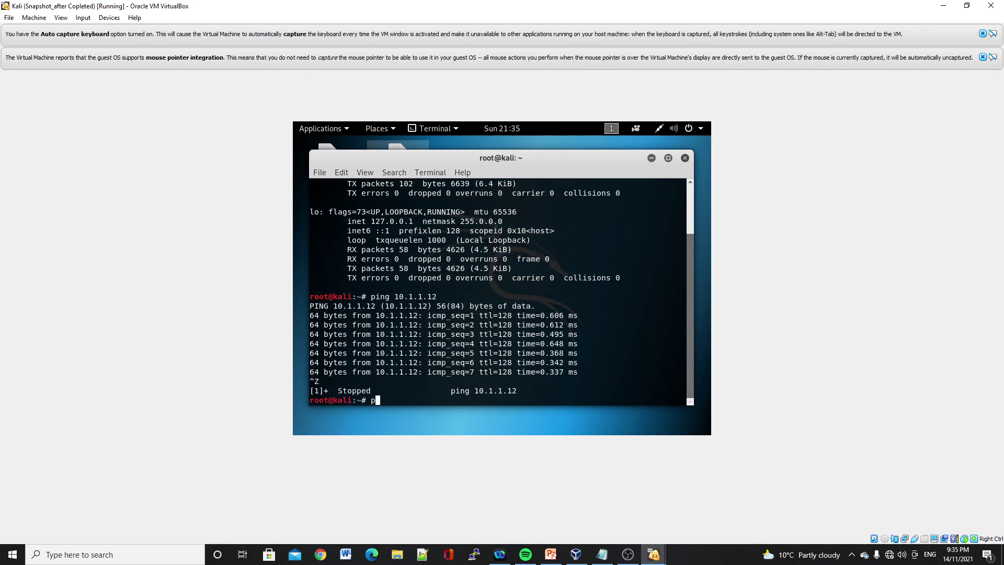
type("ing 10.1.1.1")
key("BackSpace")
type("25")
key("Return")
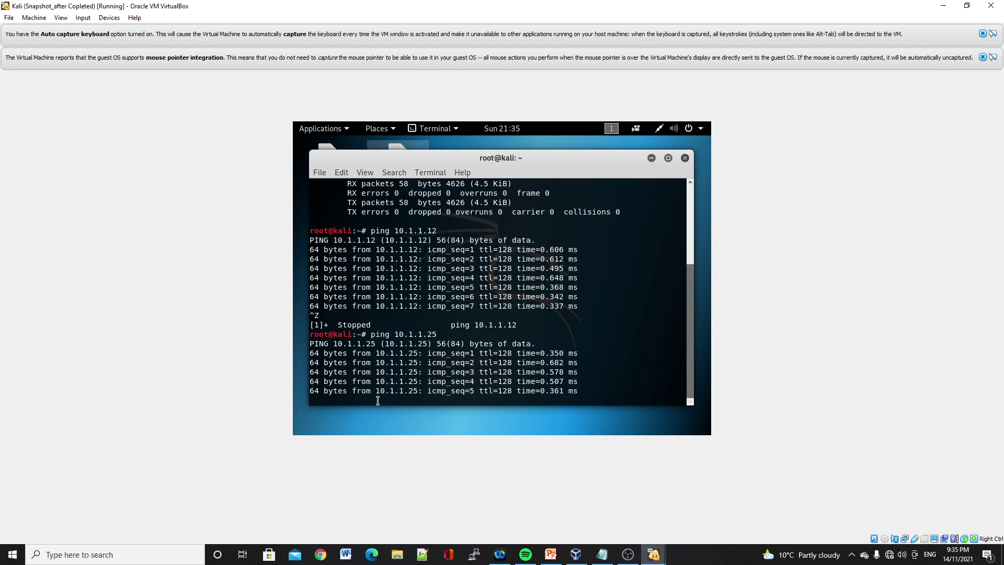
key("ctrl+z")
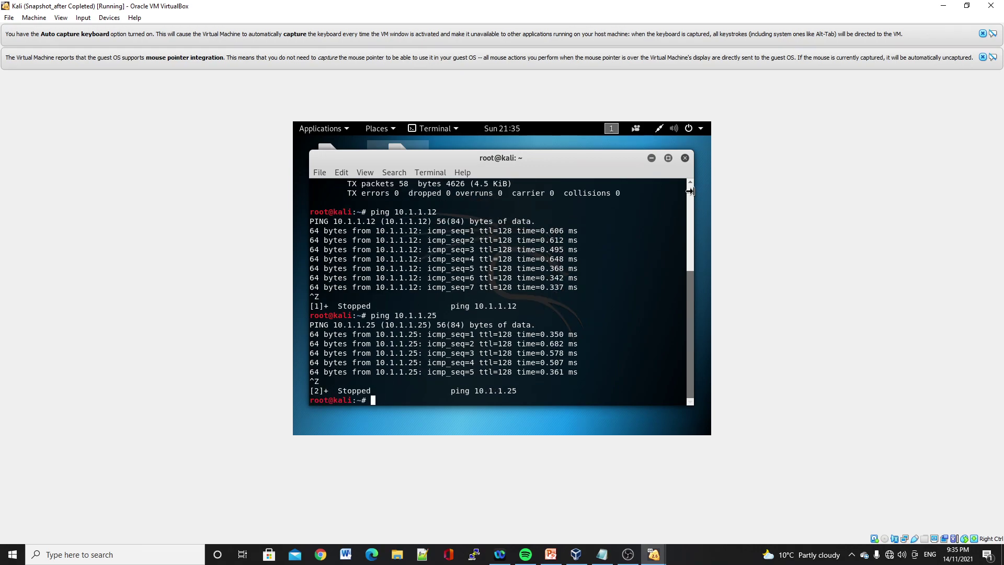
left_click(684, 157)
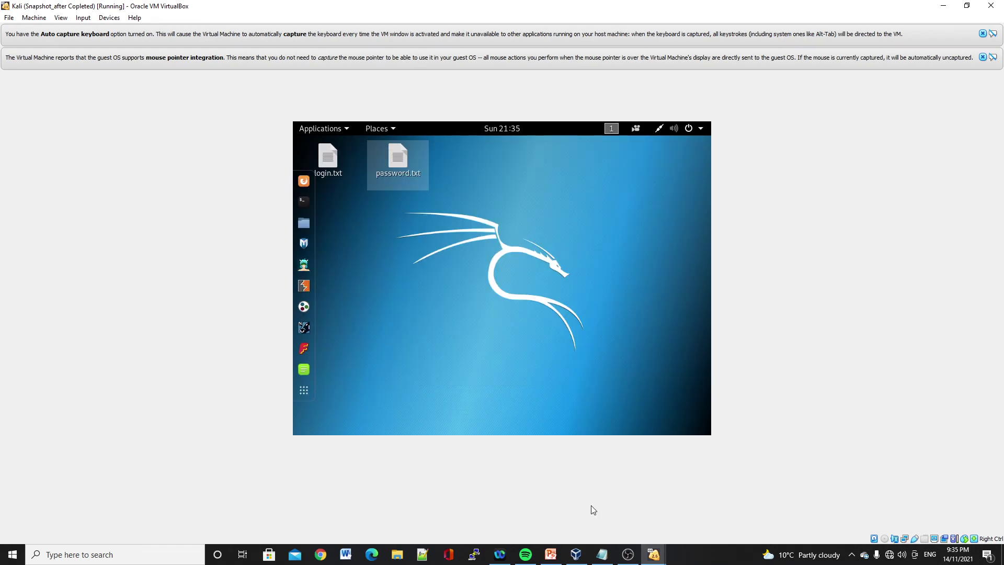
- Show slide 2, the 'DoS Attack and monitor them' agenda, in the Cyber Security presentation
left_click(551, 555)
left_click(72, 229)
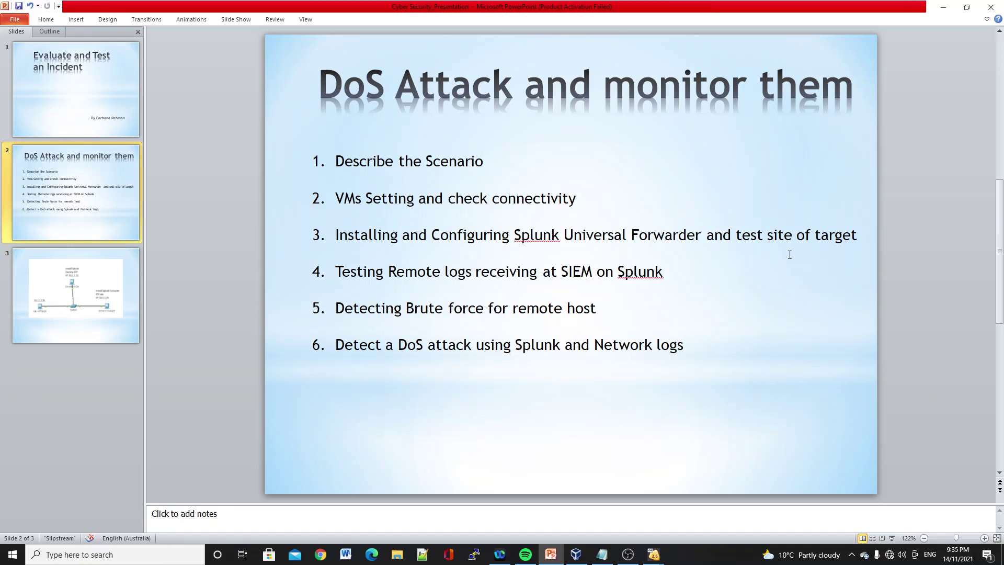
mouse_move(549, 560)
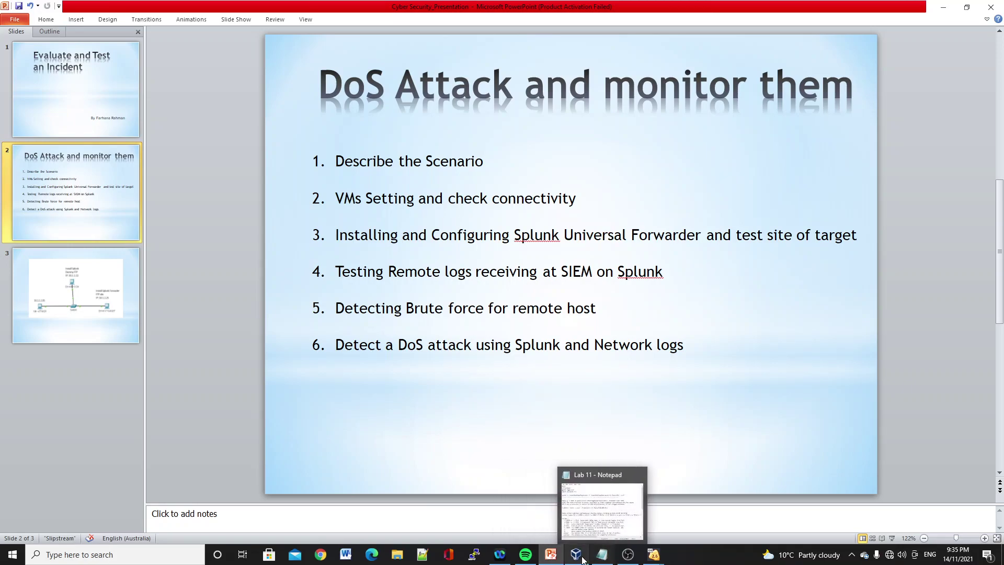
- On EH-Win7-target, run the splunkforwarder installer, accept the licence, choose Customize Options, and keep the default folder
mouse_move(654, 556)
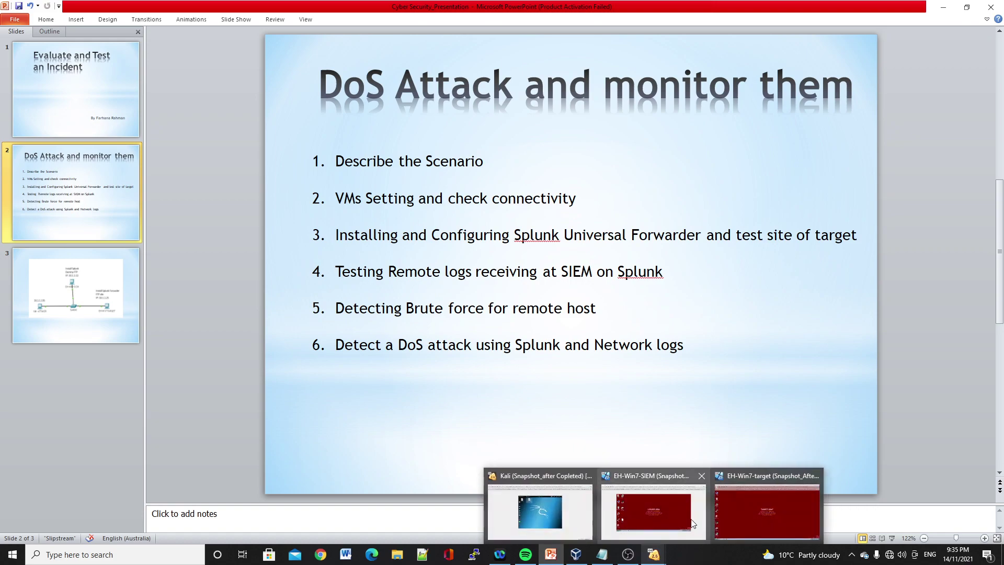
left_click(815, 514)
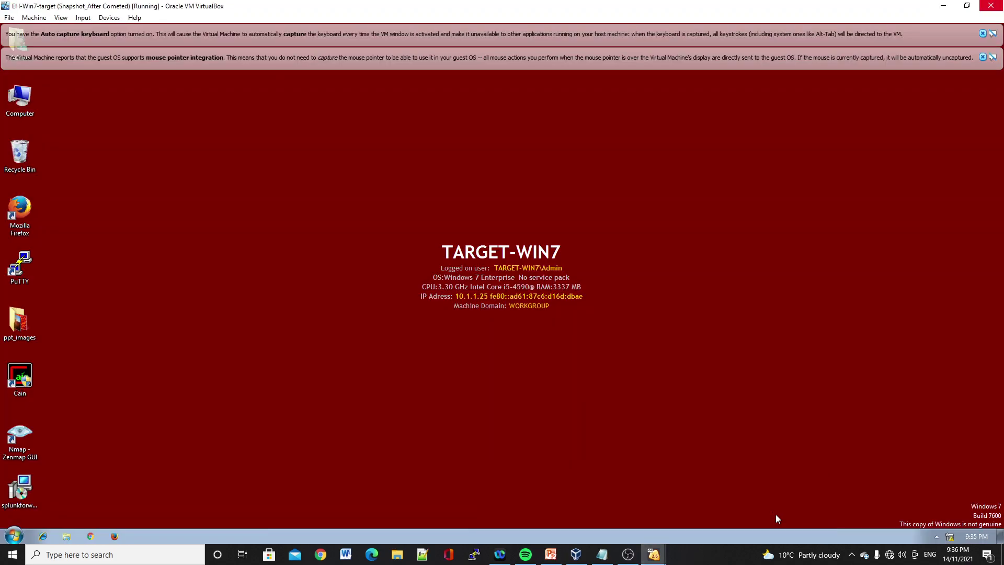
left_click(15, 487)
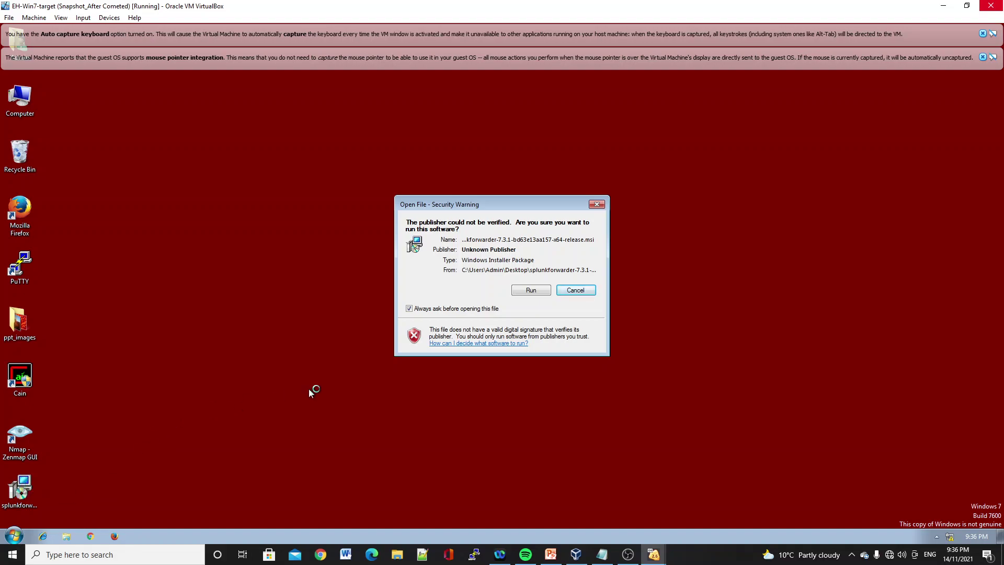
left_click(529, 291)
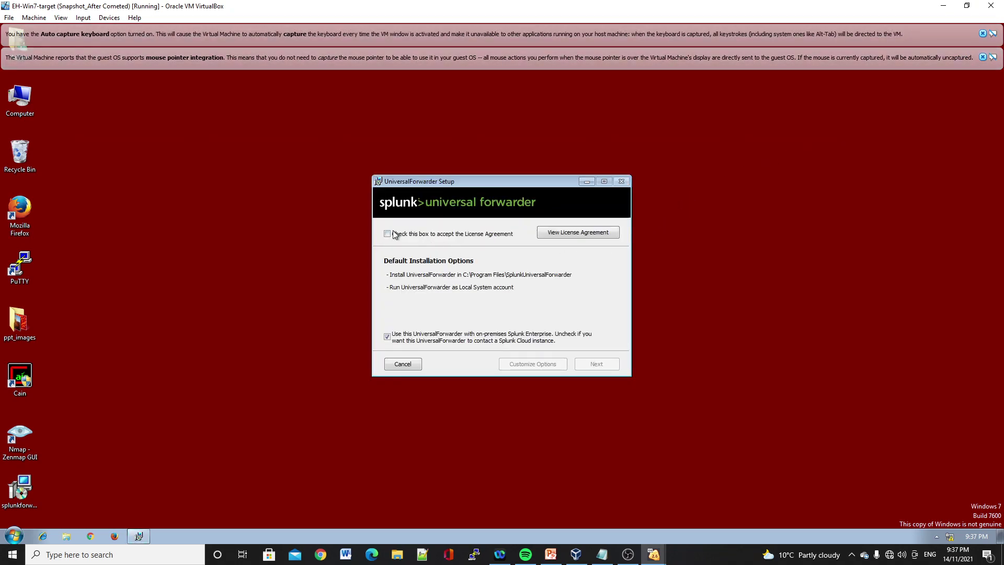
left_click(387, 234)
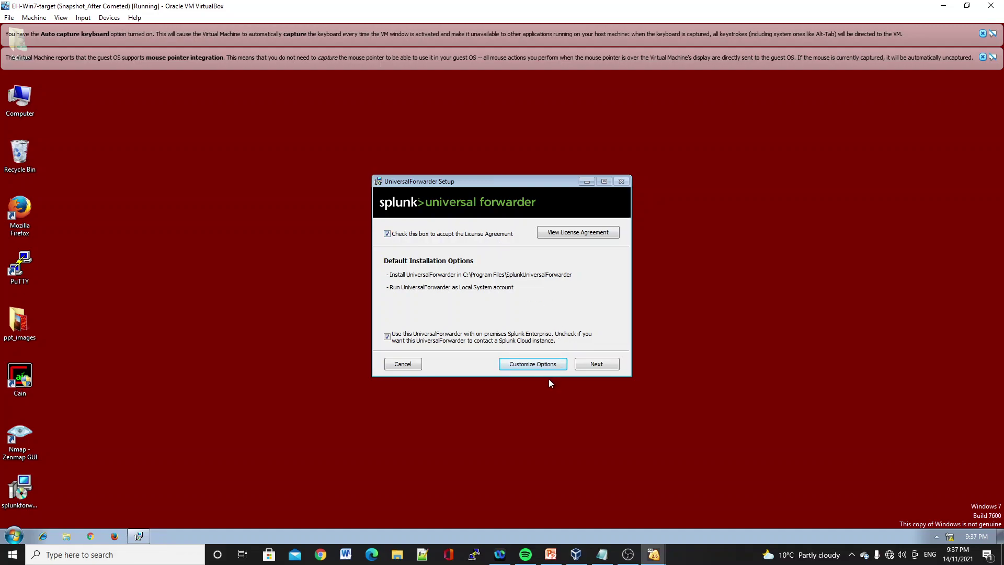
left_click(537, 366)
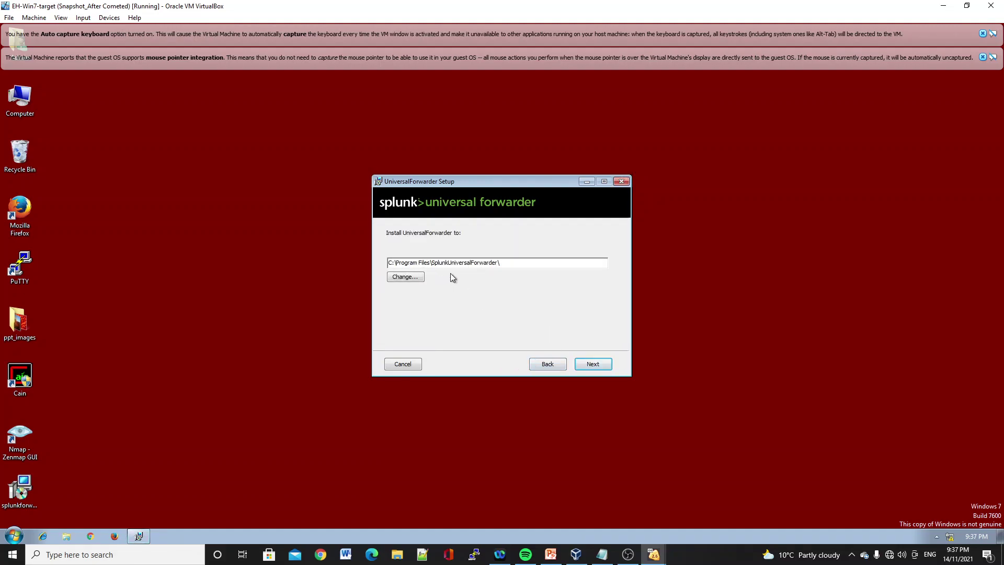
left_click(595, 364)
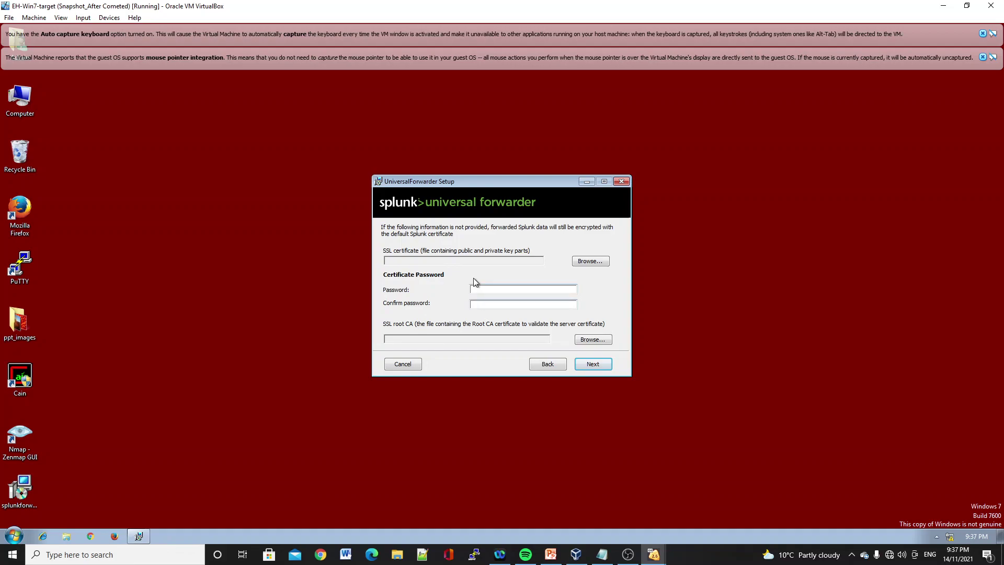
- Skip the SSL certificate page, install as Local System, and enable CPU Load monitoring
left_click(596, 365)
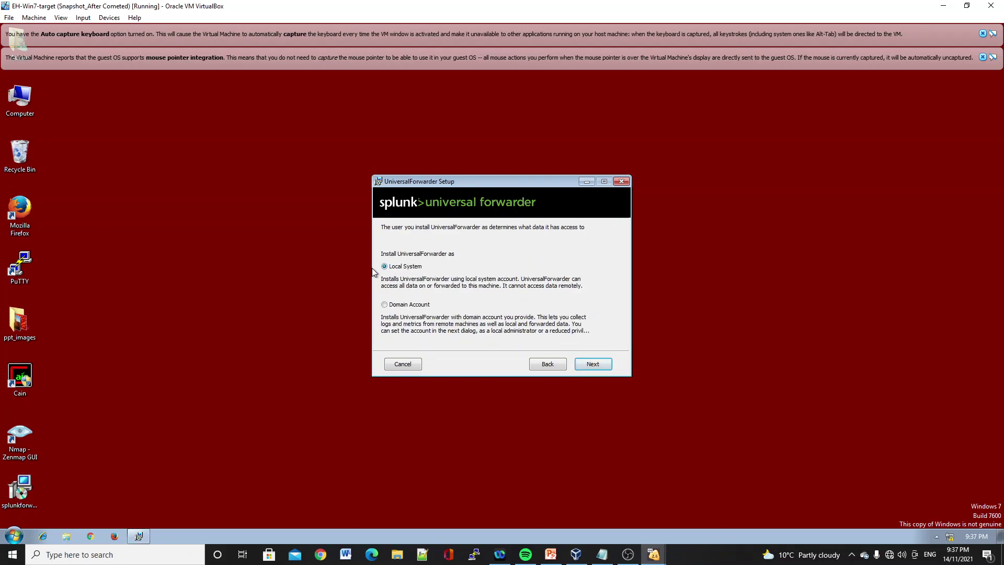
left_click(586, 369)
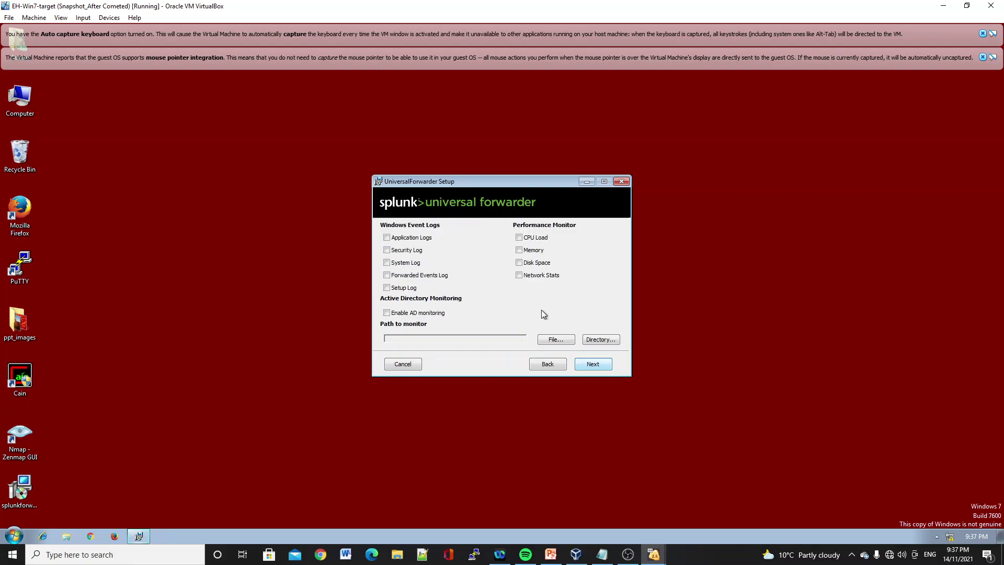
left_click(520, 238)
- Add C:\inetpub\logs\LogFiles as the monitored directory and continue to the credentials page
left_click(608, 340)
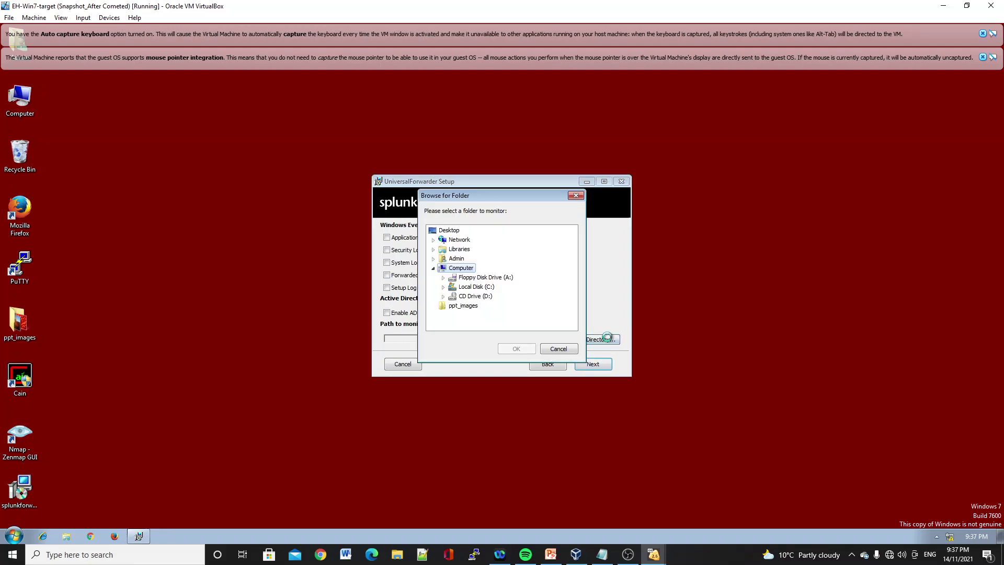
double_click(475, 288)
double_click(473, 278)
double_click(482, 306)
left_click(494, 315)
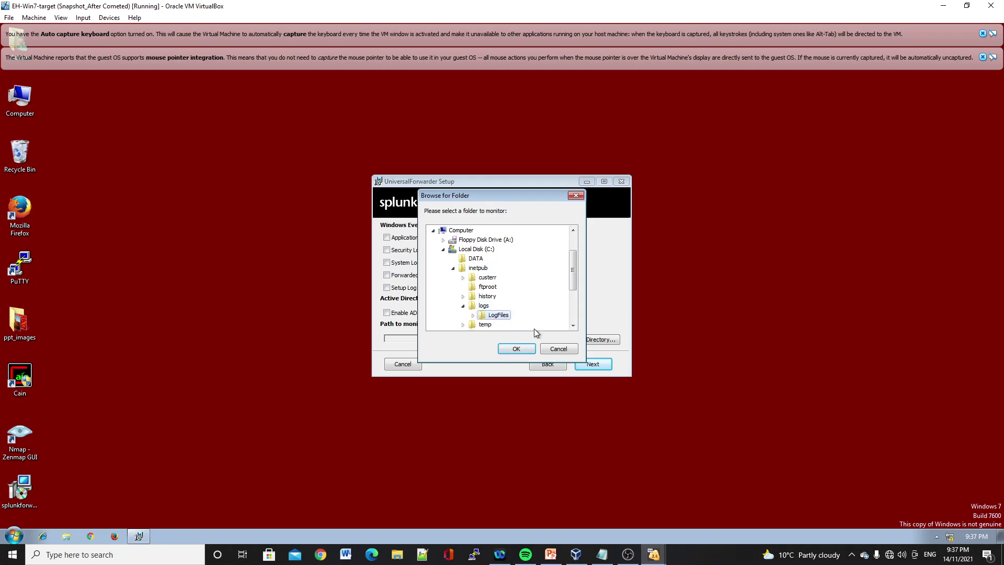
left_click(515, 349)
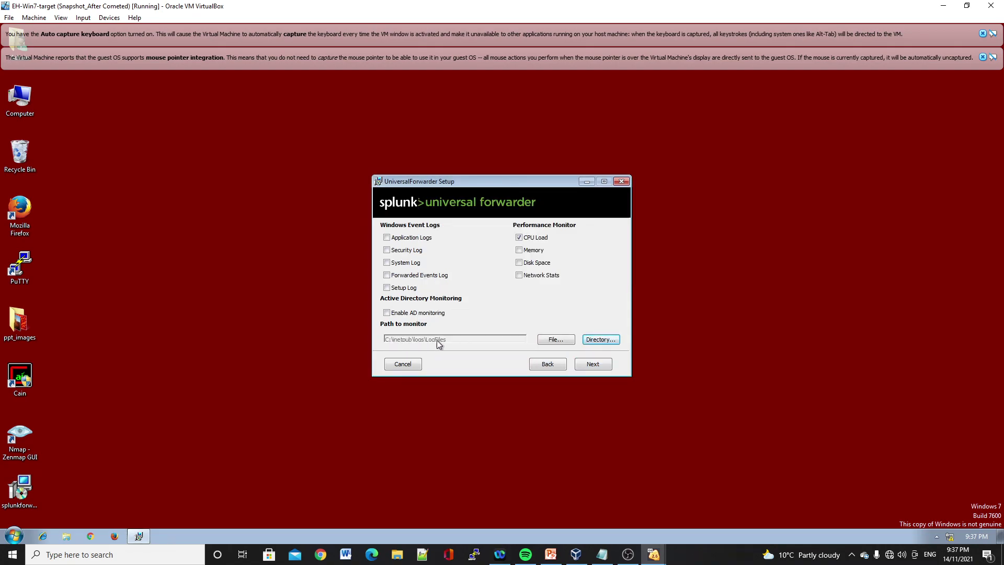
left_click(592, 365)
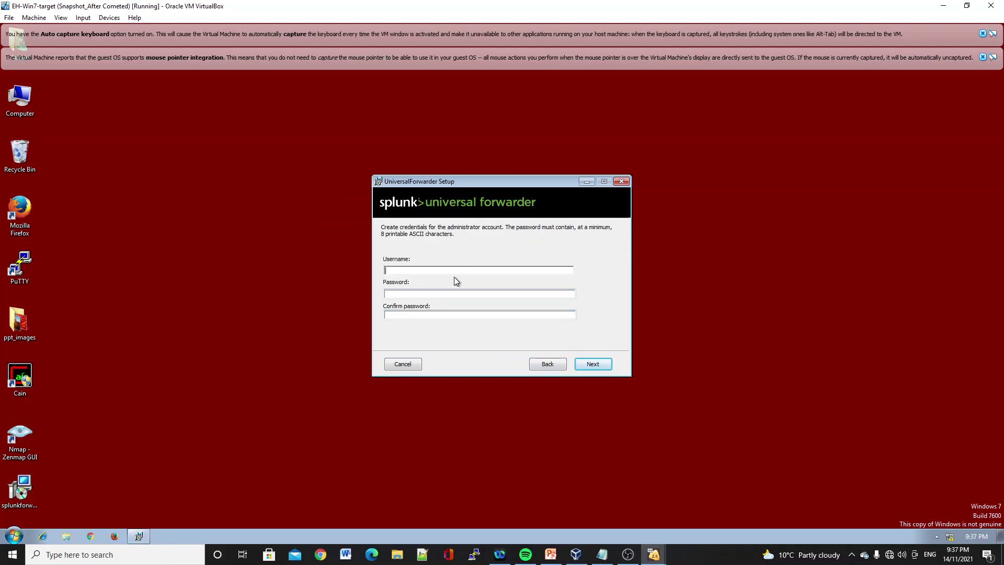
- Enter the administrator username, password and confirmation, then dismiss the passwords-do-not-match warning
type("farhana")
left_click(387, 295)
type("•••••••••••••")
left_click(389, 316)
type("••••")
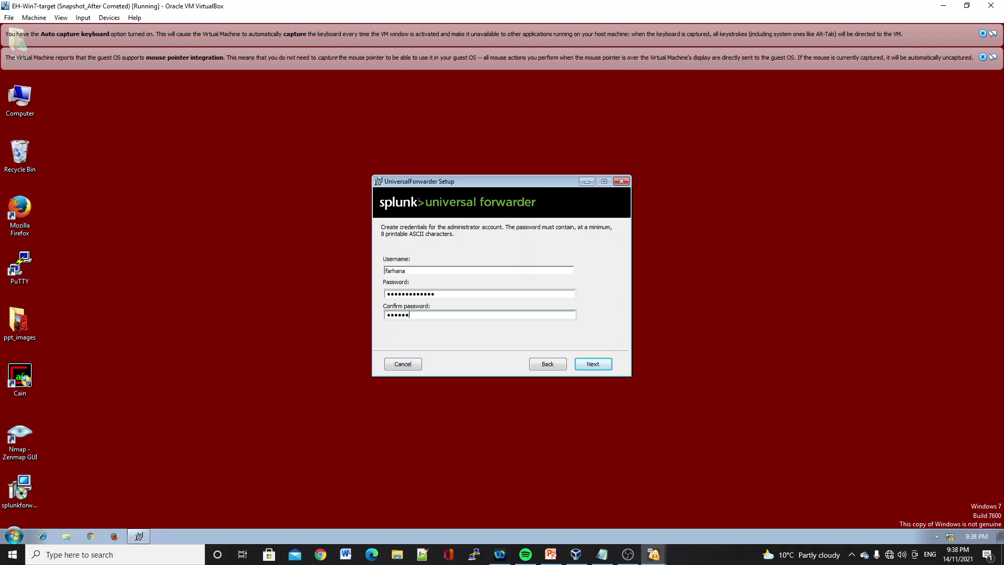
type("••••••••")
left_click(597, 365)
left_click(495, 299)
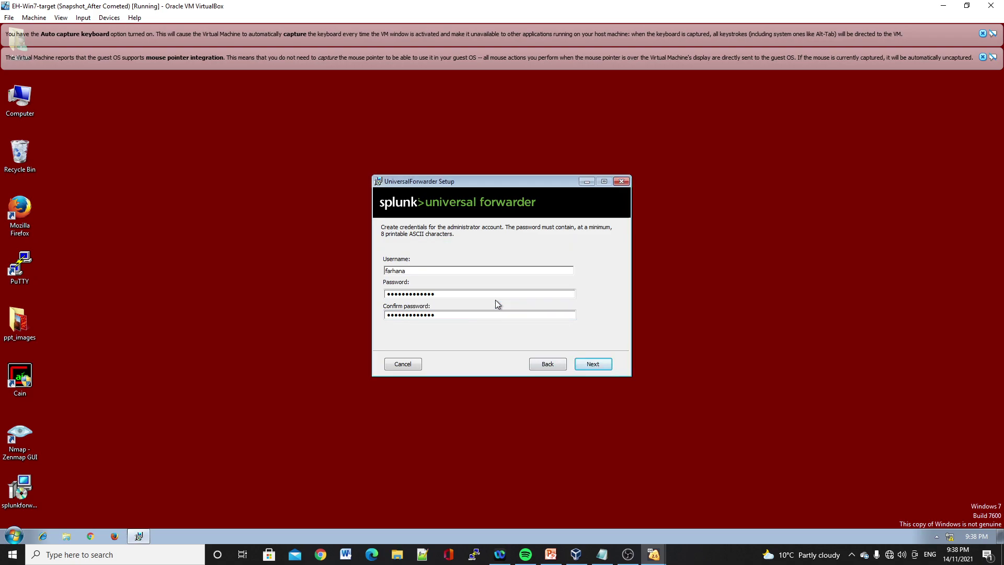
- Clear and re-enter both administrator password fields, then continue to the Deployment Server page
left_click(446, 294)
key("BackSpace")
key("BackSpace")
key("BackSpace")
key("BackSpace")
key("BackSpace")
key("BackSpace")
key("BackSpace")
key("BackSpace")
key("BackSpace")
key("BackSpace")
key("BackSpace")
key("BackSpace")
left_click(448, 314)
key("BackSpace")
key("BackSpace")
key("BackSpace")
key("BackSpace")
key("BackSpace")
key("BackSpace")
key("BackSpace")
key("BackSpace")
key("BackSpace")
key("BackSpace")
key("BackSpace")
key("BackSpace")
key("BackSpace")
key("BackSpace")
type("p")
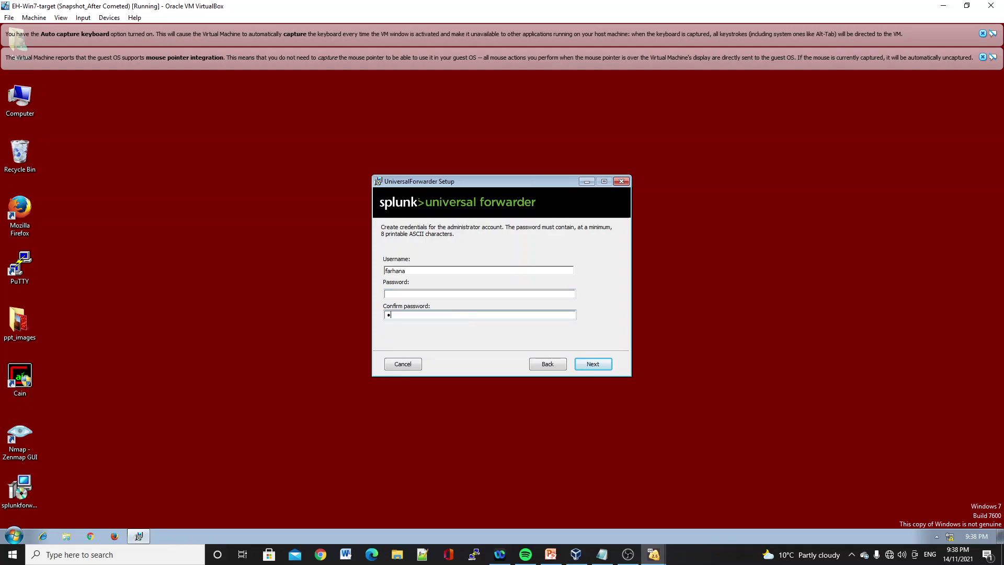
type("assword123")
left_click(428, 296)
type("Passw")
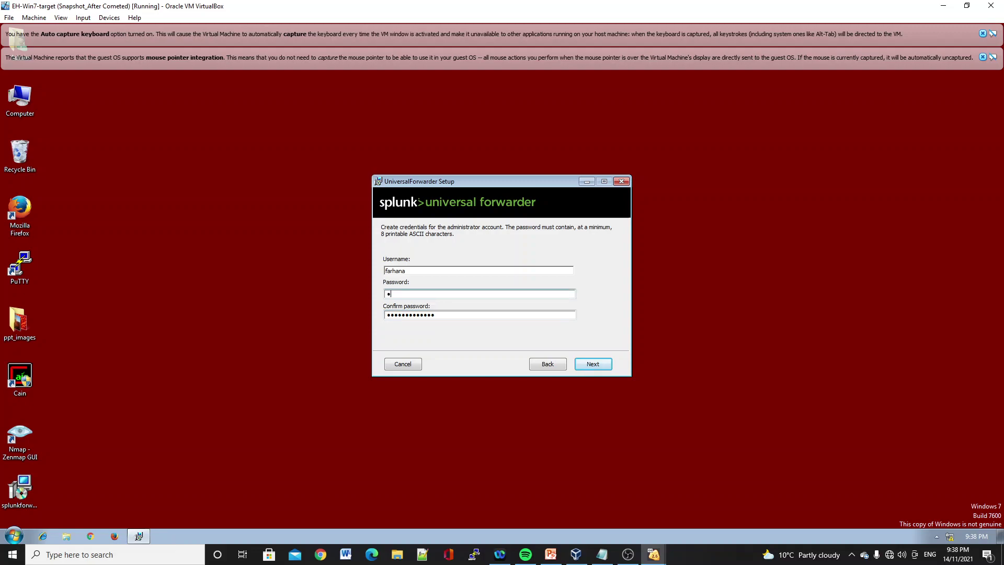
type("ord@12345")
left_click(591, 363)
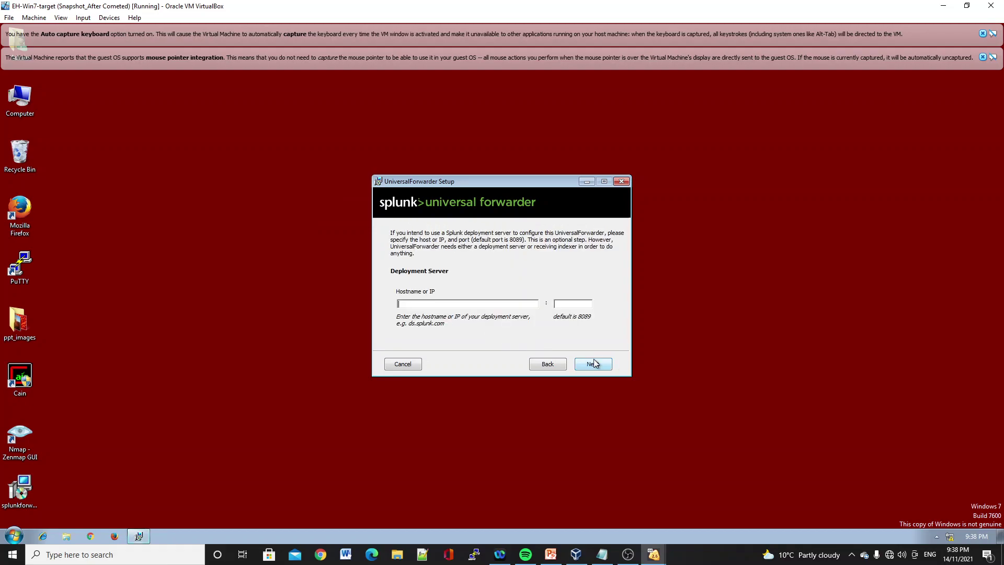
- Skip the deployment server and set the receiving indexer to 10.1.1.12 on port 9997
left_click(409, 304)
left_click(598, 364)
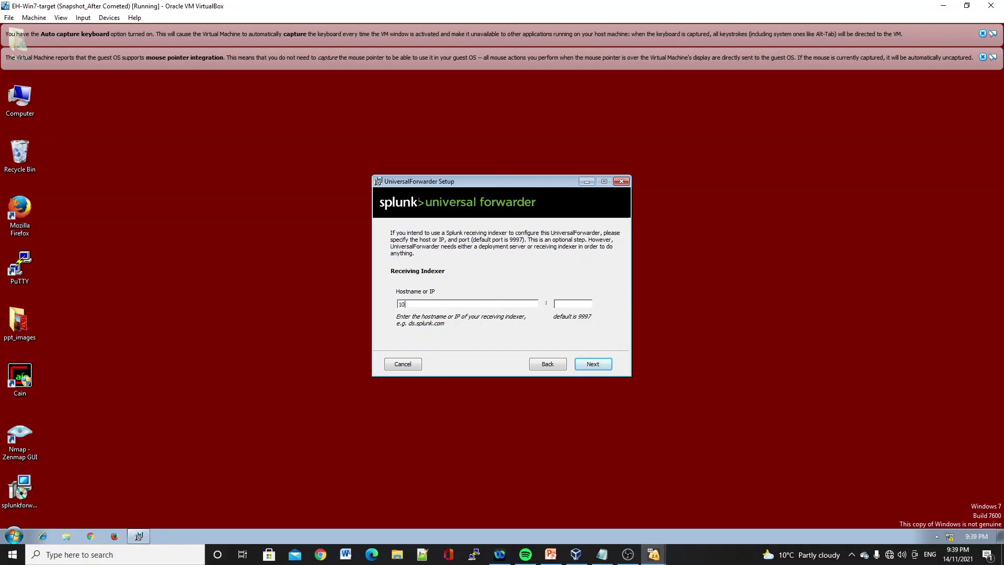
type("1.")
key("BackSpace")
type(".1..")
key("BackSpace")
type("1.12")
left_click(585, 308)
type("9997")
left_click(592, 366)
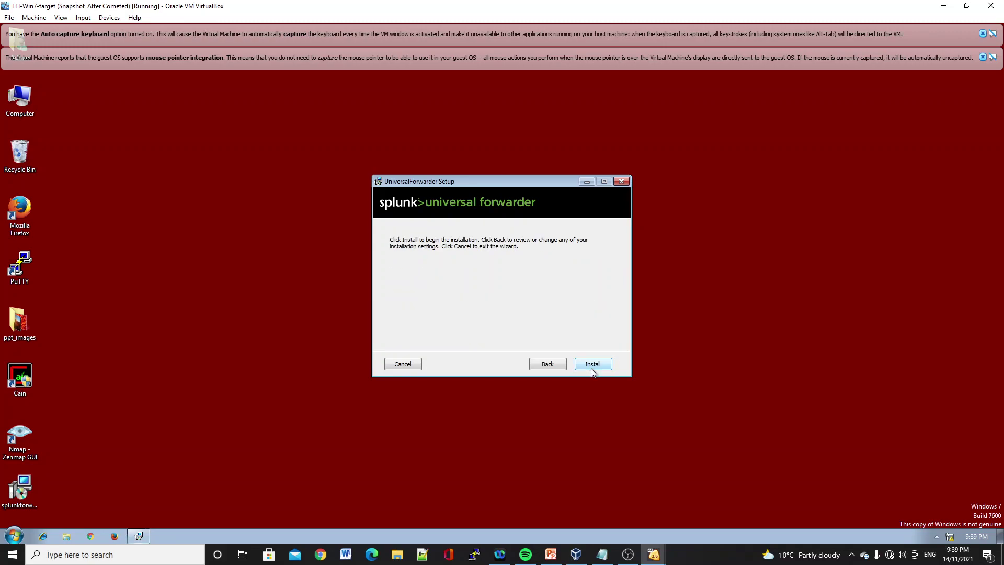
- Start the Universal Forwarder install on Win7-target, then switch to the EH-Win7-SIEM machine
left_click(592, 364)
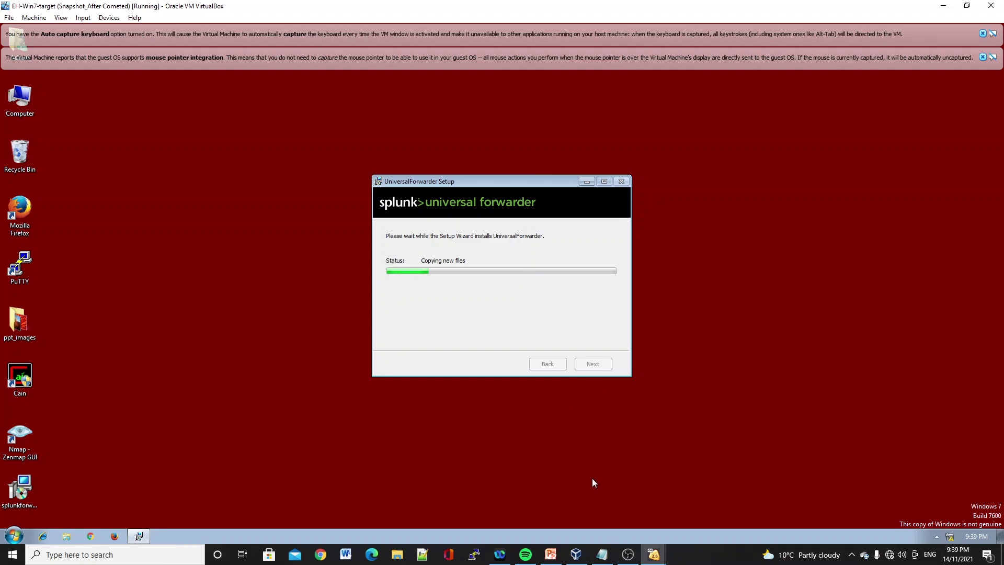
left_click(648, 558)
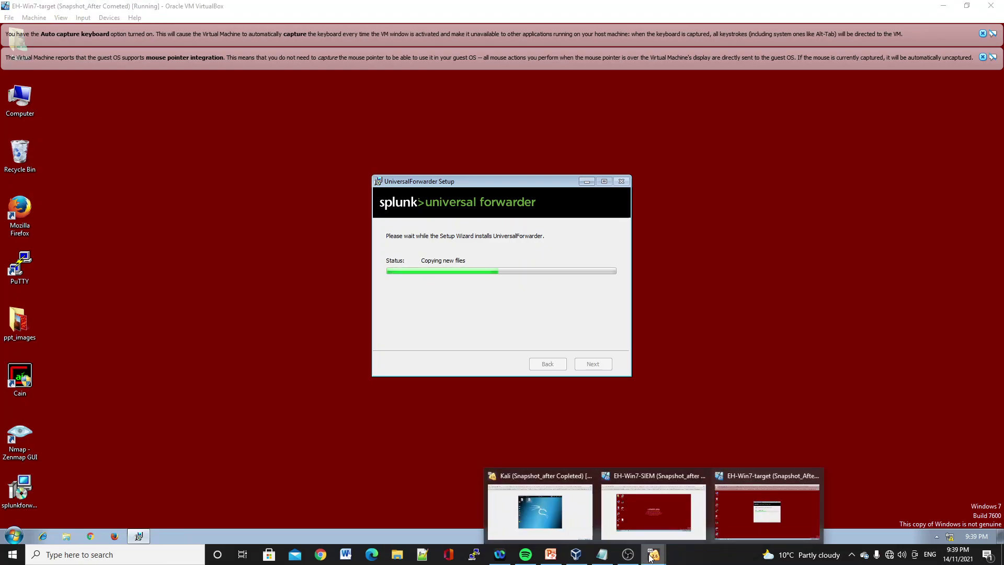
left_click(636, 513)
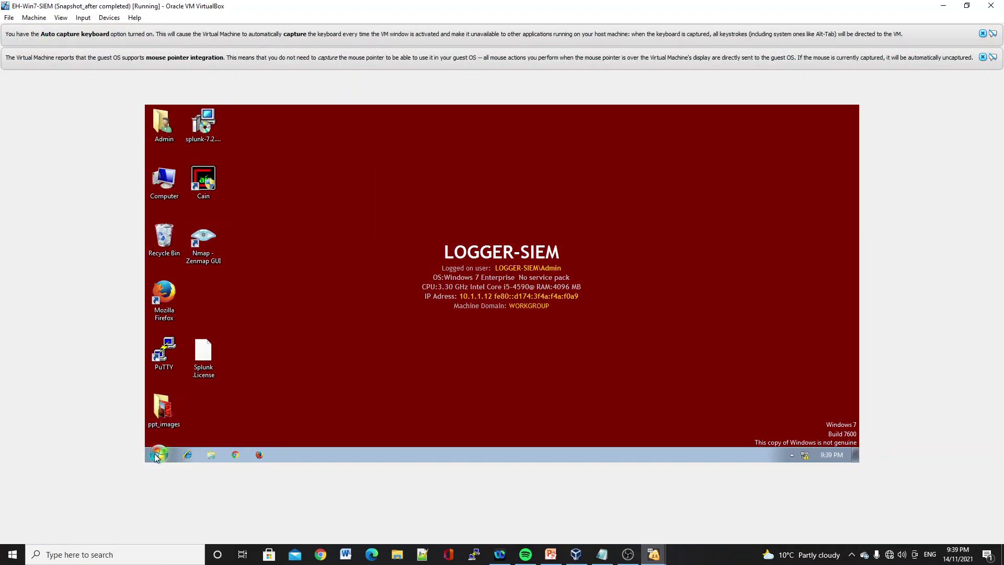
- Launch Splunk Enterprise from the Start search and sign in with the account's username and password
left_click(156, 454)
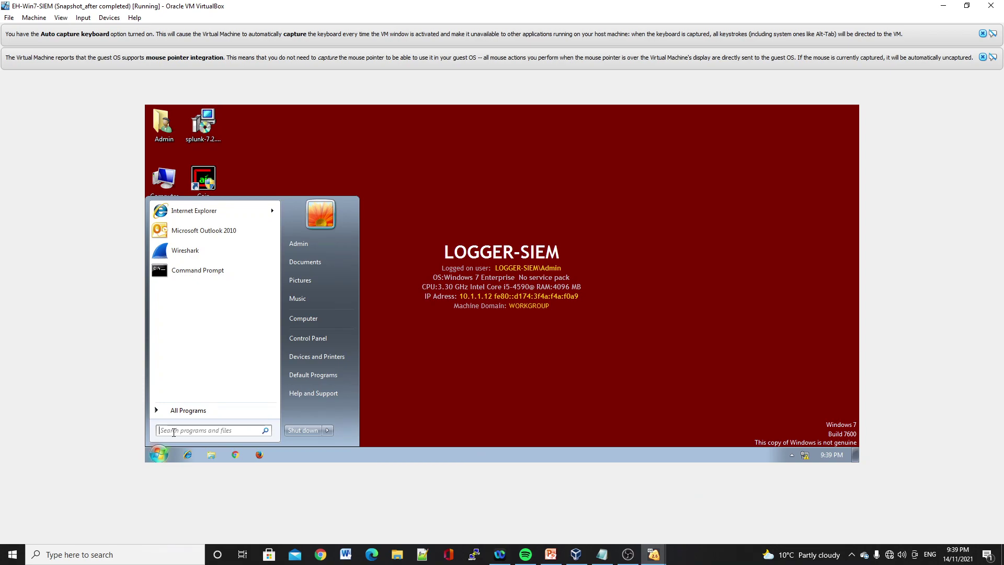
type("splunk")
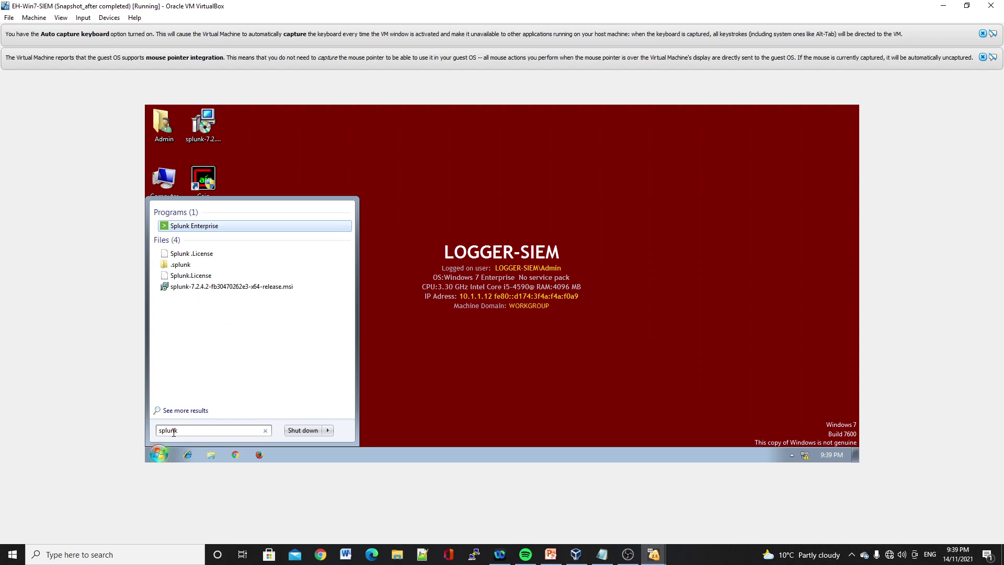
left_click(247, 228)
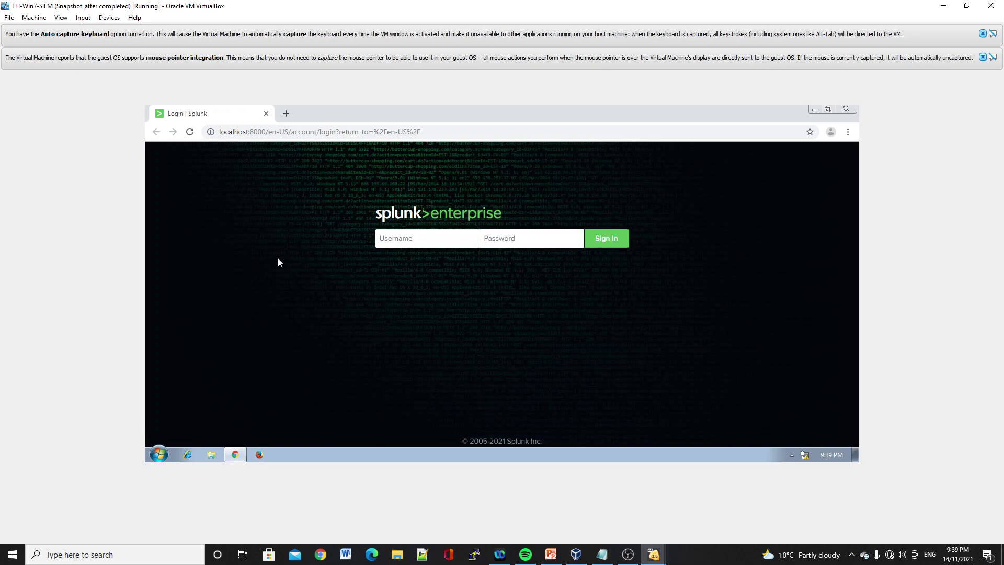
type("farhana")
type("•••••••••••••")
left_click(599, 249)
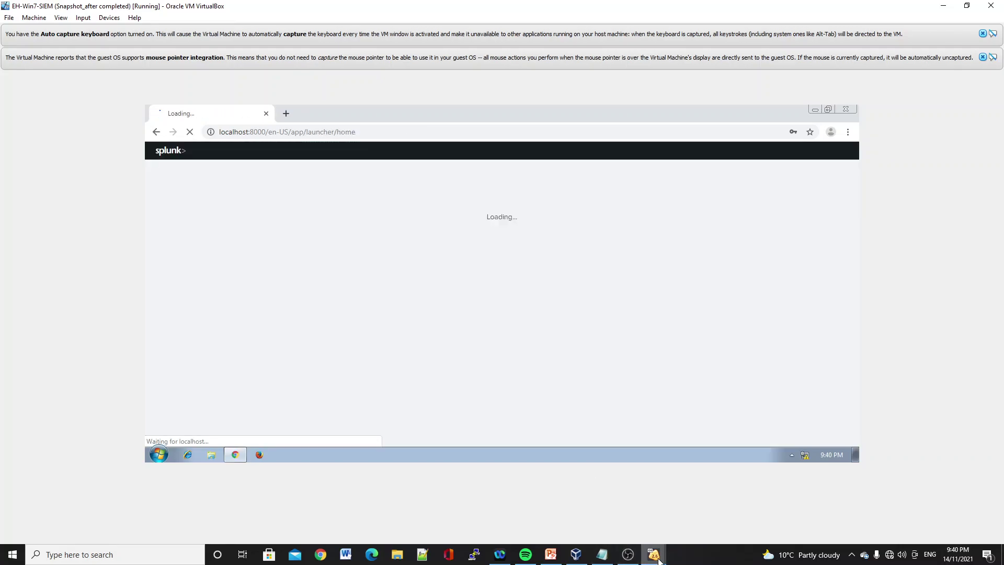
- Check the forwarder install on Win7-target, then return to the SIEM's Splunk home page
mouse_move(658, 561)
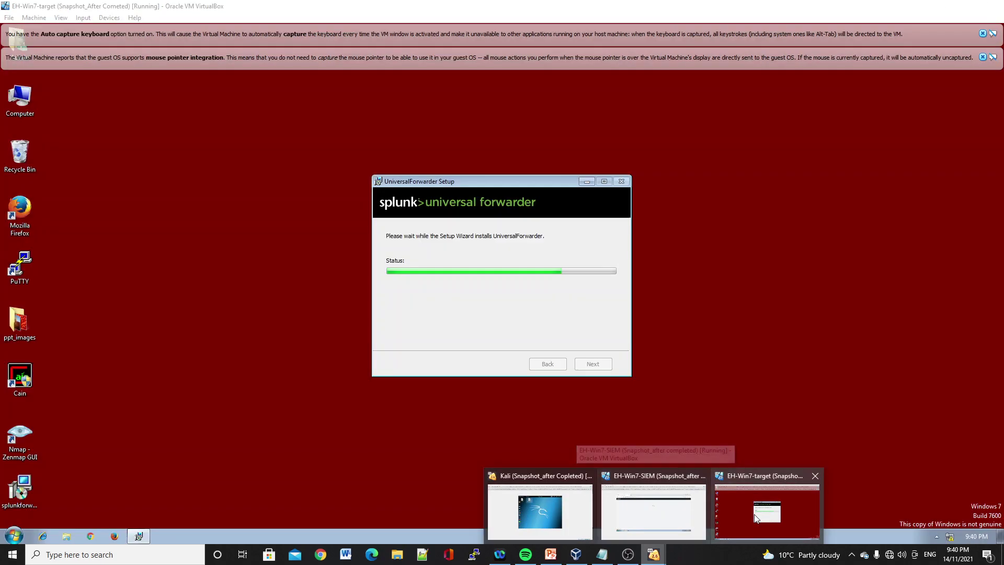
left_click(755, 514)
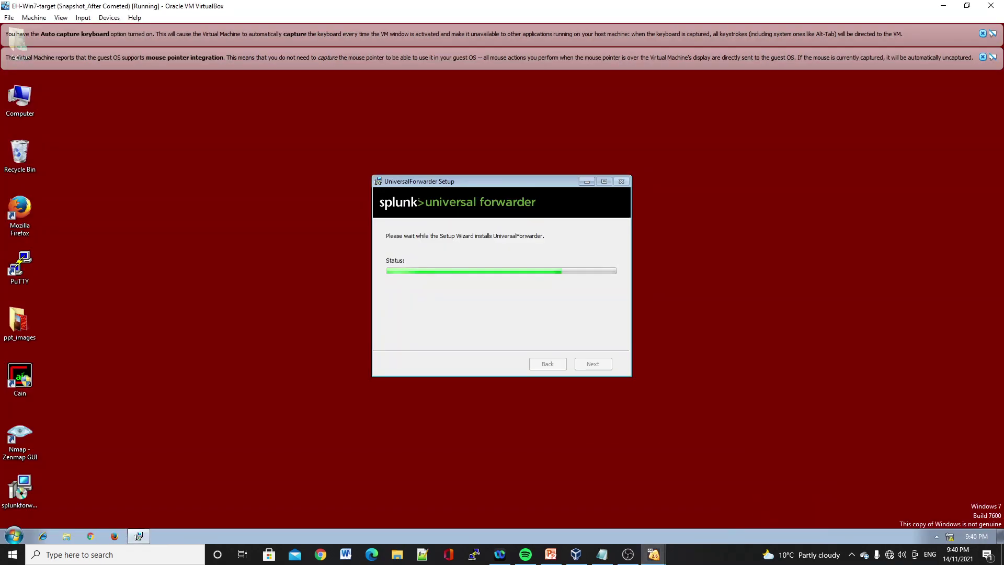
mouse_move(655, 553)
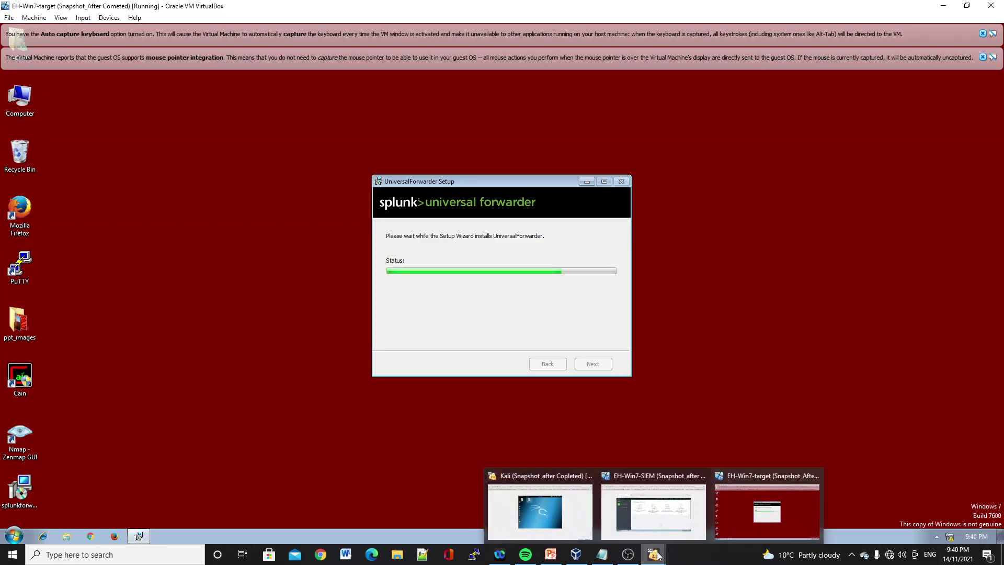
left_click(657, 532)
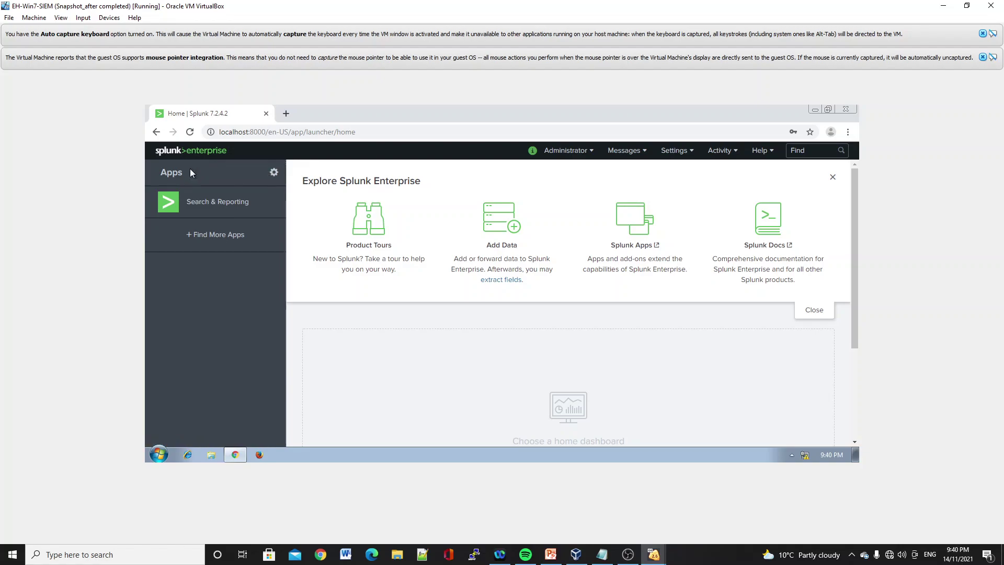
- Try adding receiving port 9997 under Forwarding and receiving, cancelling when it already exists
left_click(675, 151)
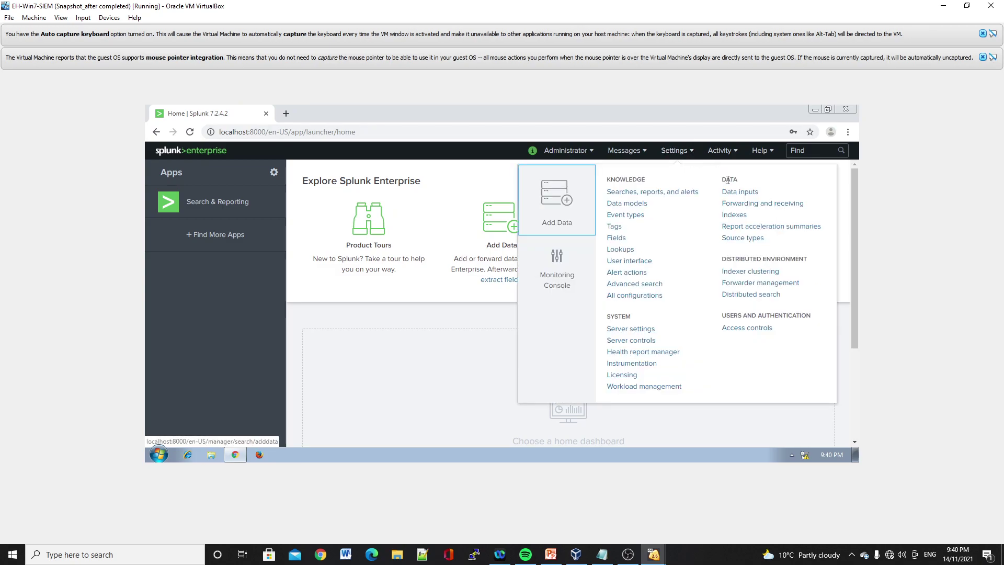
left_click(733, 204)
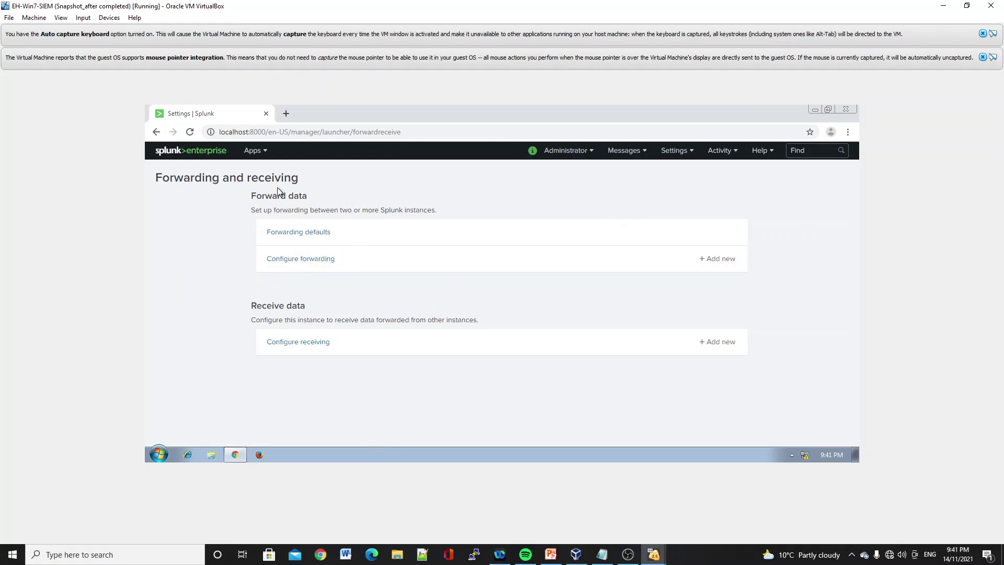
left_click(719, 348)
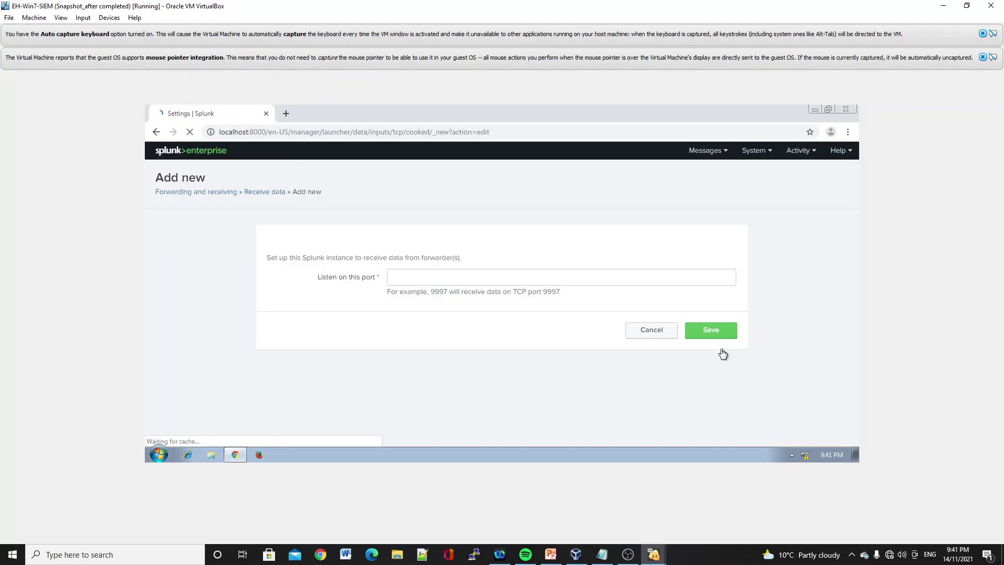
left_click(411, 279)
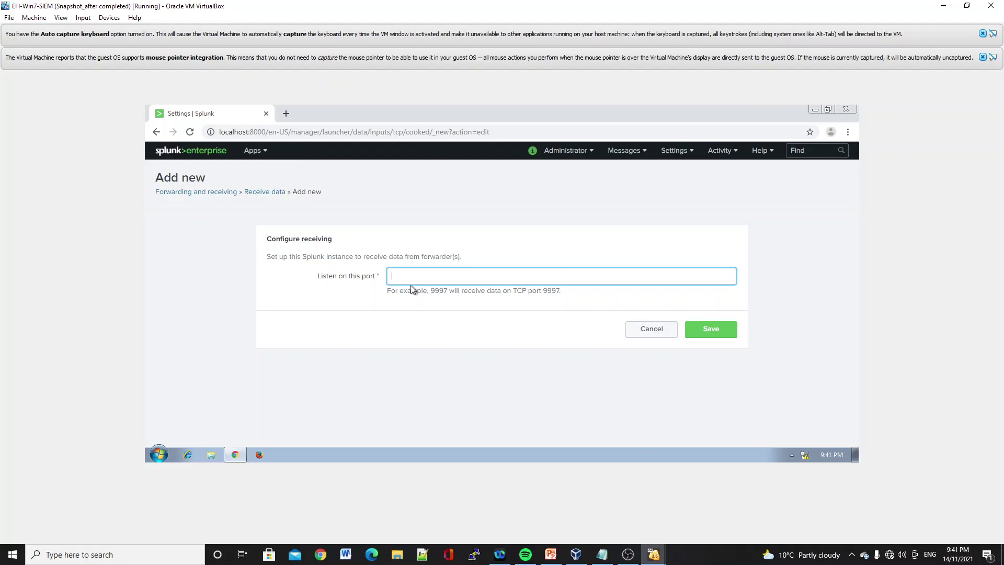
type("9997")
left_click(713, 335)
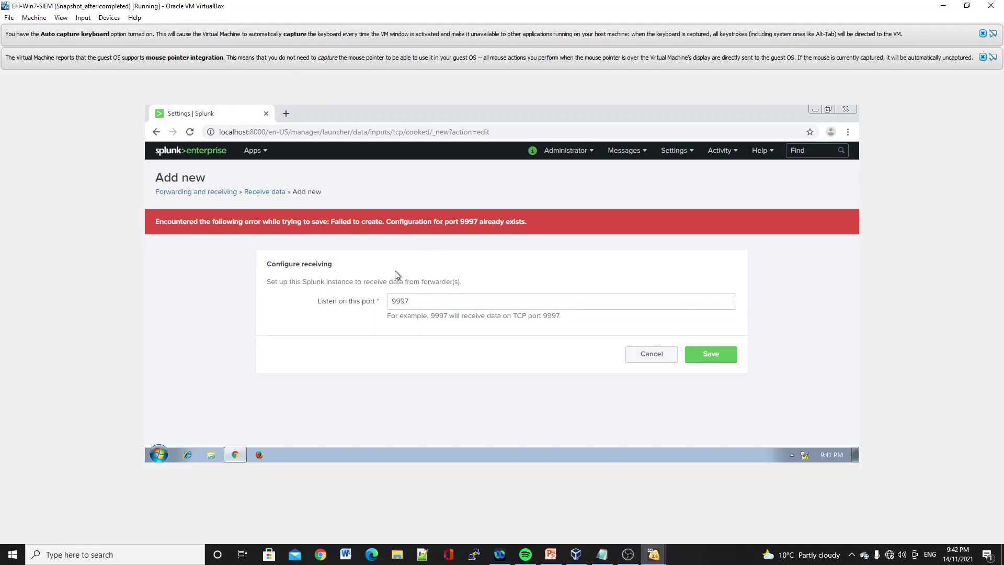
left_click(640, 359)
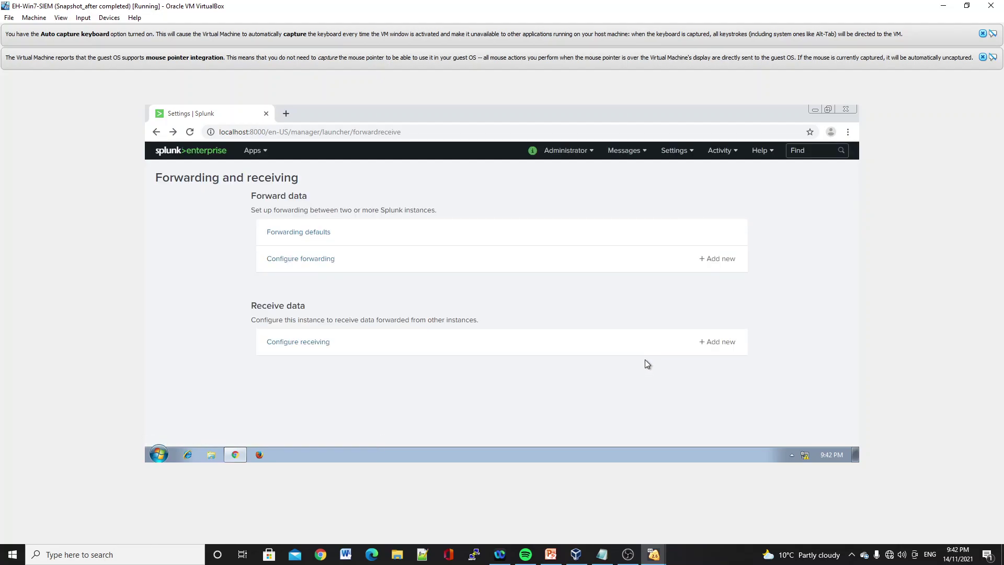
mouse_move(654, 555)
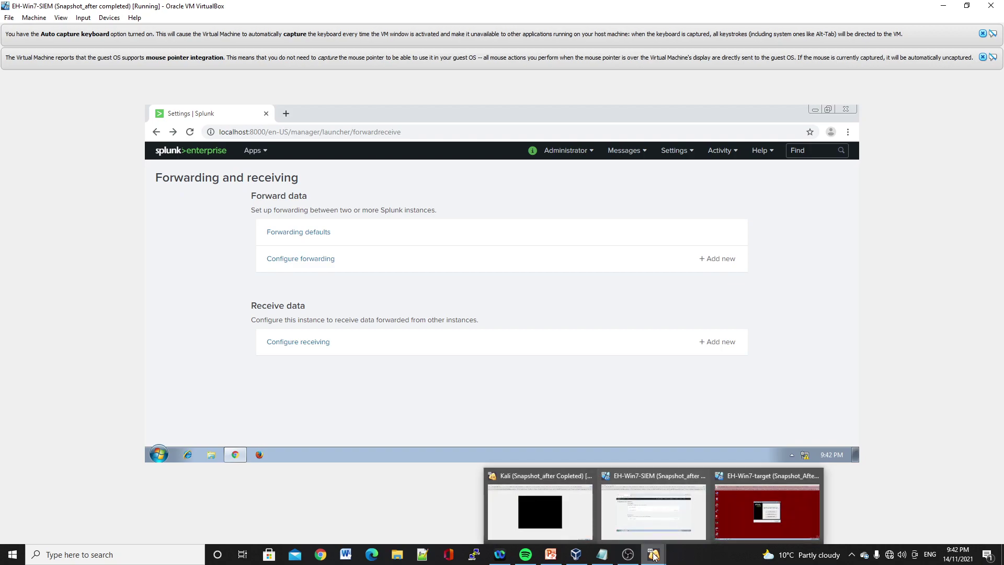
- Switch to Win7-target and finish the completed Universal Forwarder setup wizard
left_click(754, 514)
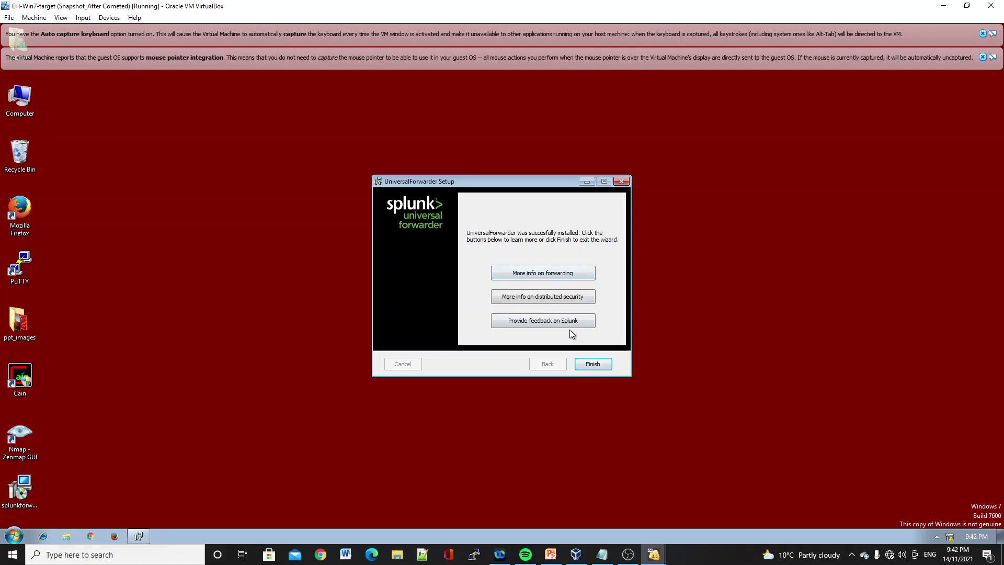
left_click(593, 364)
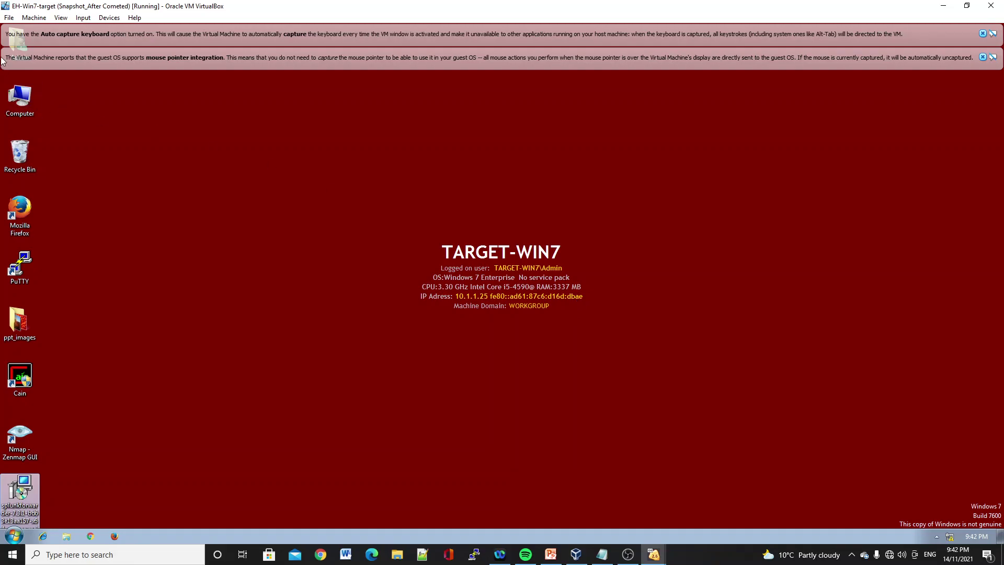
left_click(14, 536)
- Open the FTP Logging settings in IIS Manager via Control Panel's Administrative Tools
left_click(161, 420)
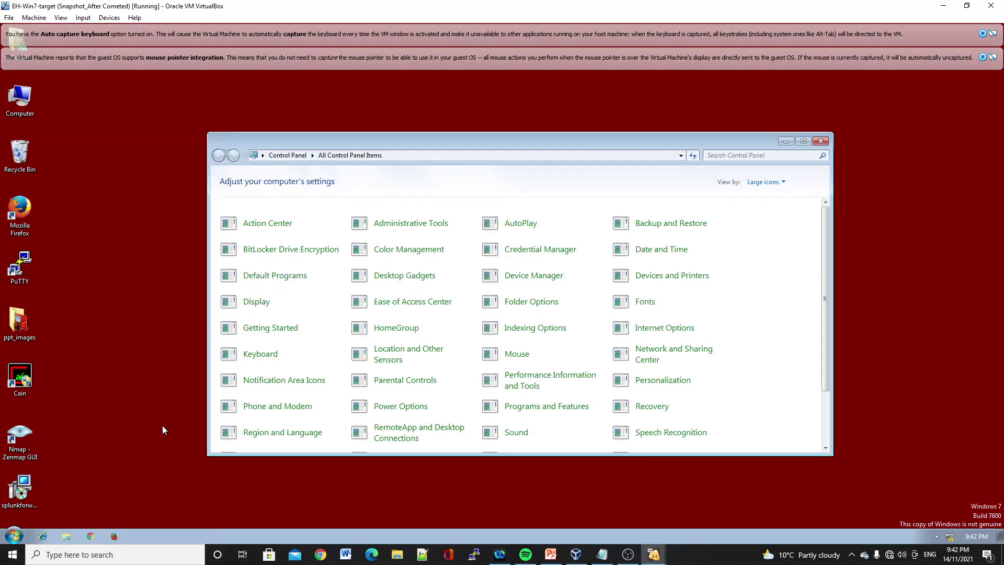
left_click(434, 224)
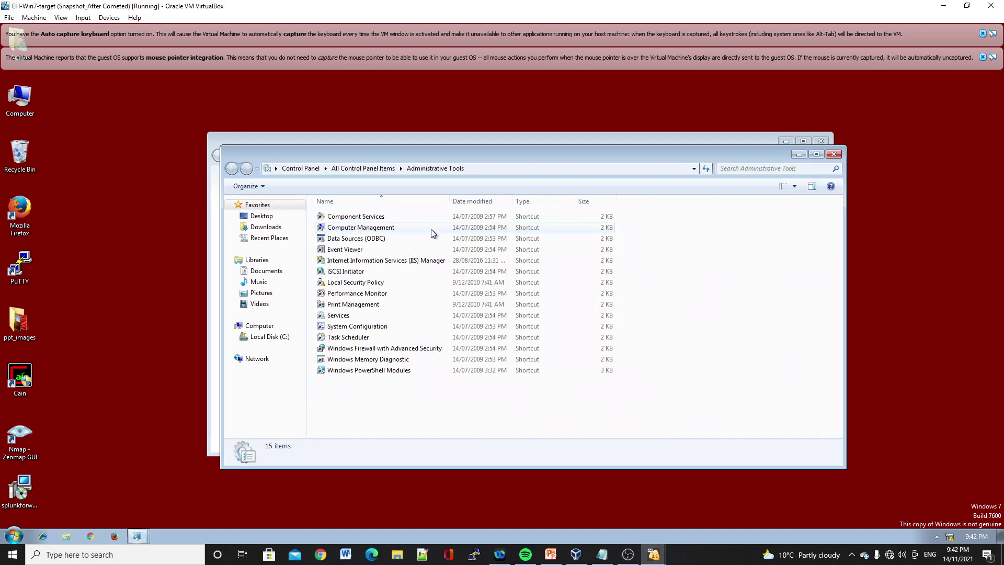
double_click(406, 260)
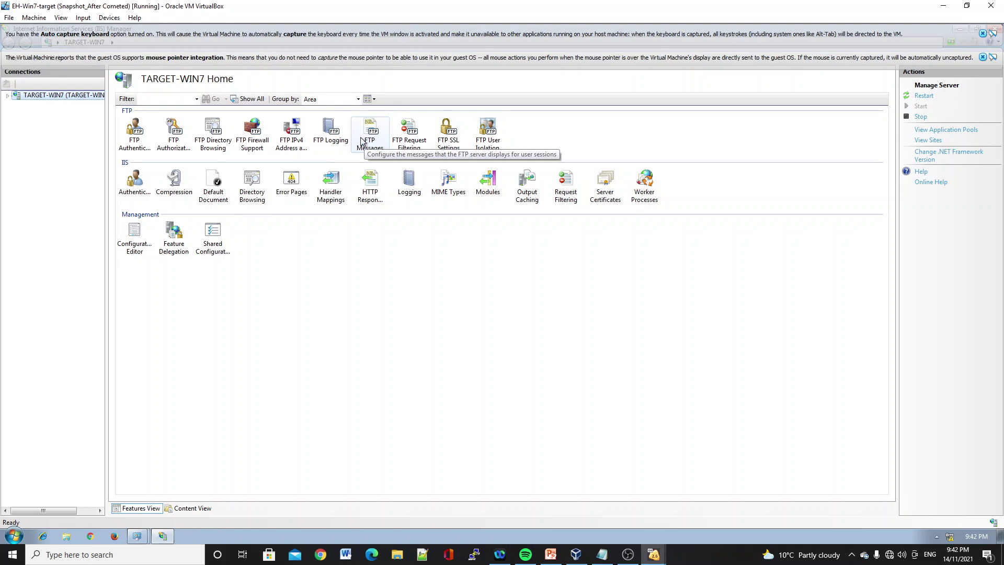
double_click(331, 135)
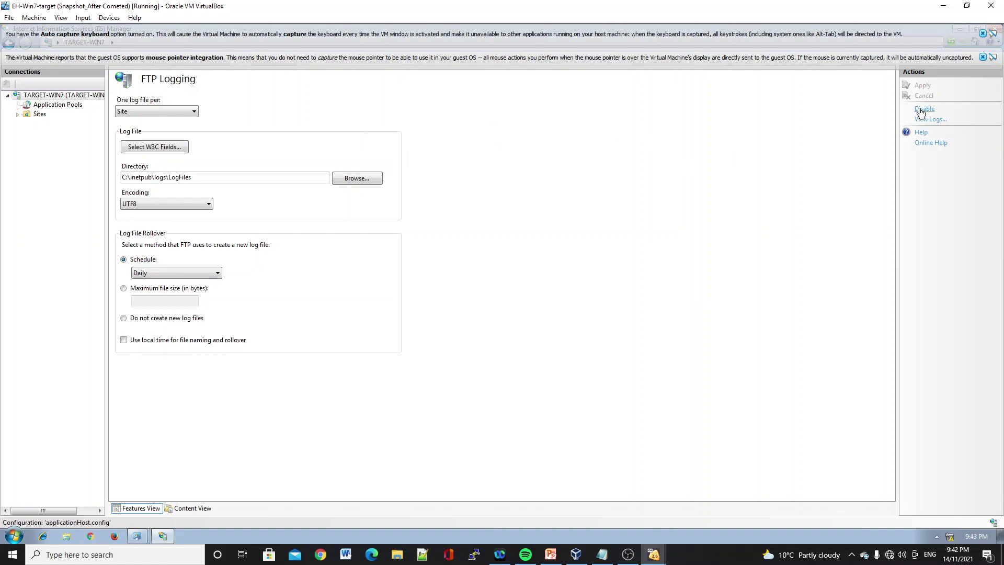
- Toggle FTP logging off and on, then open FTPSVC1's u_ex211111.log in Notepad
left_click(922, 110)
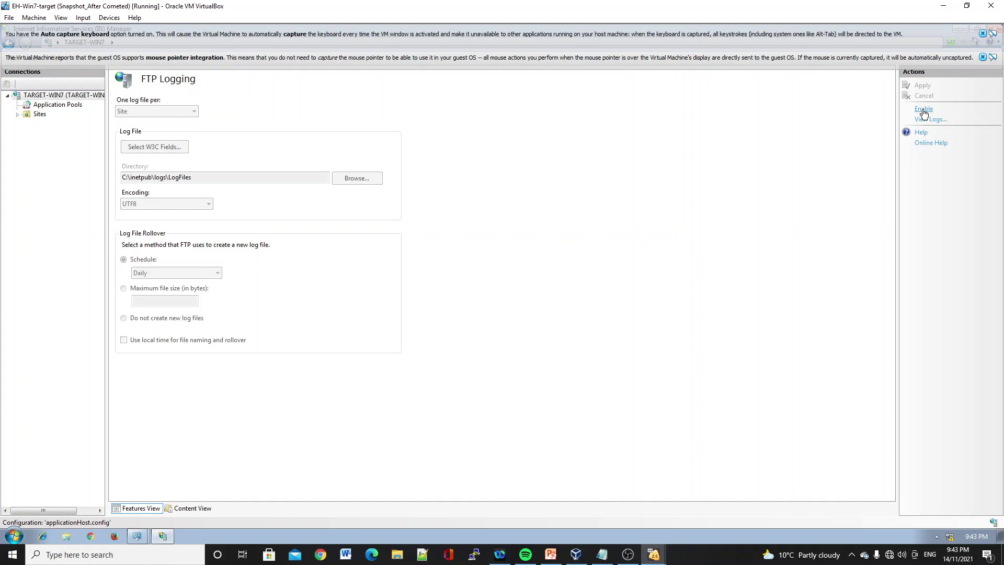
left_click(924, 109)
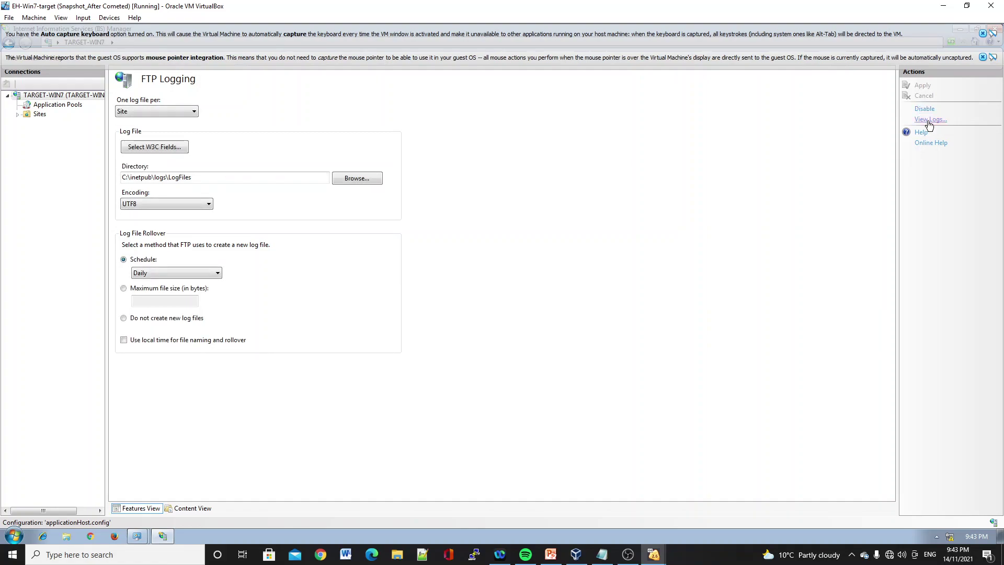
left_click(928, 120)
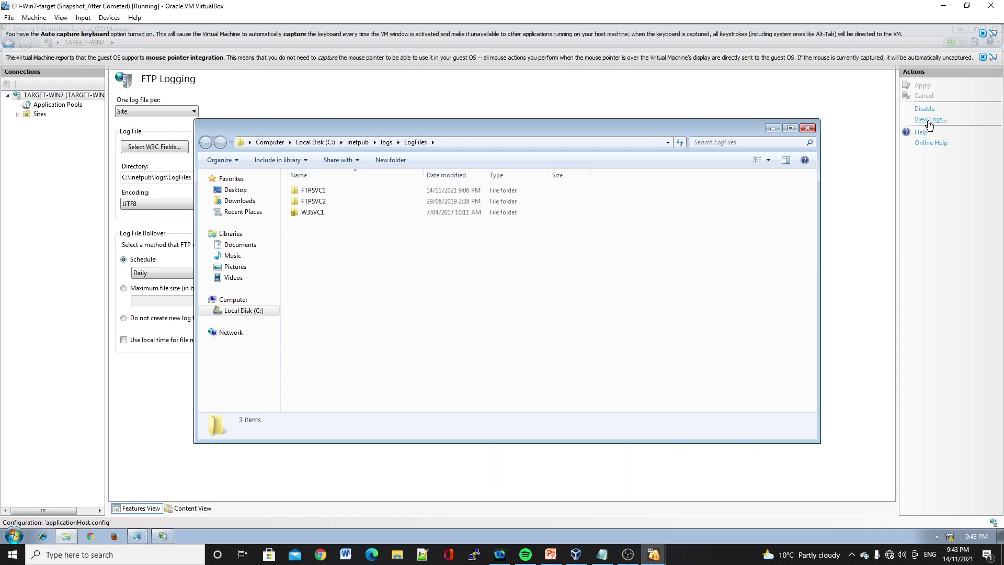
double_click(318, 192)
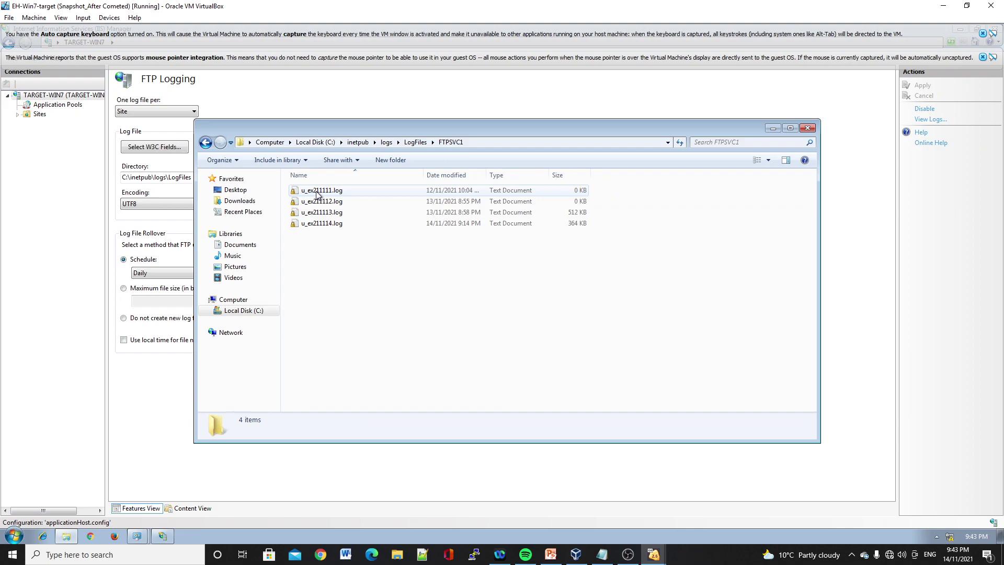
double_click(318, 192)
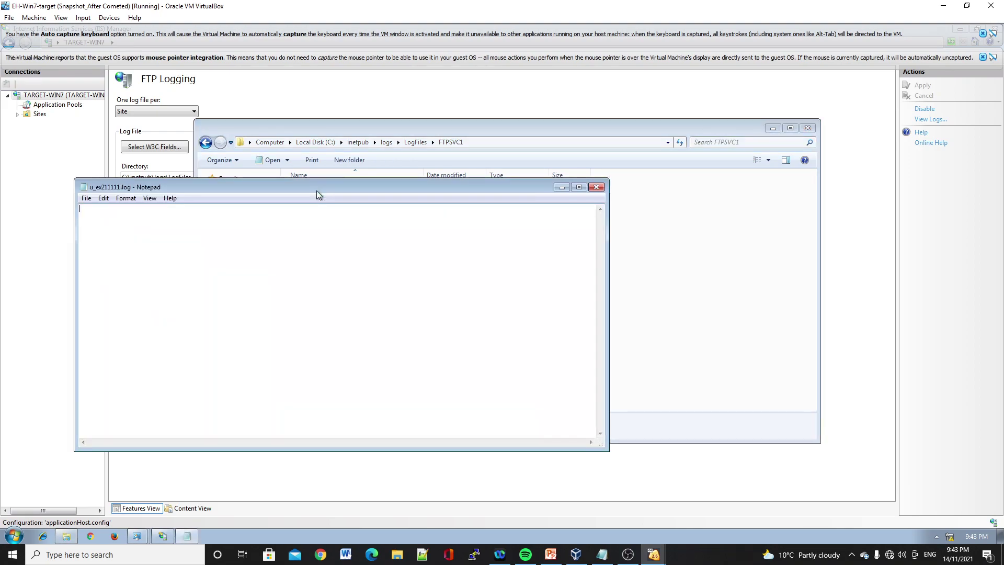
- Close the empty u_ex211111 and u_ex211112 logs and open u_ex211113.log in Notepad
left_click(597, 189)
double_click(375, 204)
left_click(596, 186)
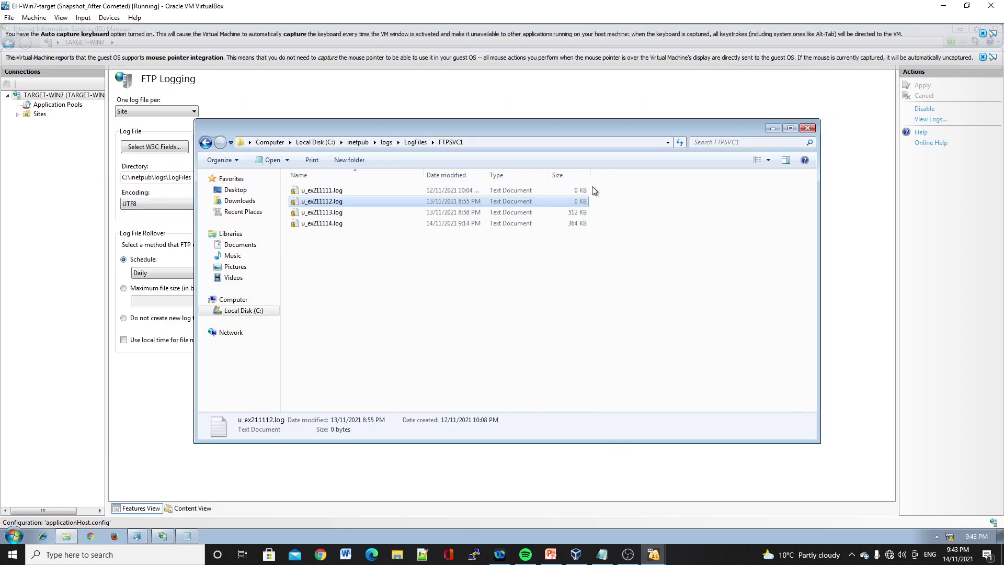
double_click(401, 214)
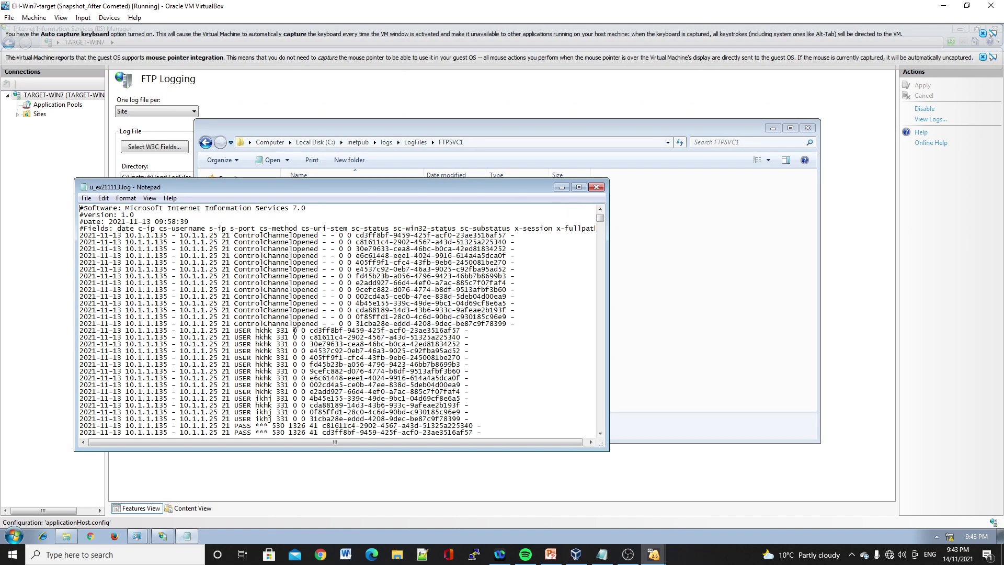
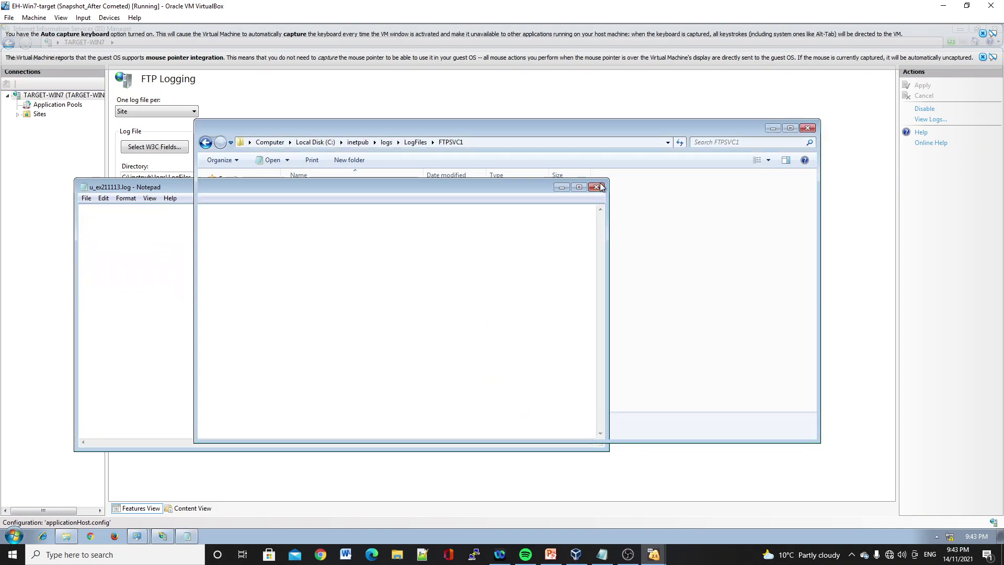
- Open u_ex211114.log in Notepad and select all its FTP log entries
double_click(391, 226)
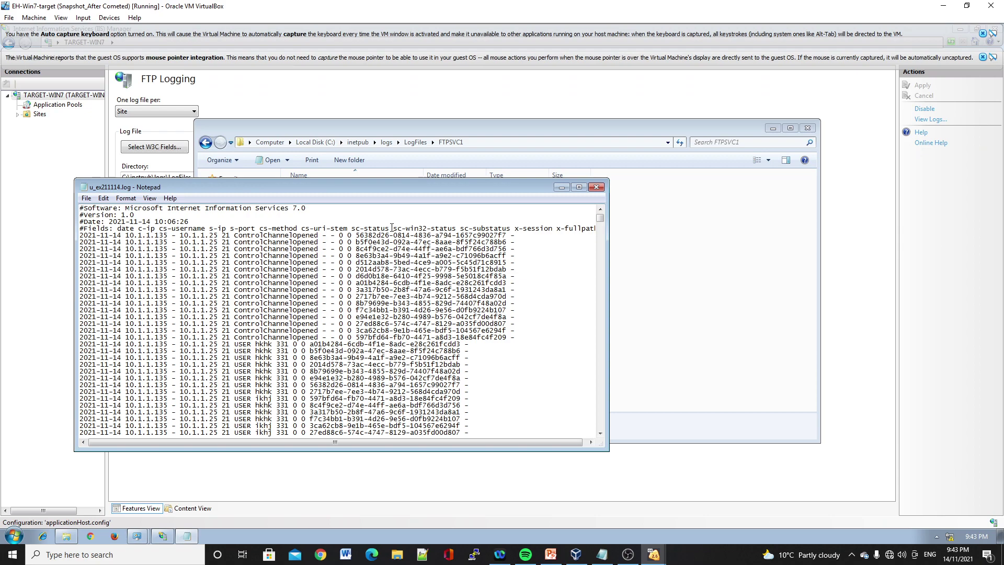
key("ctrl+a")
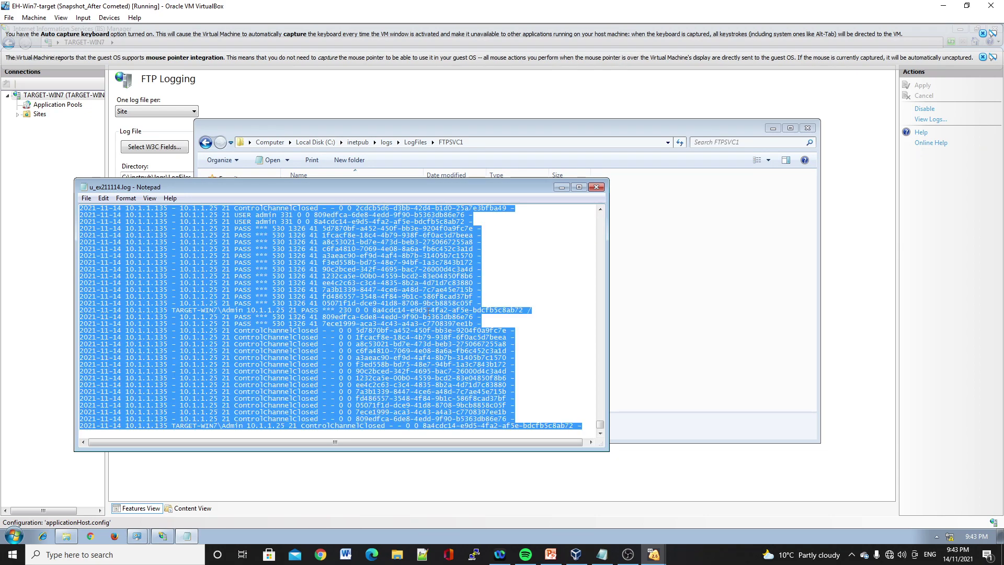
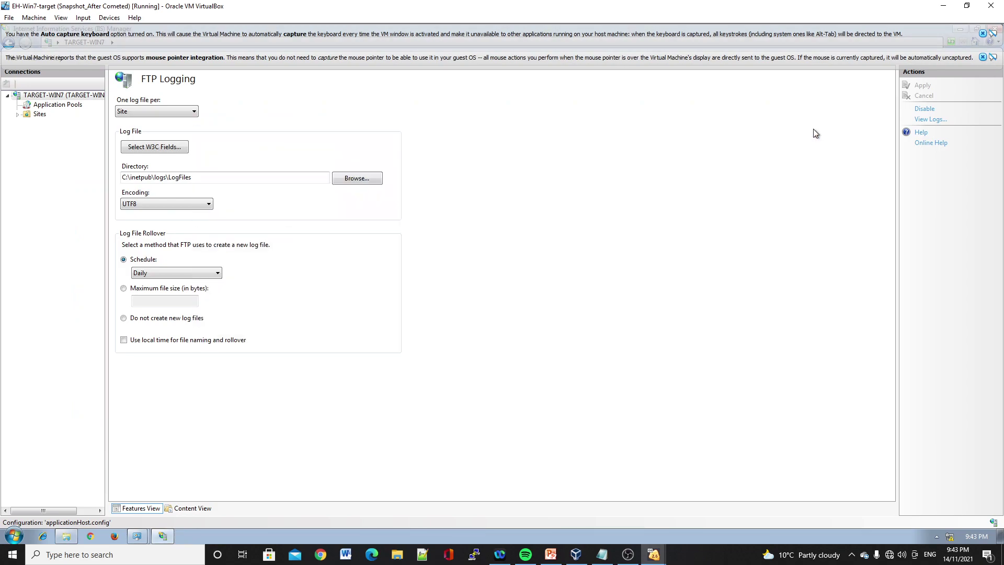
- Cancel closing the Win7 target VM and dismiss the keyboard-capture and pointer-integration notices
left_click(995, 7)
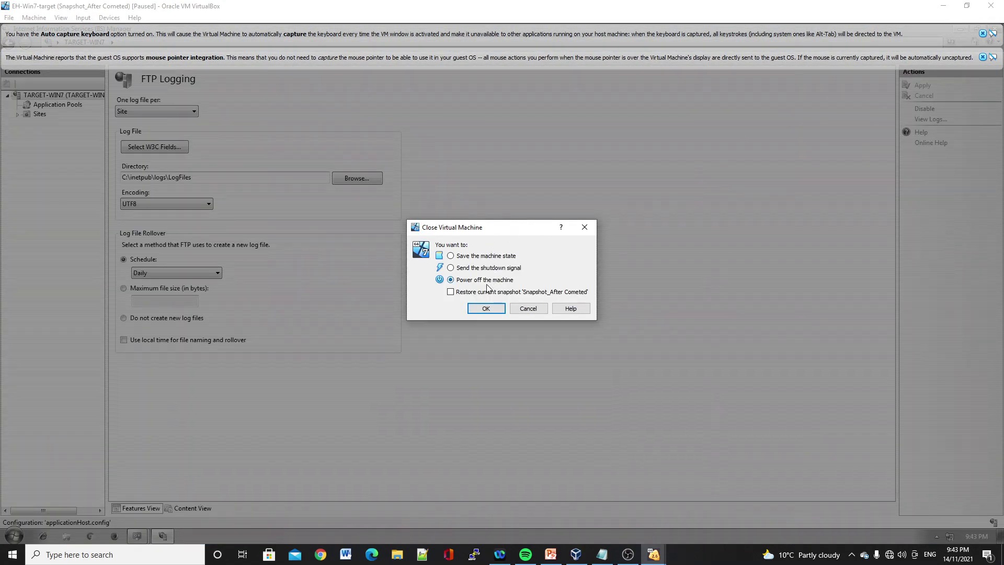
left_click(528, 309)
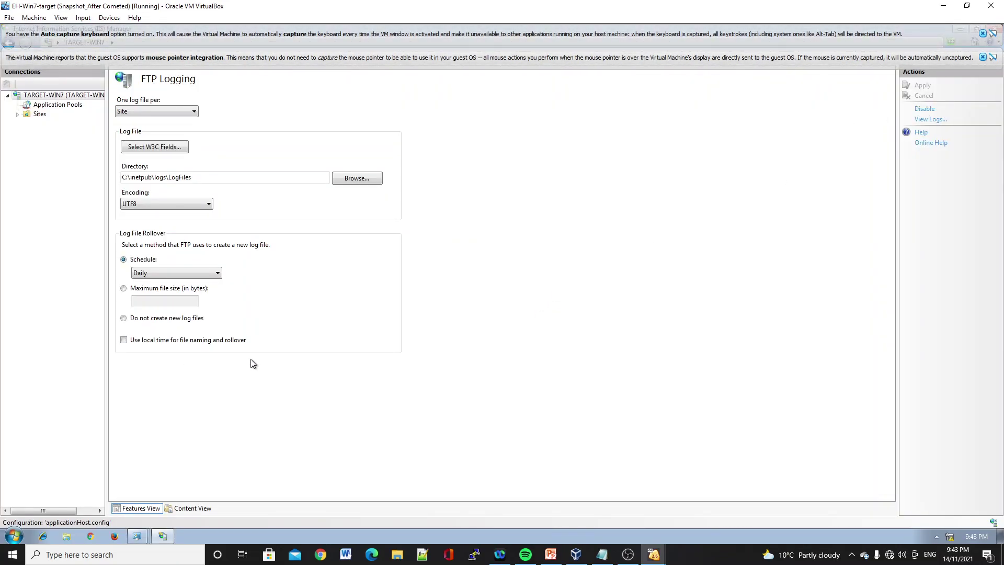
left_click(981, 57)
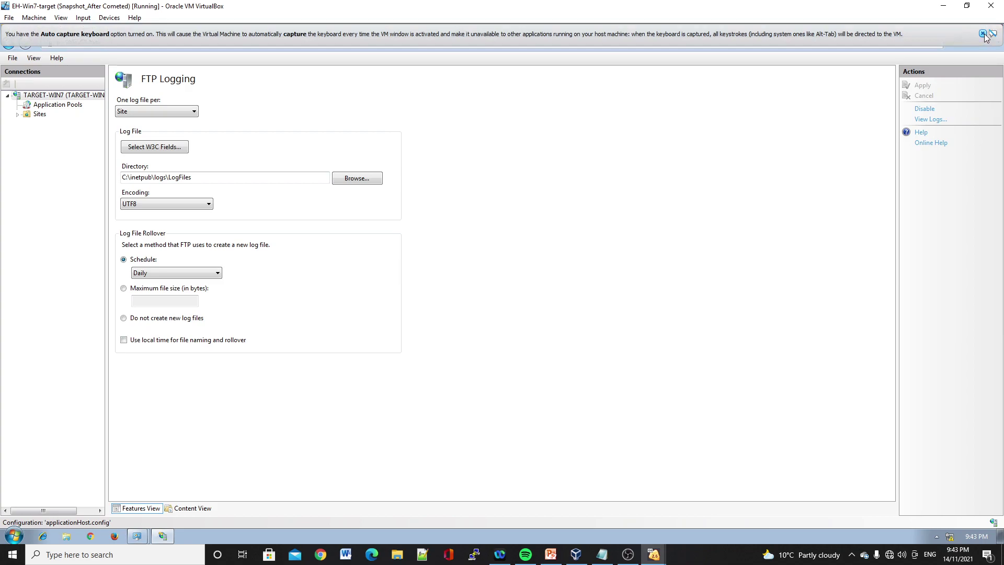
left_click(983, 33)
- Close the IIS Manager, Administrative Tools and Control Panel windows on the Win7 target
left_click(994, 30)
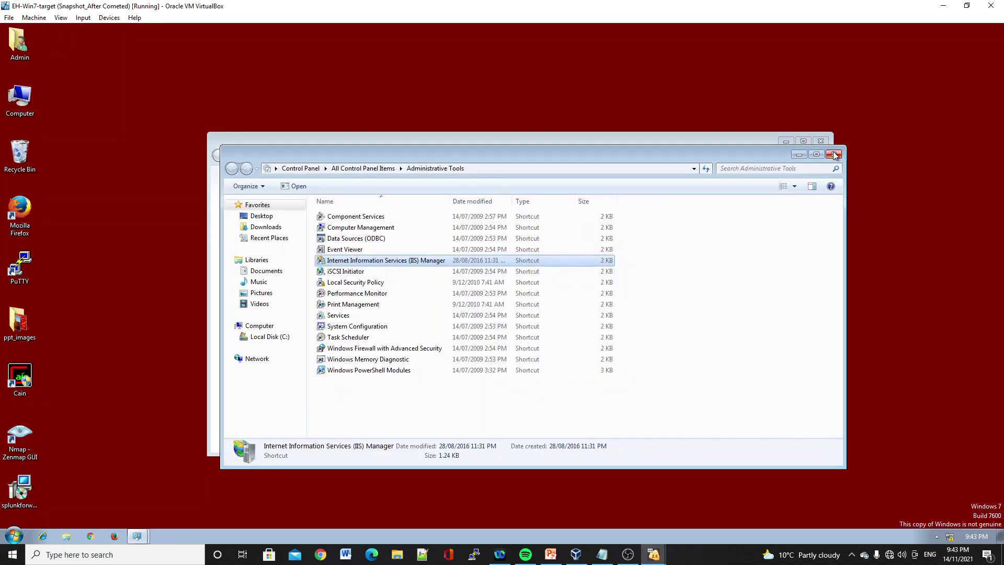
left_click(834, 154)
left_click(821, 142)
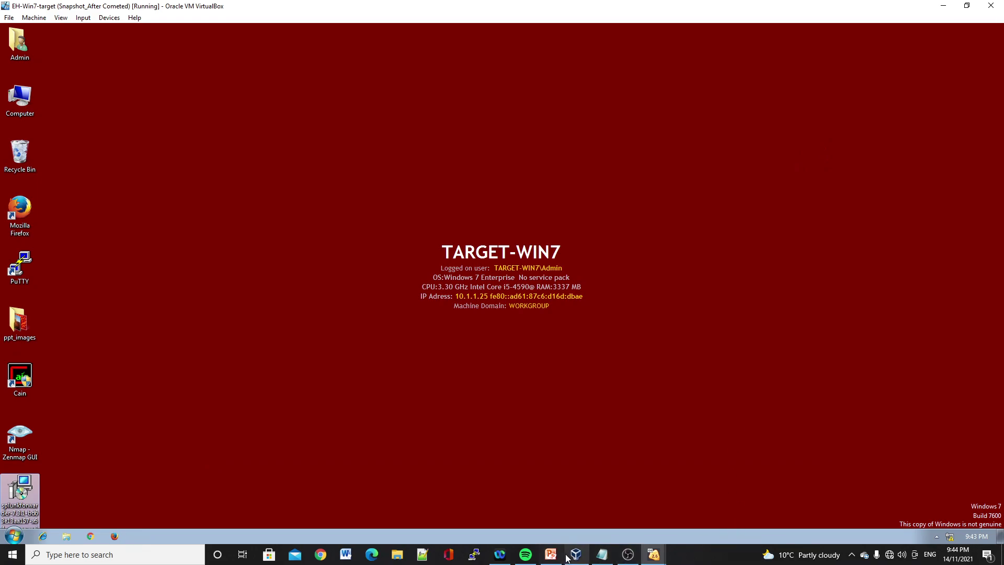
- Switch to the Kali VM and unlock its lock screen with the root password
mouse_move(630, 557)
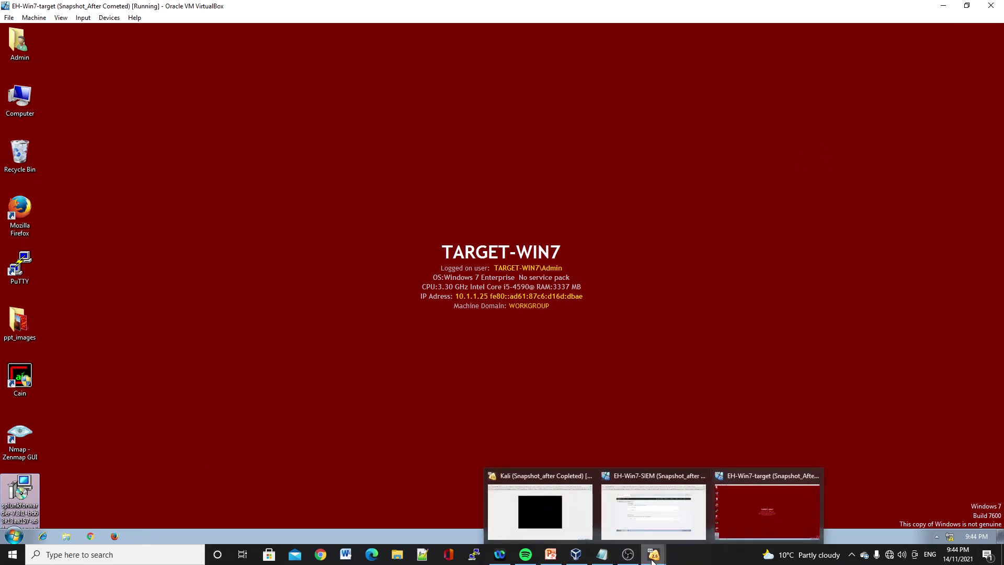
left_click(535, 525)
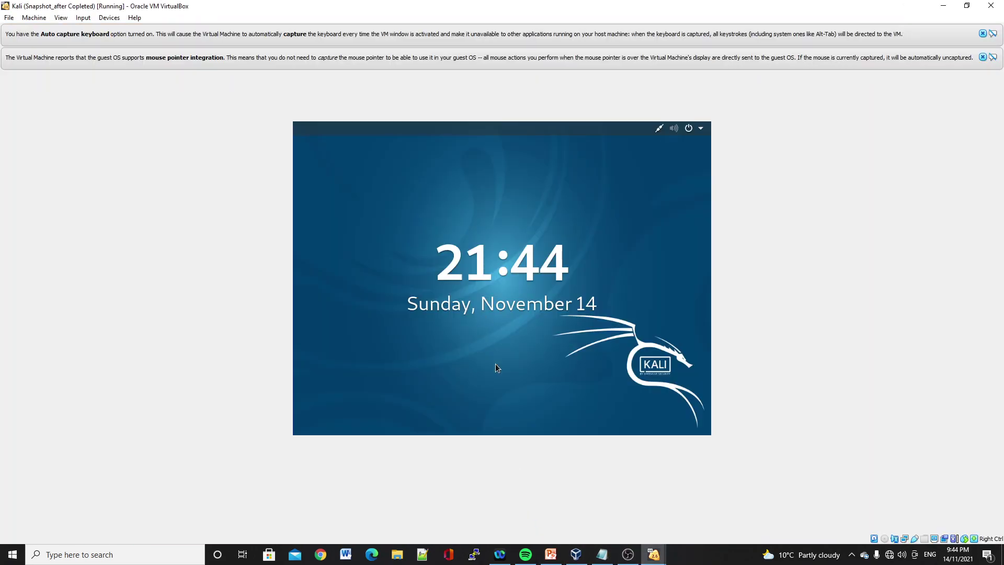
key("Return")
type("toor")
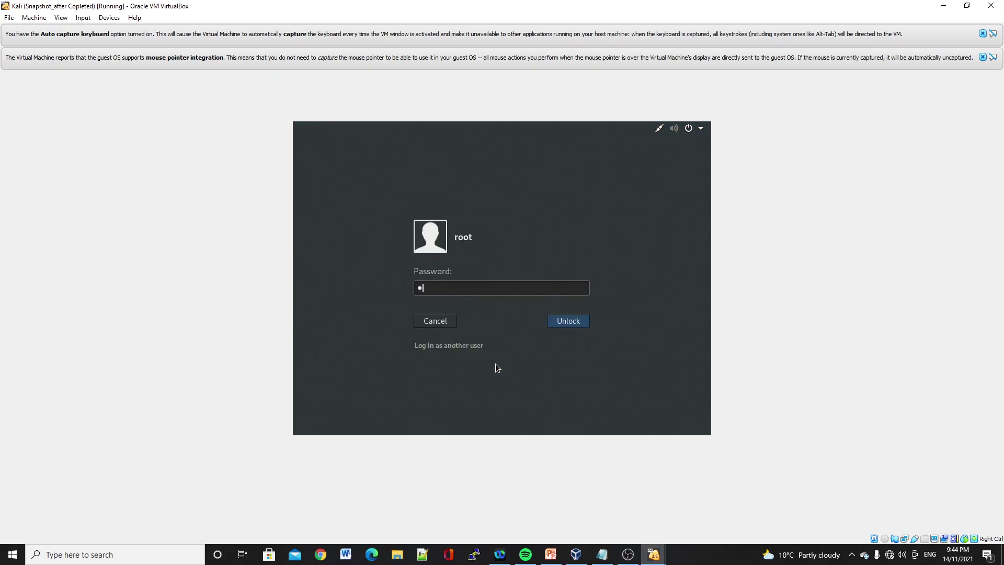
key("Return")
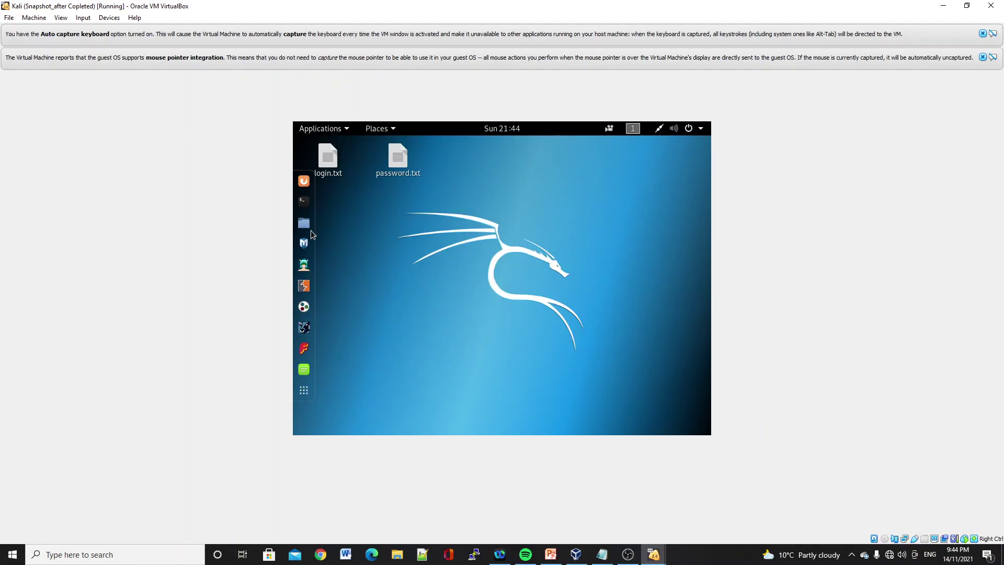
- Open a Kali terminal window, minimizing and reopening it to get a fresh prompt
left_click(302, 201)
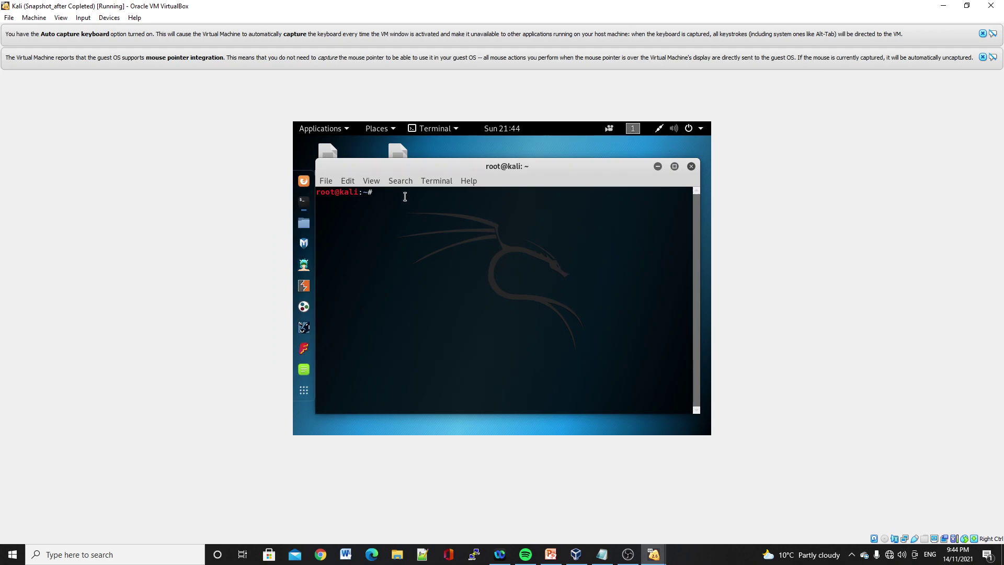
left_click(658, 167)
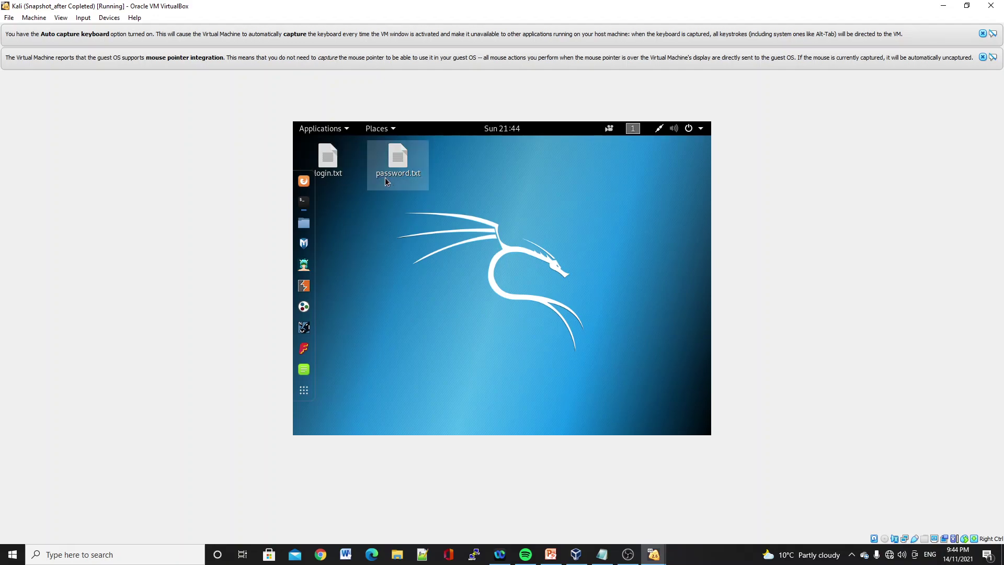
left_click(310, 205)
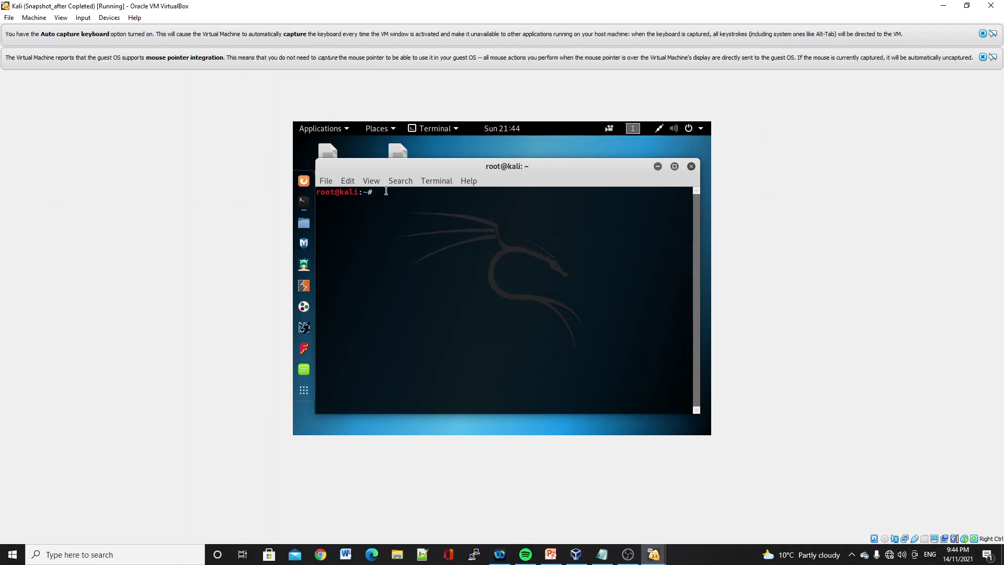
- From ~/Desktop, open login.txt in gedit to review the username list, then close it
type("cd Desktop")
key("Return")
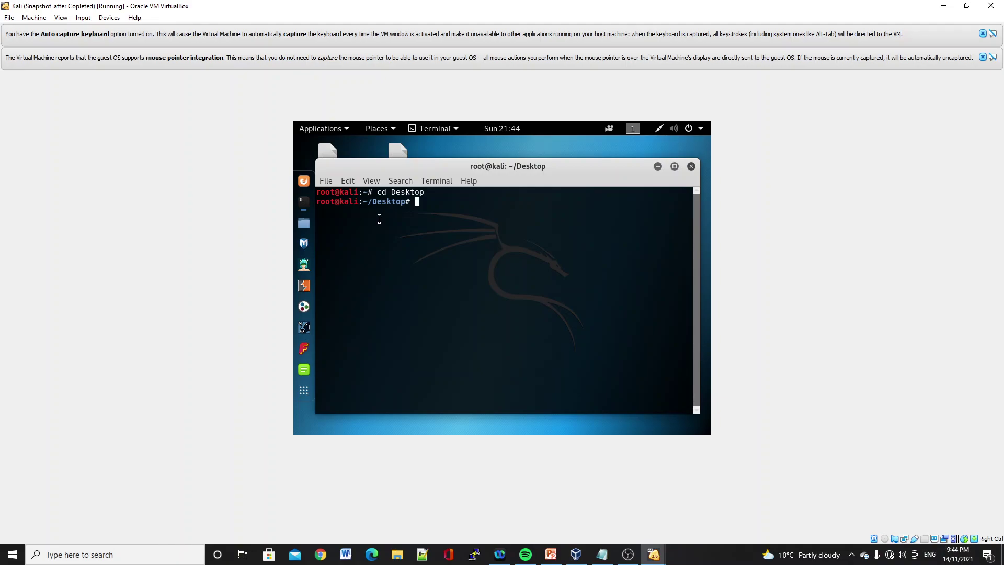
type("gedit login.txt")
key("Return")
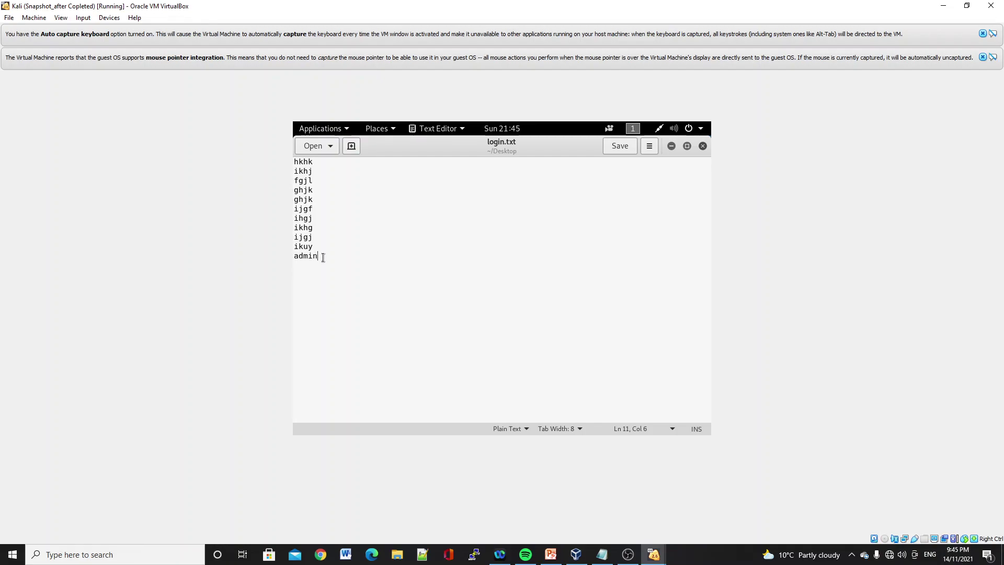
left_click(704, 148)
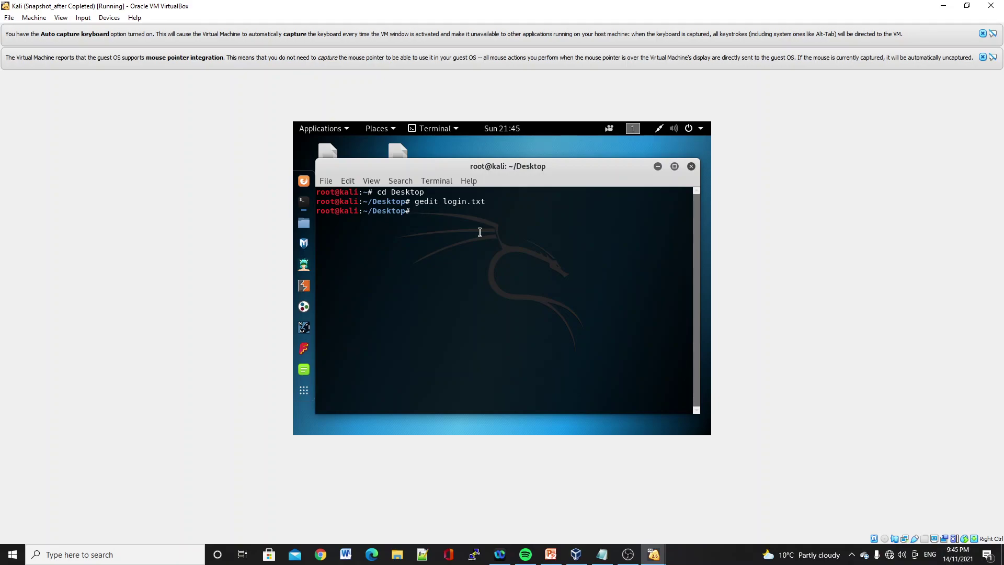
- Open password.txt in gedit, close it, then return the shell to home with cd
type("gedit password.txt")
key("Return")
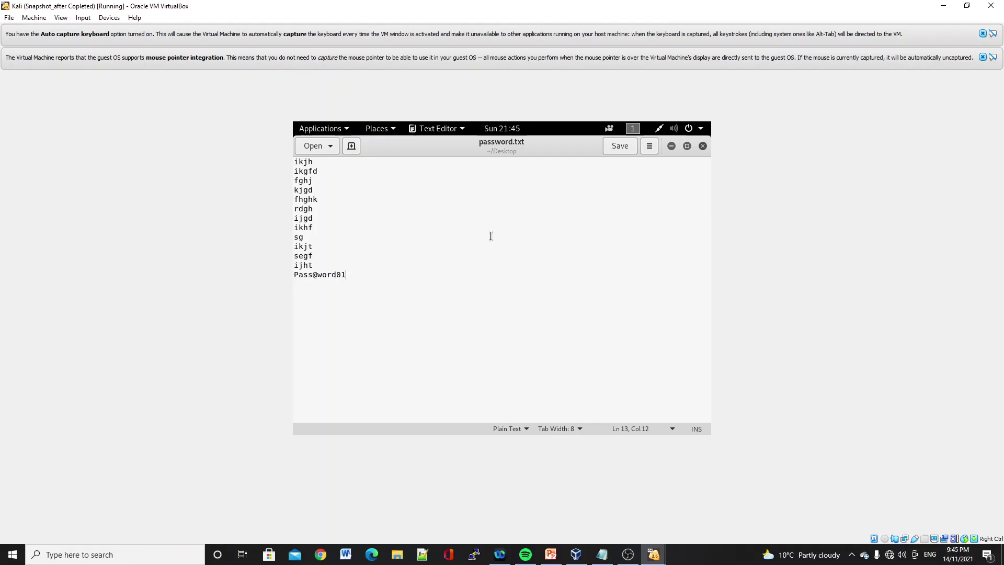
left_click(703, 147)
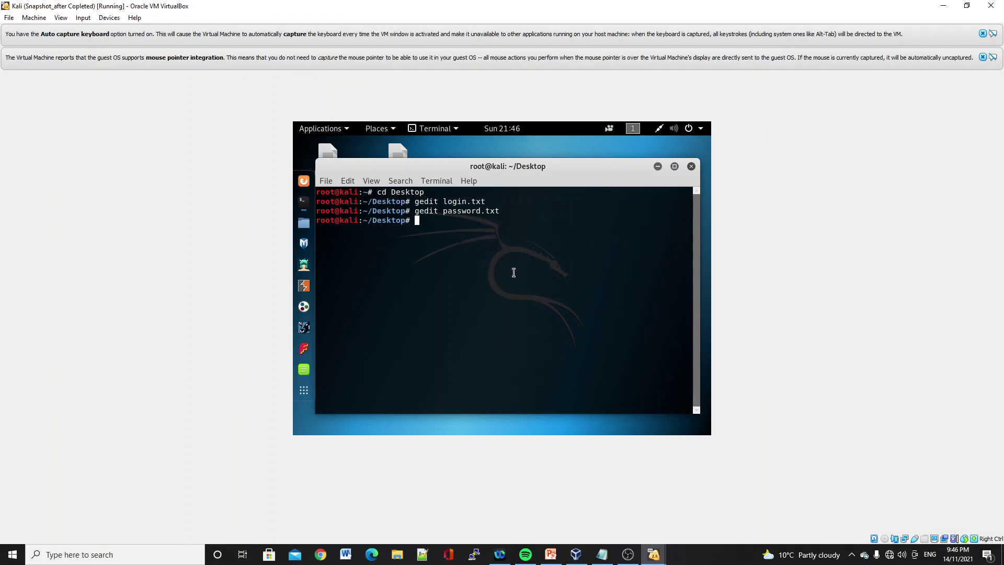
type("cd")
key("Return")
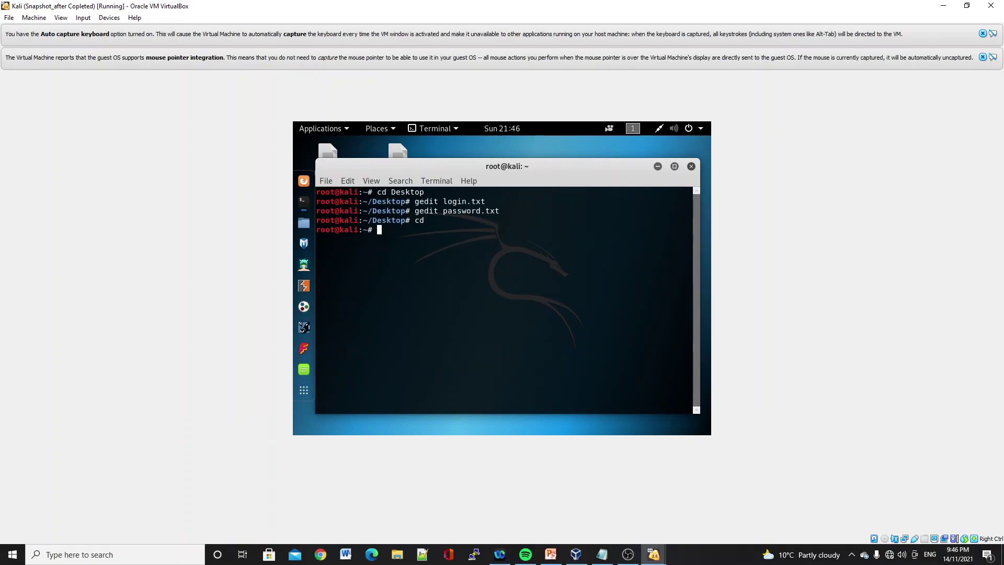
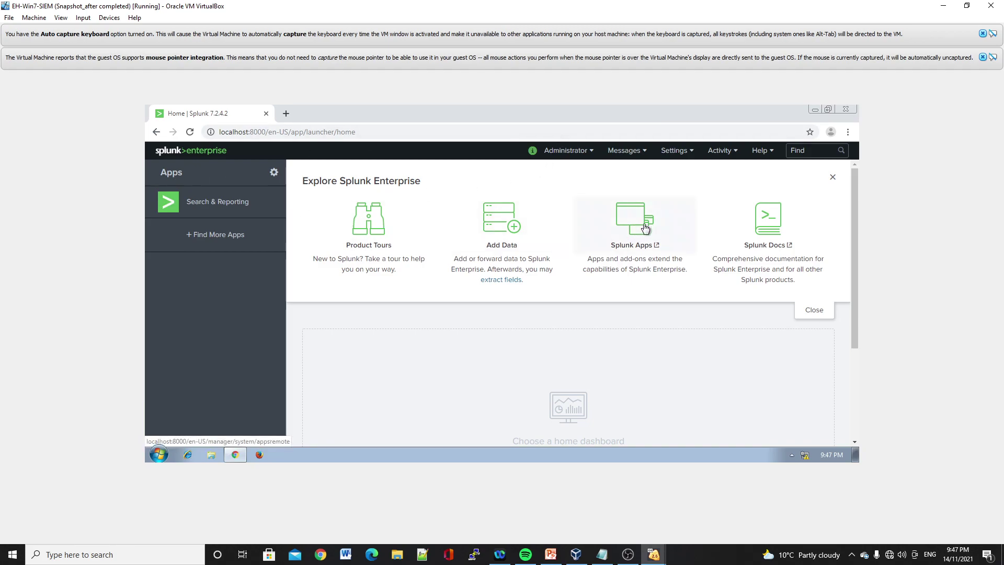
- Open Search & Reporting and show the Data Summary of hosts Logger-SIEM and Target-Win7
left_click(220, 211)
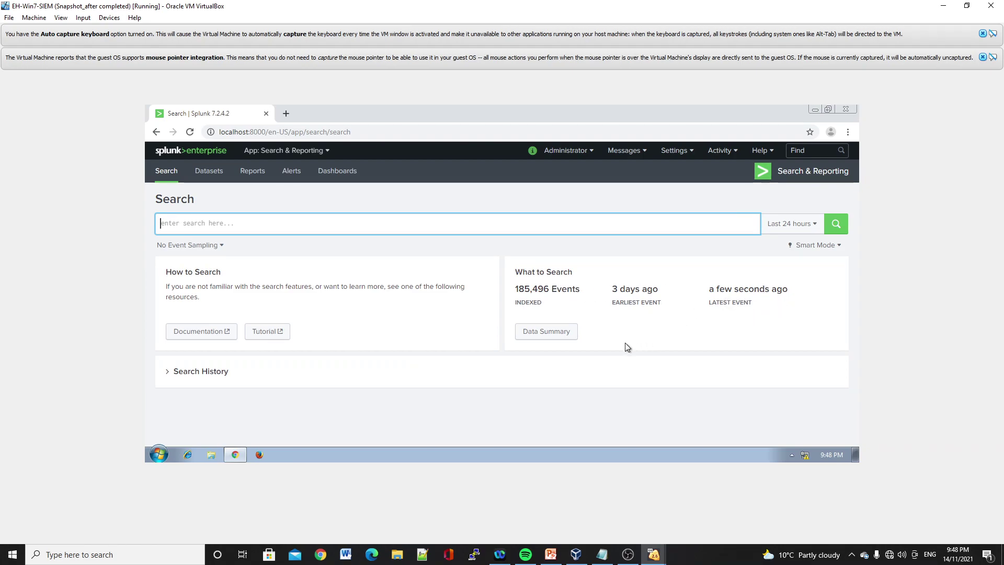
left_click(549, 333)
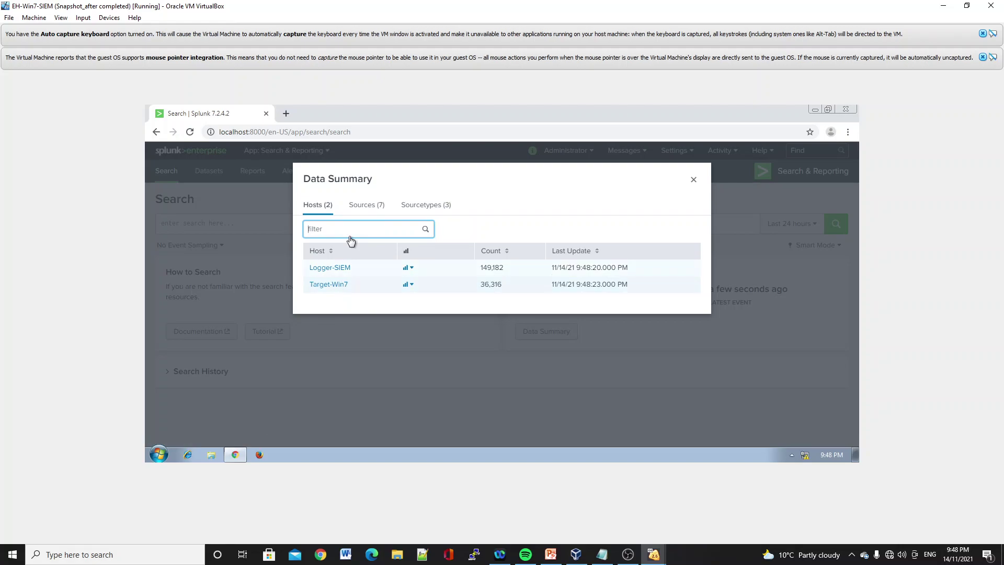
- Search the Perfmon:CPU Load source, reviewing its 254 events from the last 24 hours
left_click(376, 211)
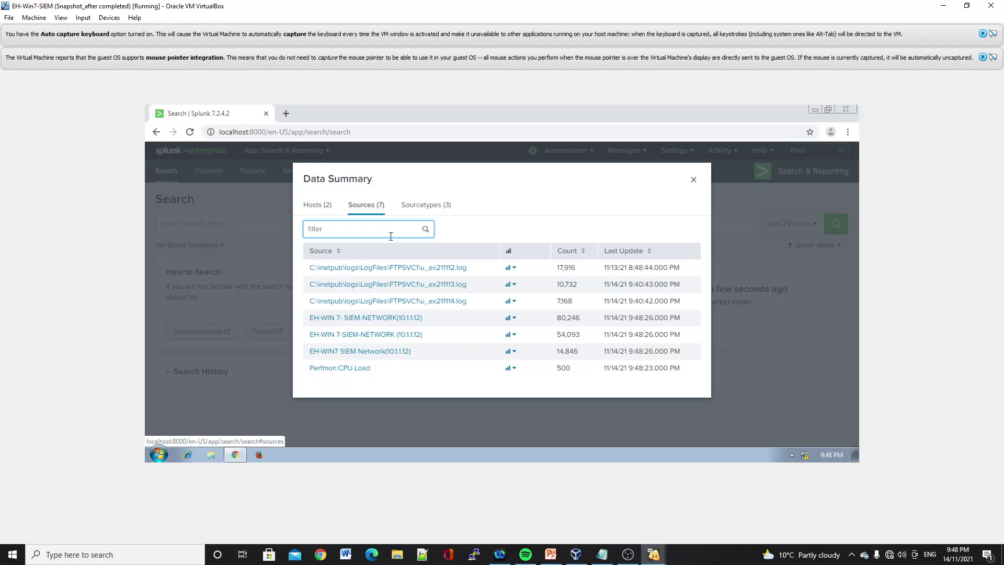
left_click(360, 372)
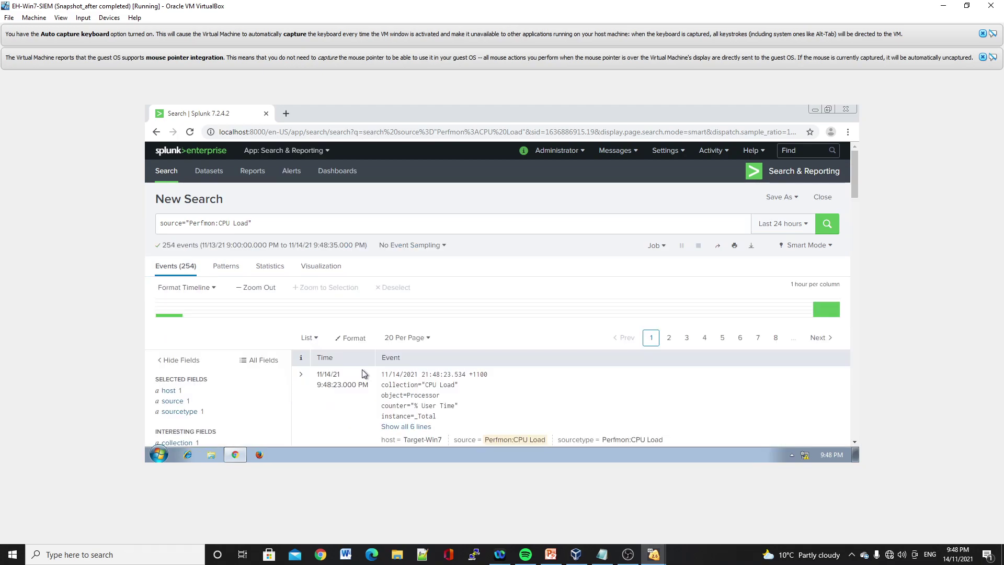
scroll(453, 349, "down", 2)
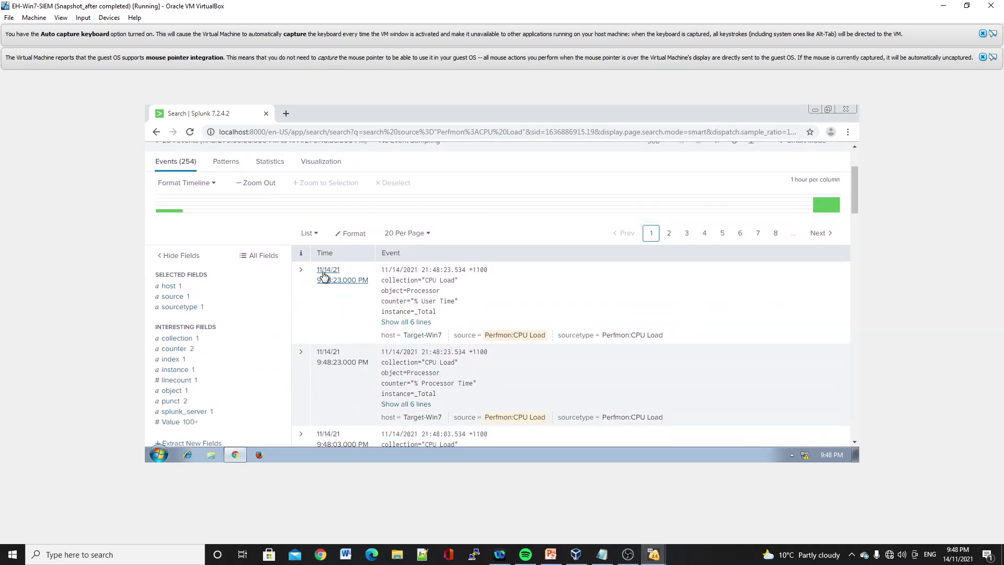
left_click(955, 555)
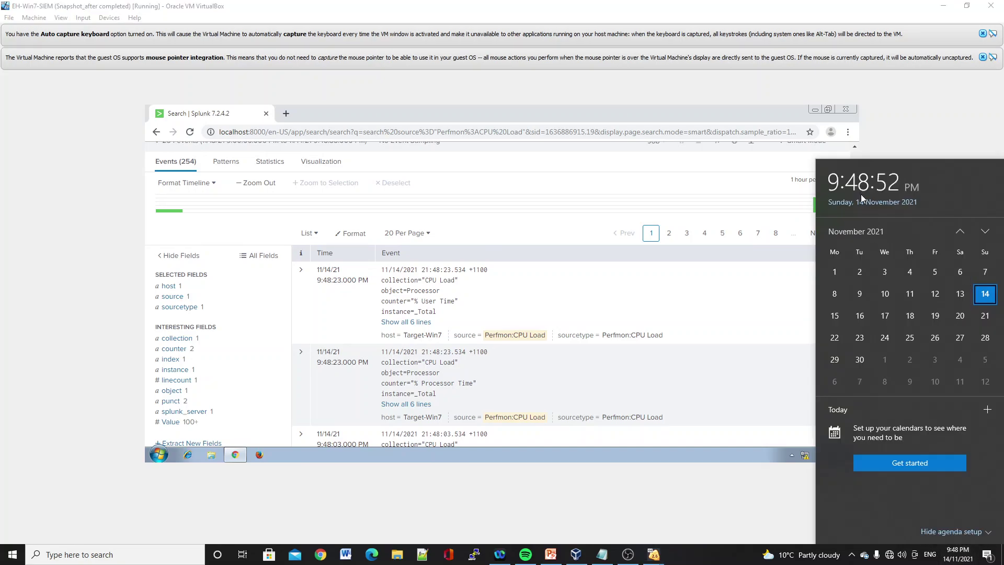
left_click(927, 140)
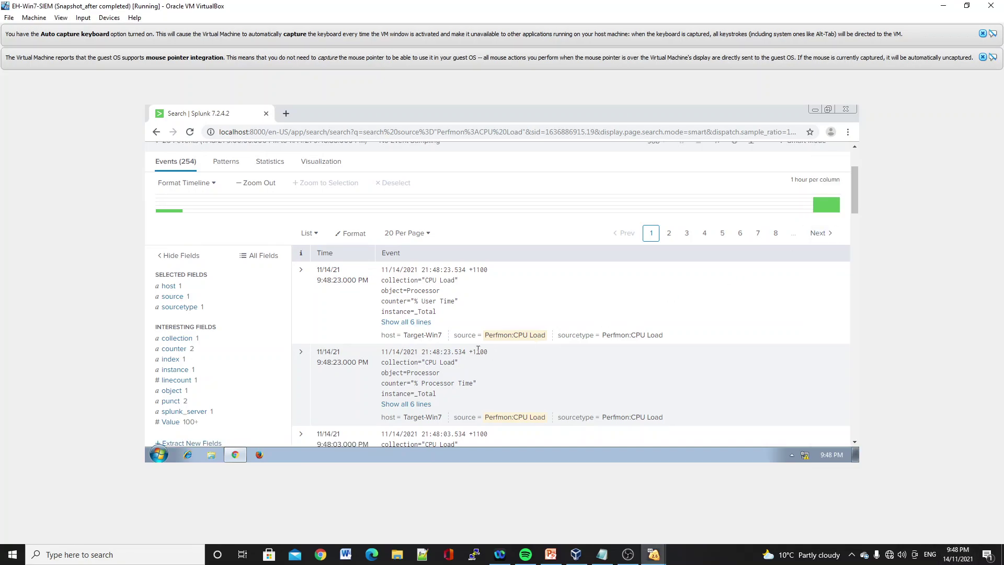
scroll(426, 344, "up", 3)
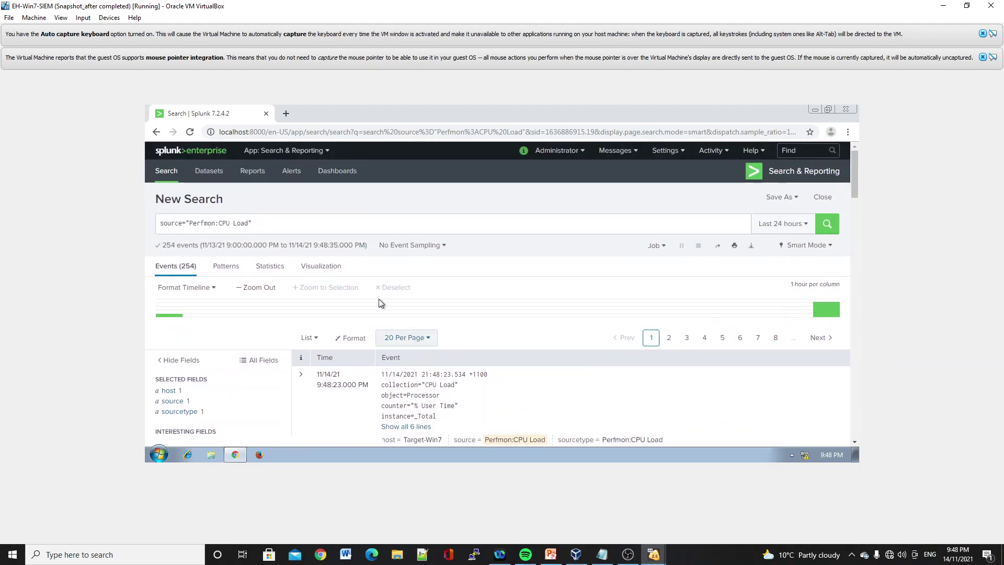
left_click(309, 231)
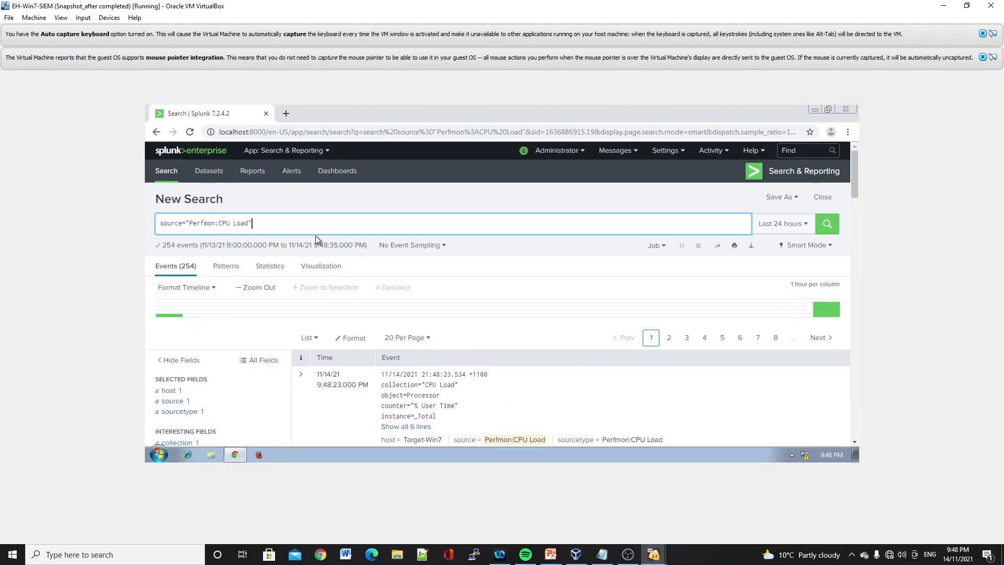
- Replace the query with '10.1.1.135 AND Pass' and run it, returning 3,363 events
key("BackSpace")
key("BackSpace")
key("BackSpace")
key("BackSpace")
key("BackSpace")
key("BackSpace")
key("BackSpace")
key("BackSpace")
key("BackSpace")
key("BackSpace")
key("BackSpace")
key("BackSpace")
key("BackSpace")
key("BackSpace")
key("BackSpace")
key("BackSpace")
key("BackSpace")
key("BackSpace")
key("BackSpace")
key("BackSpace")
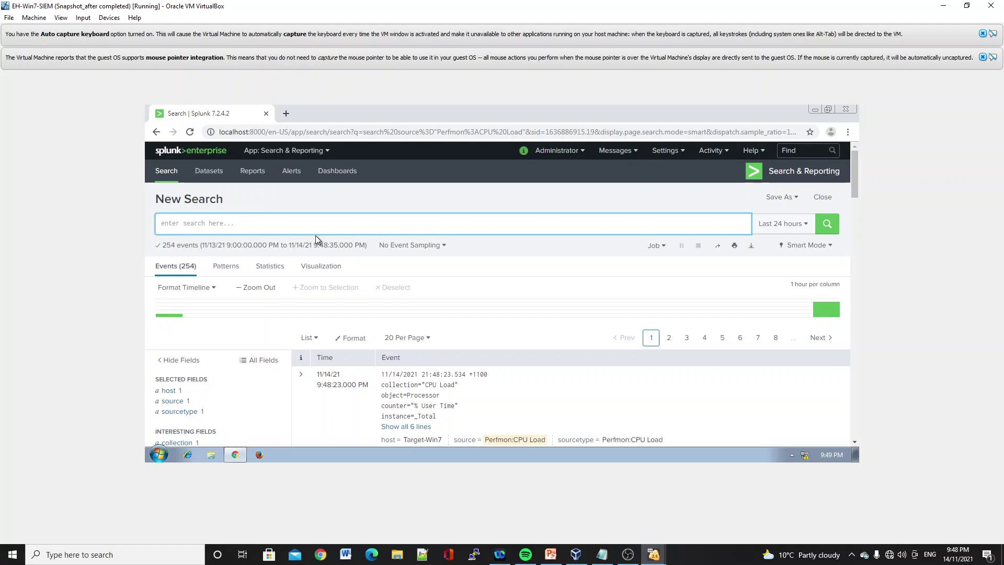
type("pass")
key("BackSpace")
key("BackSpace")
key("BackSpace")
type("10.1.")
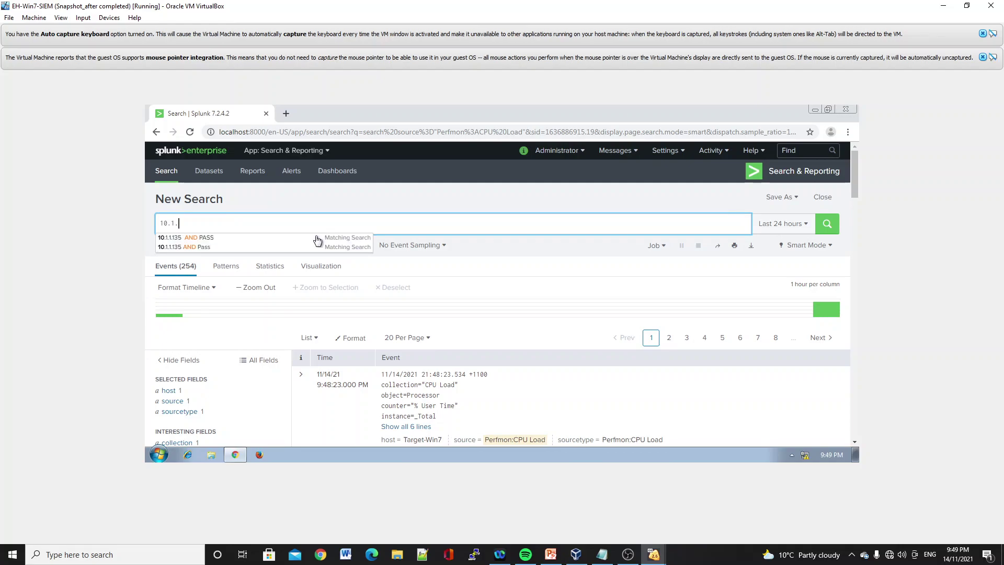
type("1.1")
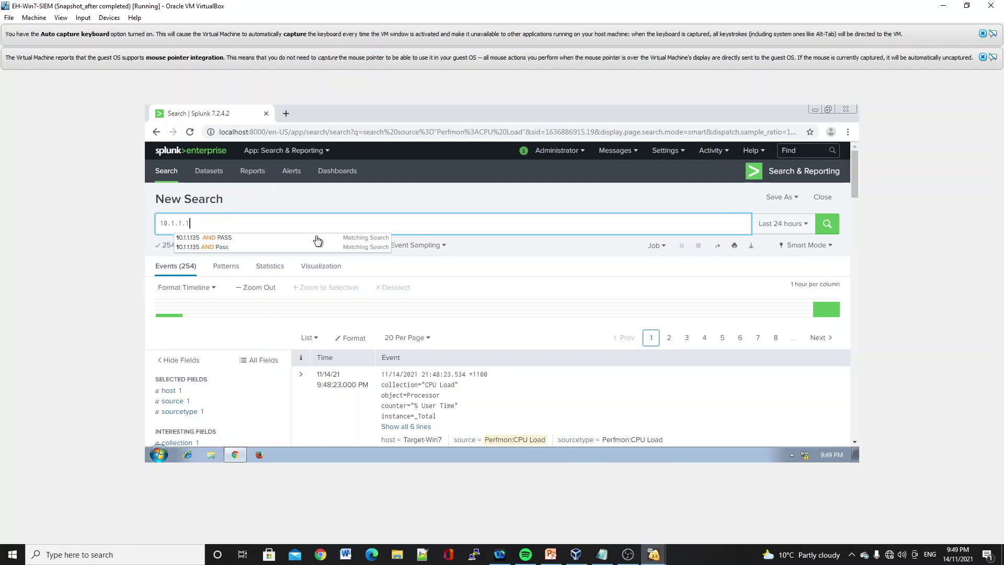
type("35 ")
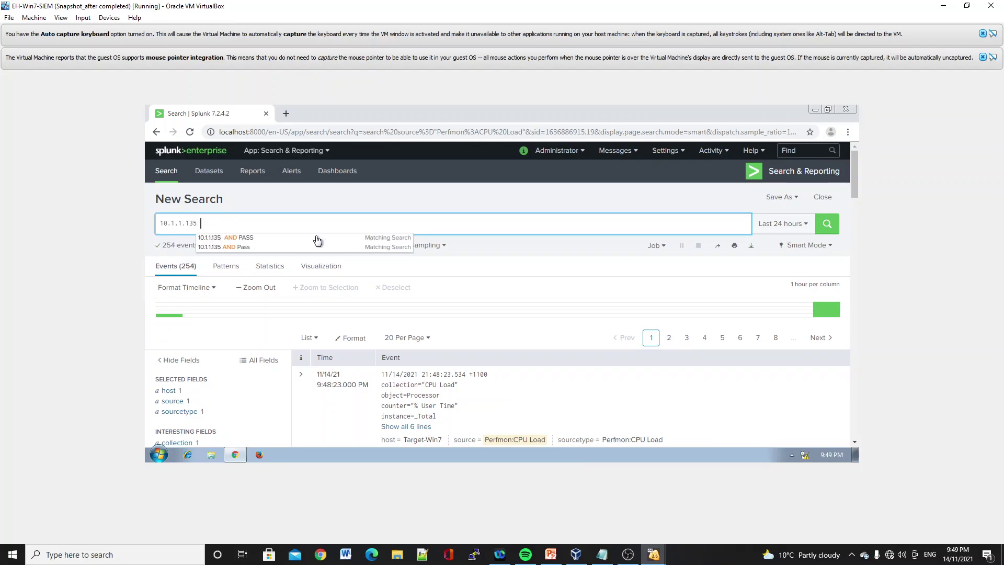
type("AND")
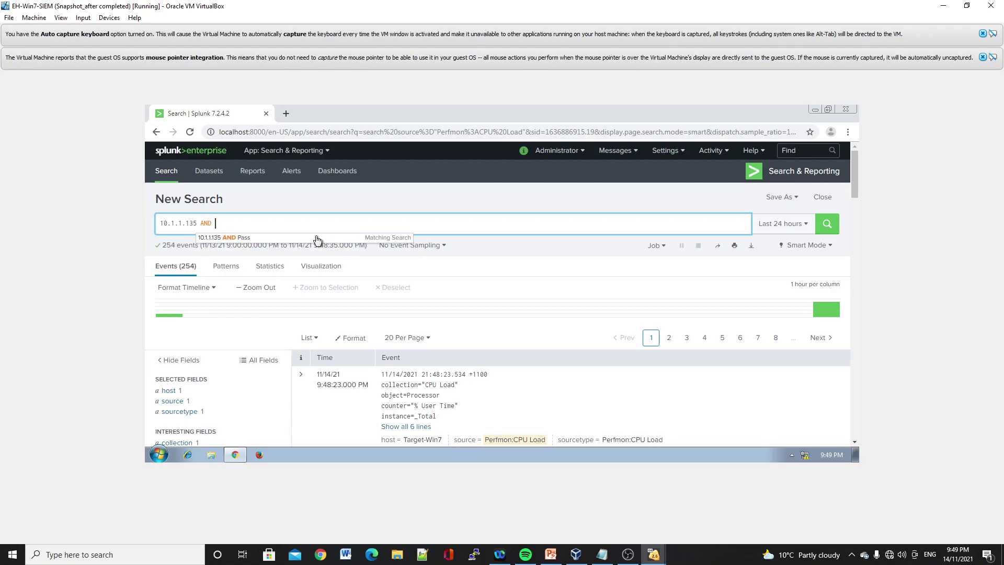
type(" Pass")
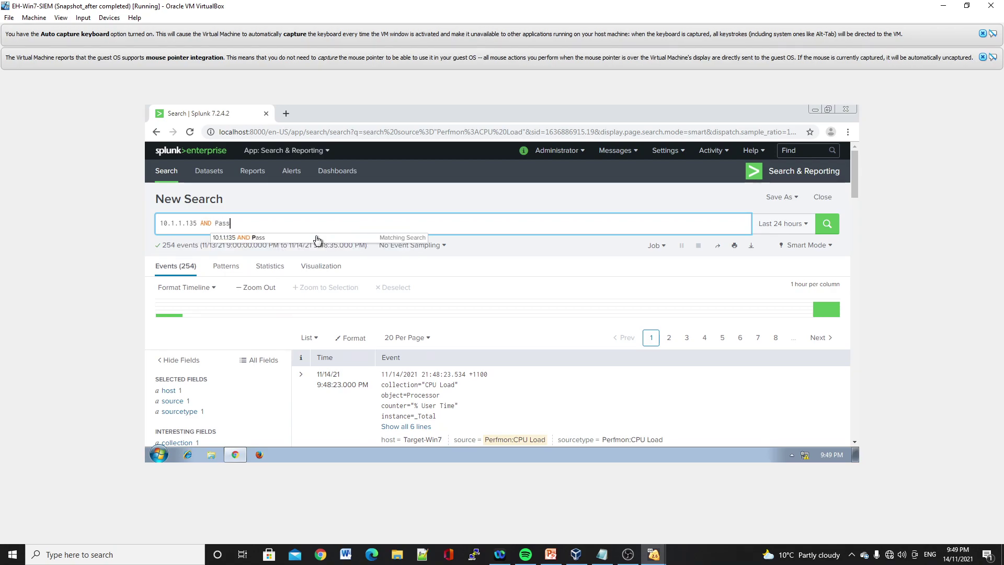
key("Return")
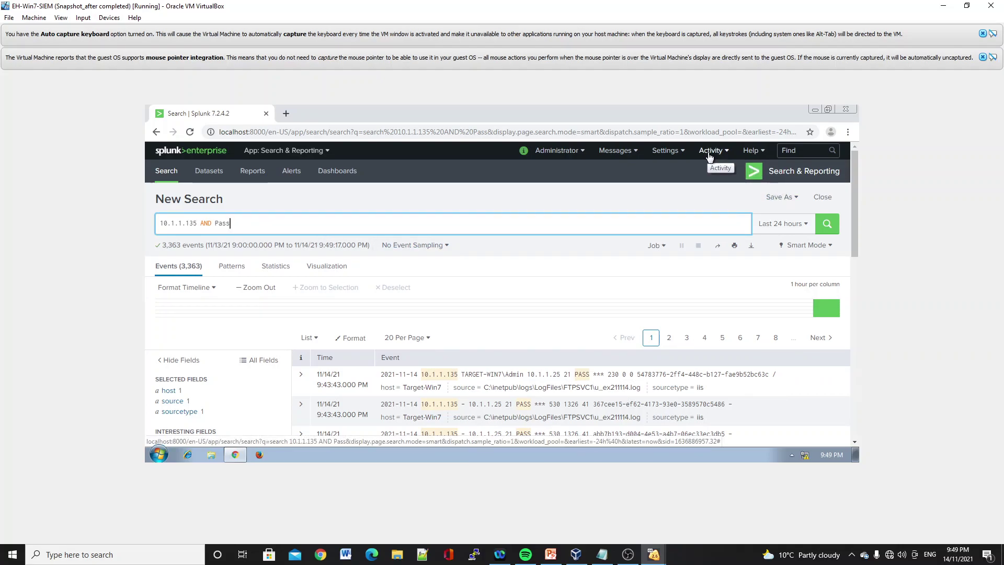
- Save the search as a real-time alert titled 'Brute-Force Attack', shared in the app
left_click(770, 204)
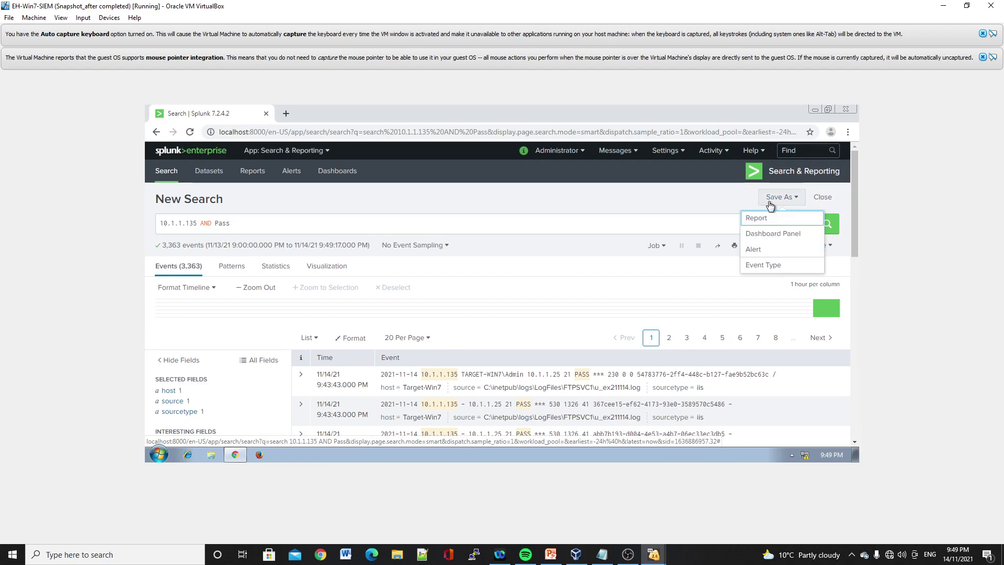
left_click(769, 251)
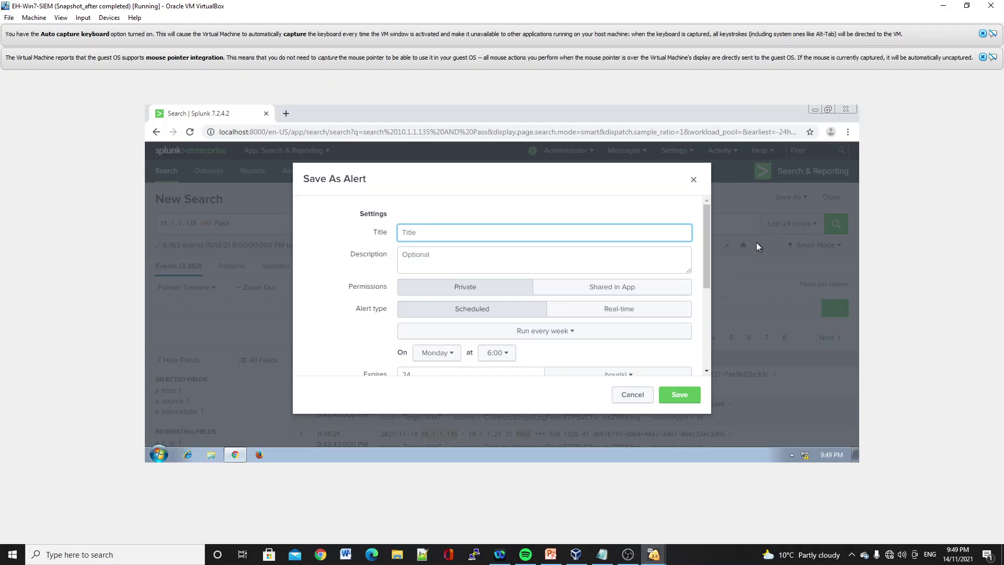
type("B")
left_click(627, 289)
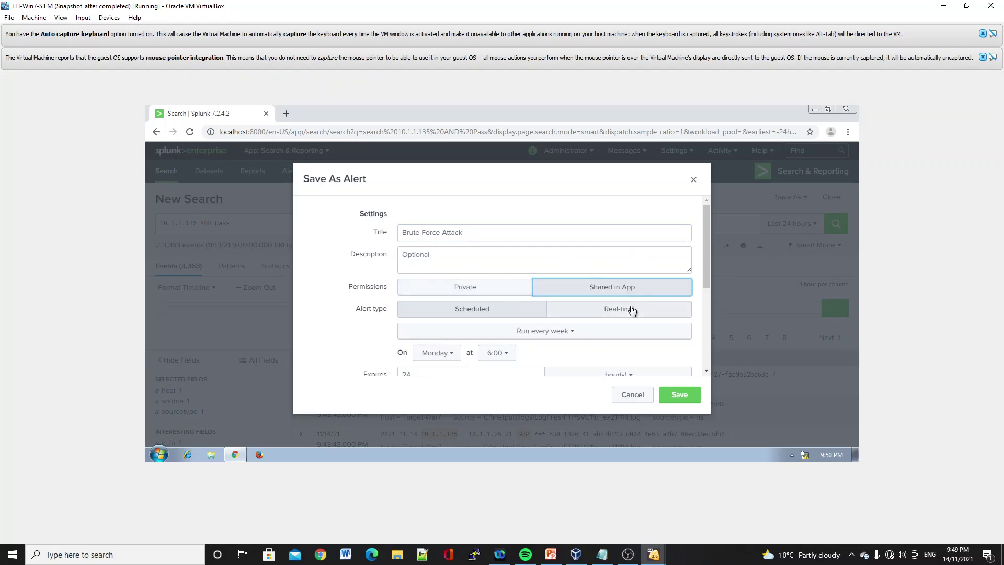
left_click(630, 308)
- Trigger the alert when Number of Results exceeds 5 in 1 minute, with throttling enabled
scroll(630, 308, "down", 1)
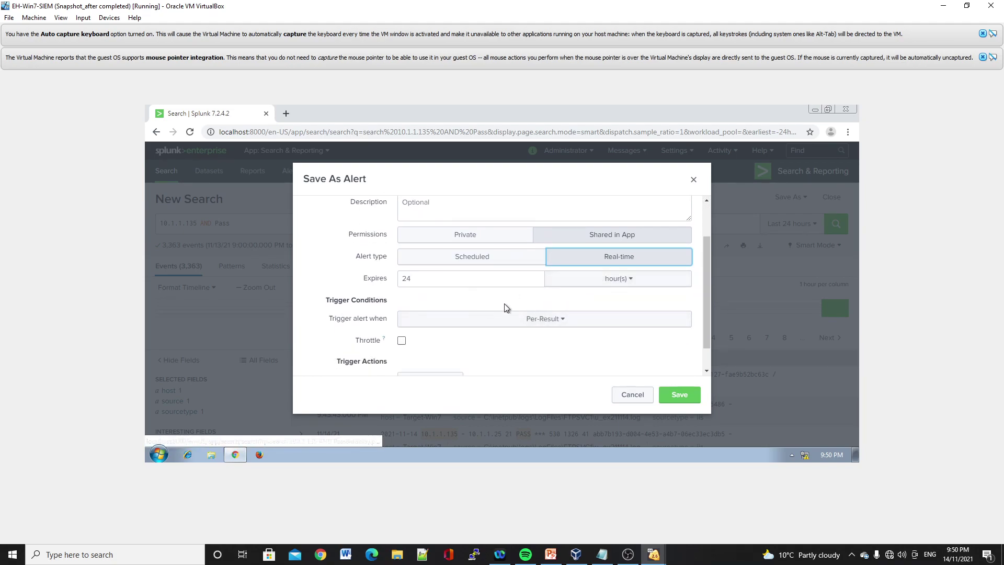
left_click(560, 327)
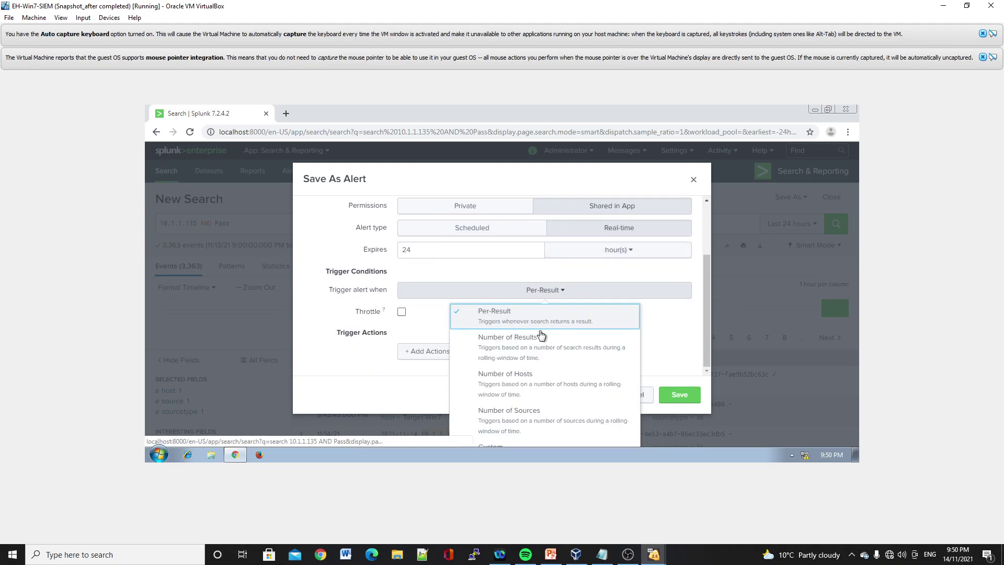
left_click(518, 342)
left_click(586, 312)
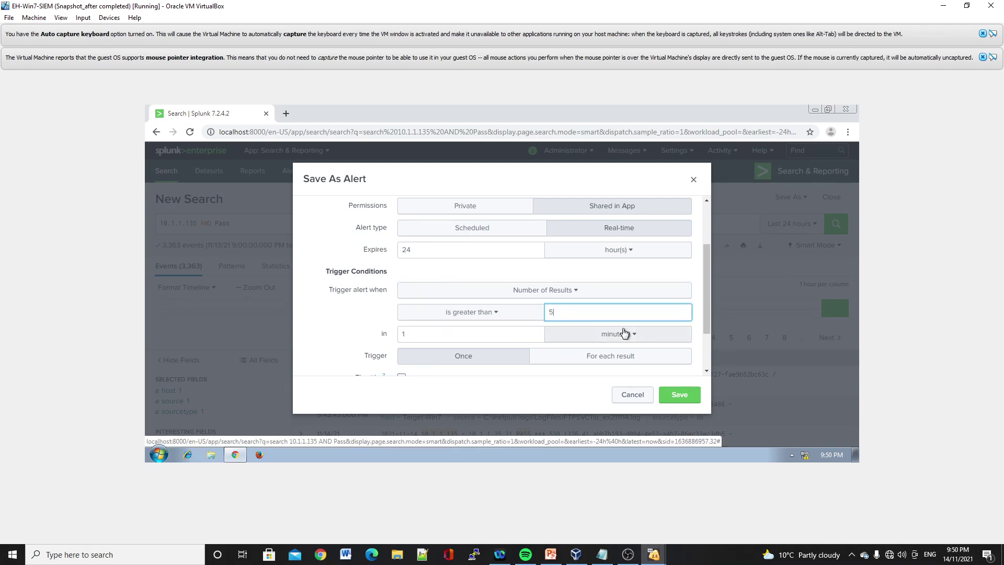
scroll(575, 333, "down", 2)
left_click(402, 312)
- Add a Triggered Alerts action with High severity, save the alert and view it
scroll(401, 327, "down", 1)
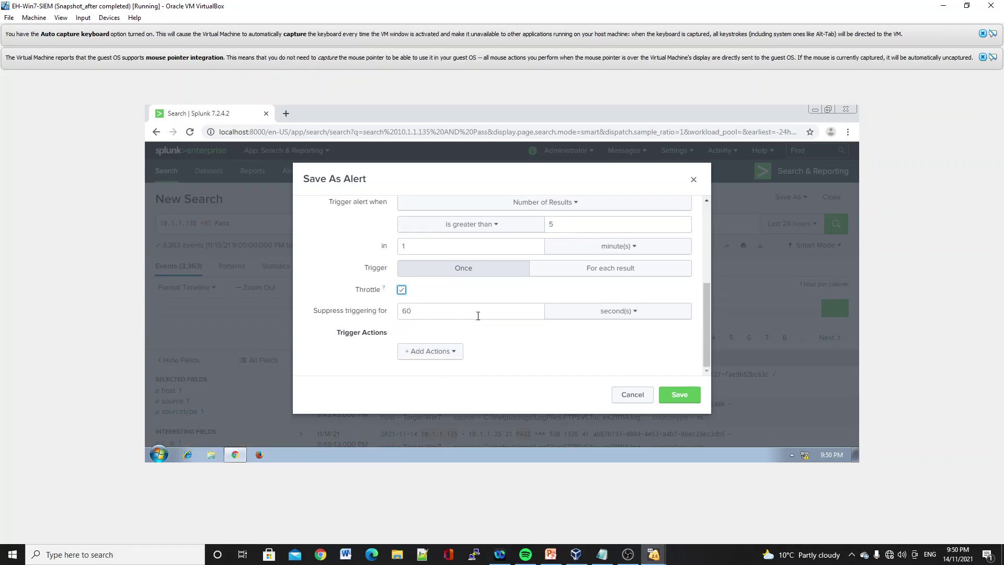
left_click(404, 352)
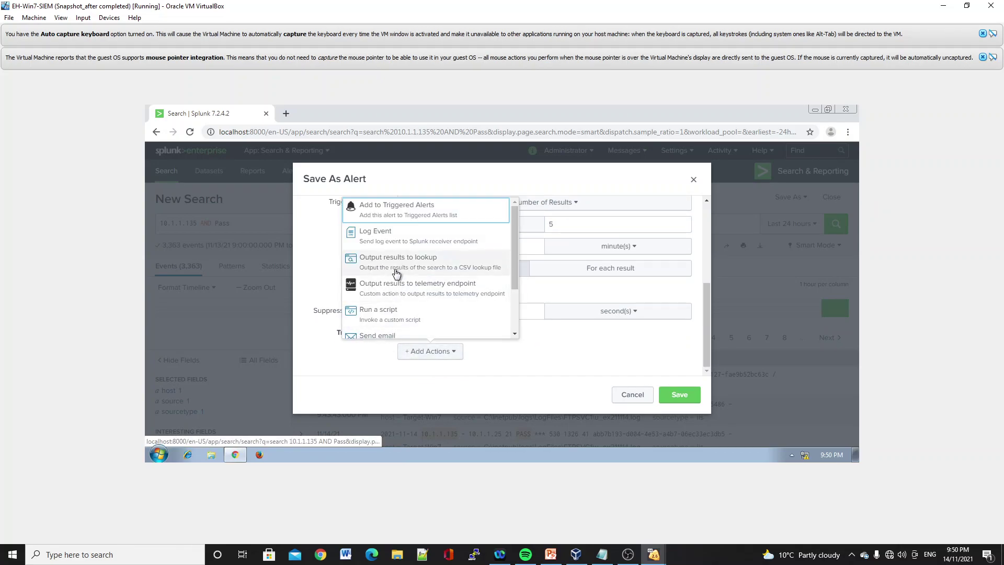
left_click(394, 210)
scroll(460, 303, "down", 2)
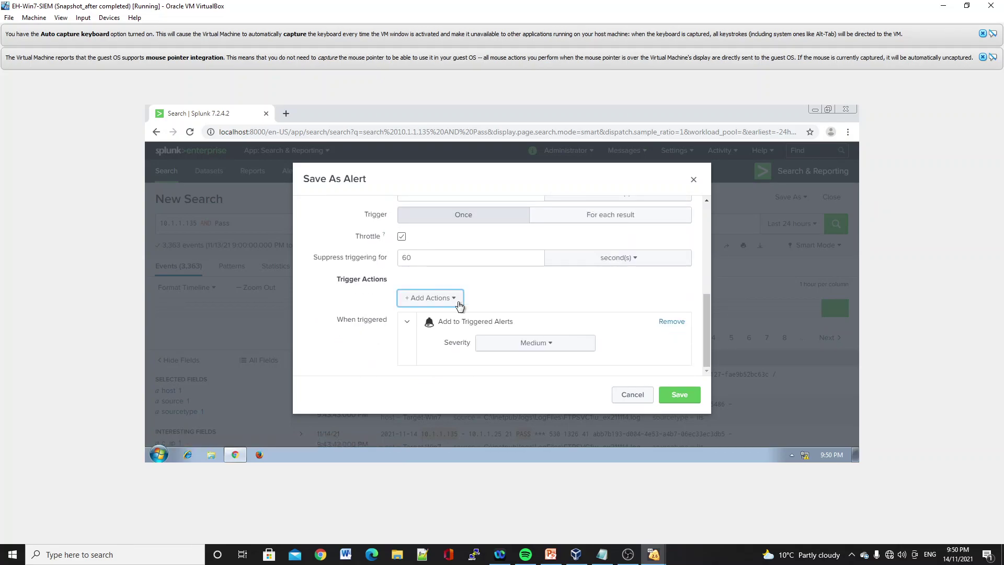
left_click(525, 350)
left_click(507, 412)
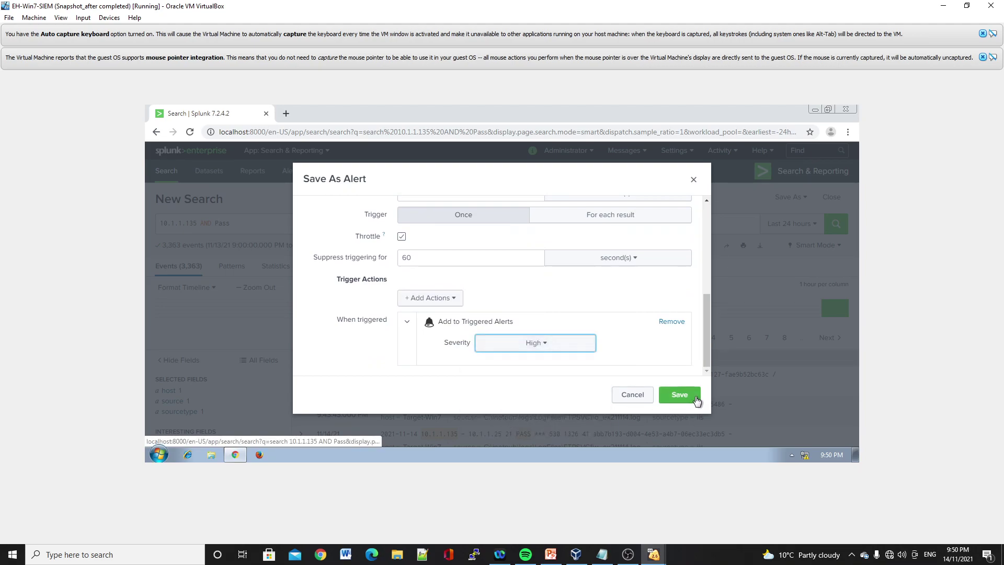
left_click(688, 400)
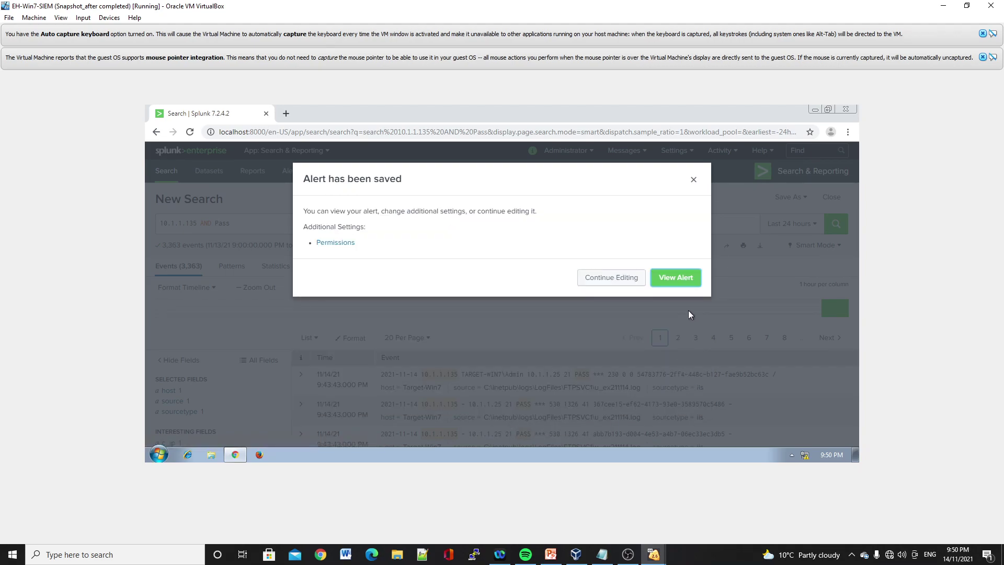
left_click(678, 277)
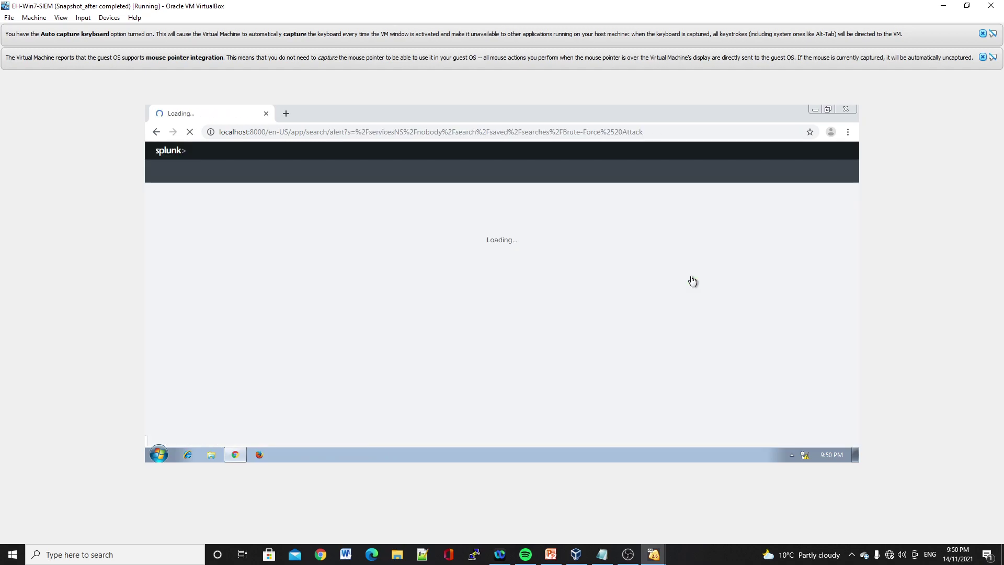
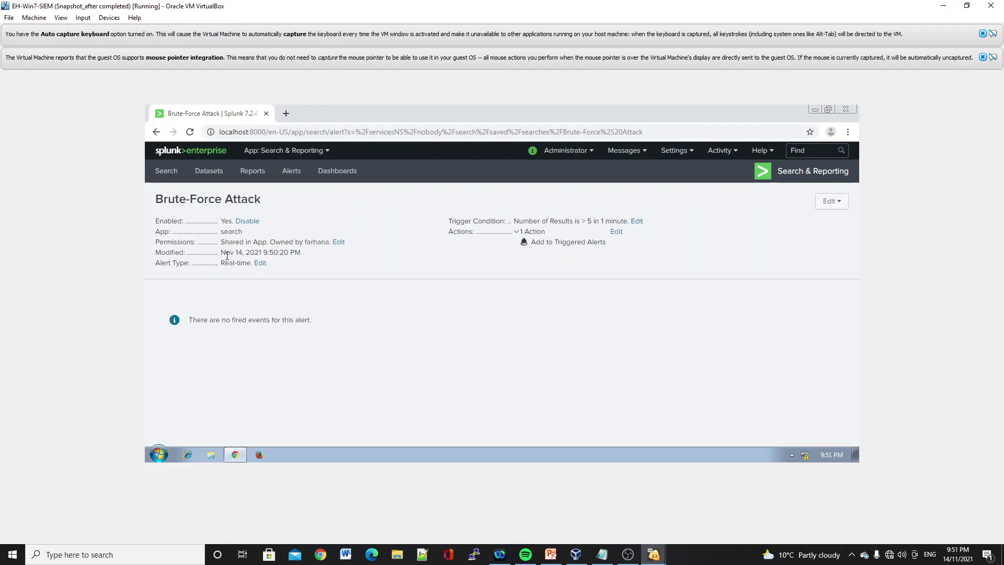
- Leave the Brute-Force Attack alert and go back to the Splunk home page
left_click(168, 156)
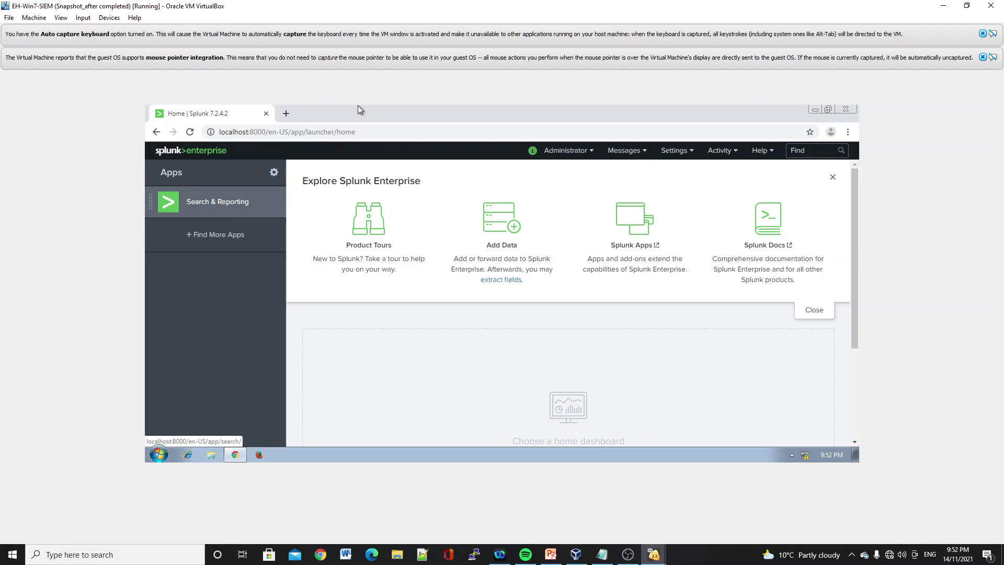
left_click(724, 152)
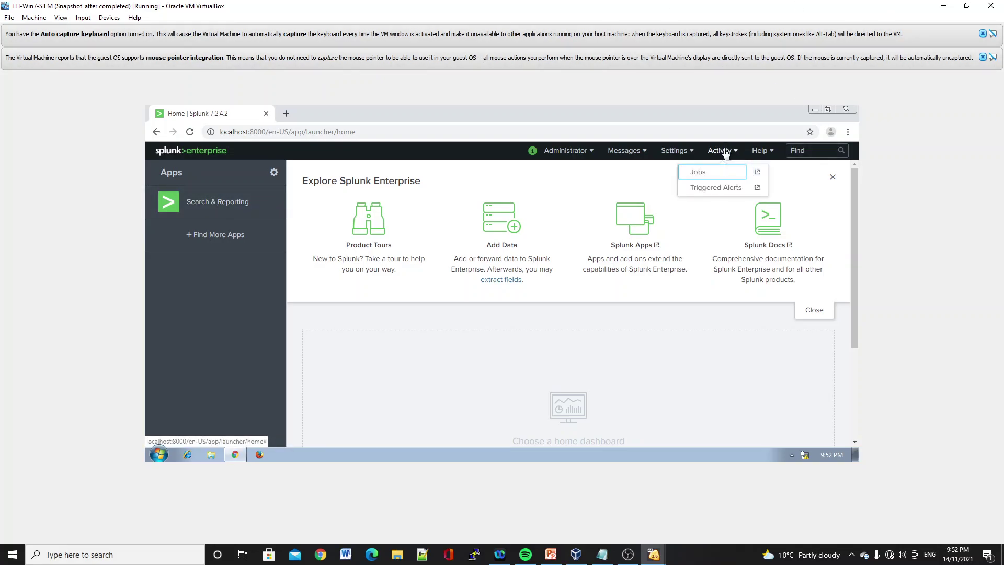
left_click(710, 195)
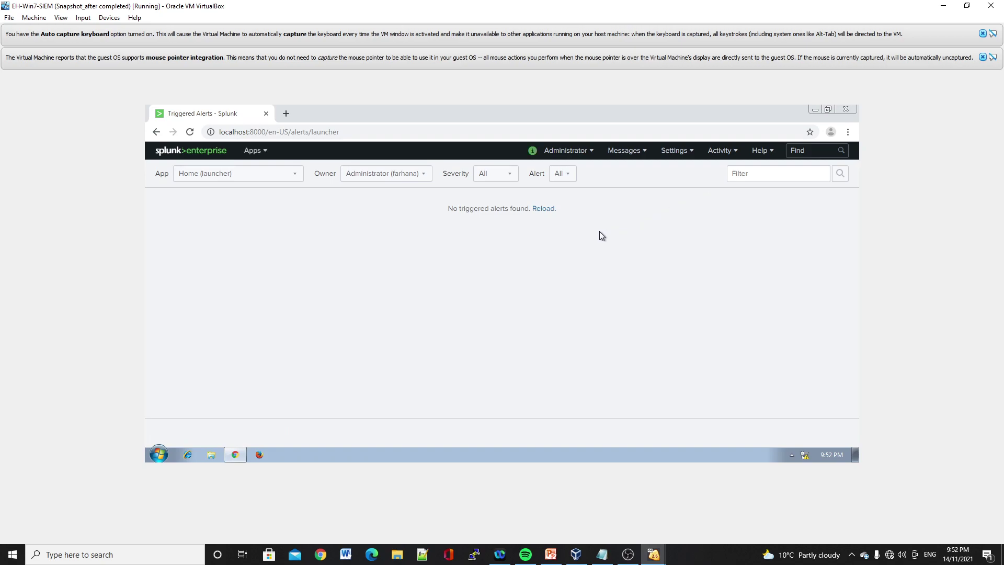
left_click(543, 209)
left_click(543, 209)
left_click(162, 151)
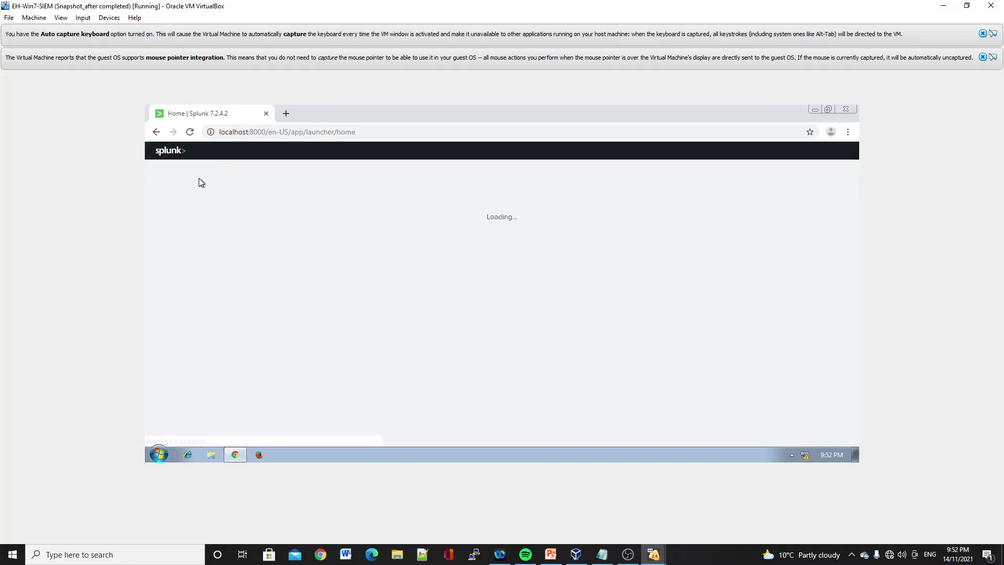
- Open Search & Reporting and show the Data Summary of indexed hosts
left_click(195, 206)
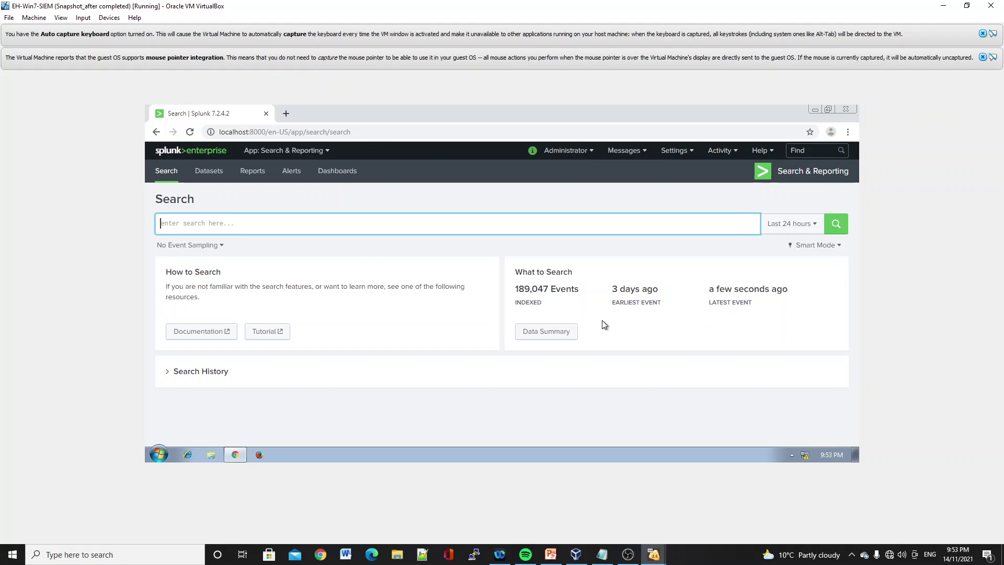
left_click(557, 332)
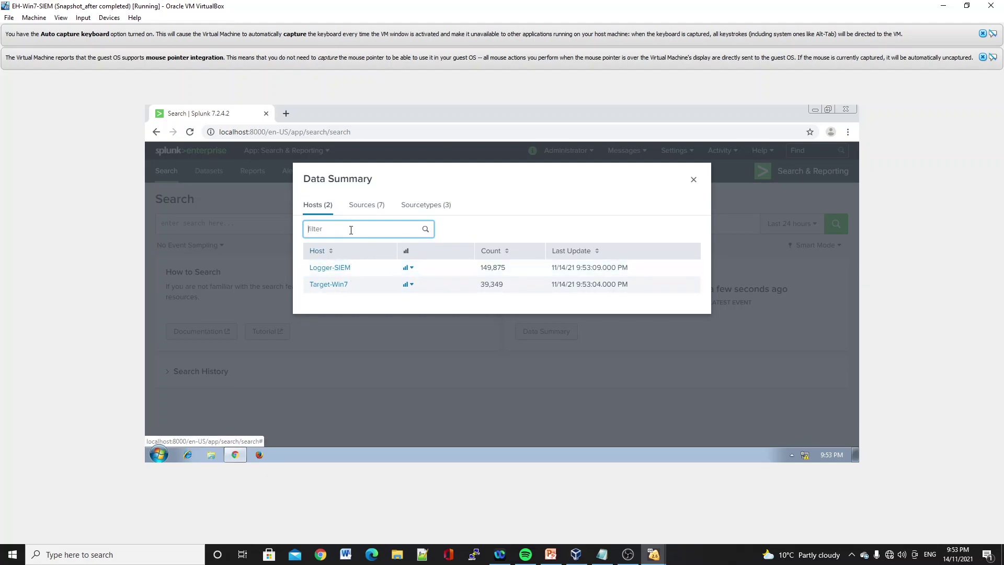
- Search all events from the Perfmon:CPU Load source via the Data Summary Sources list
left_click(372, 205)
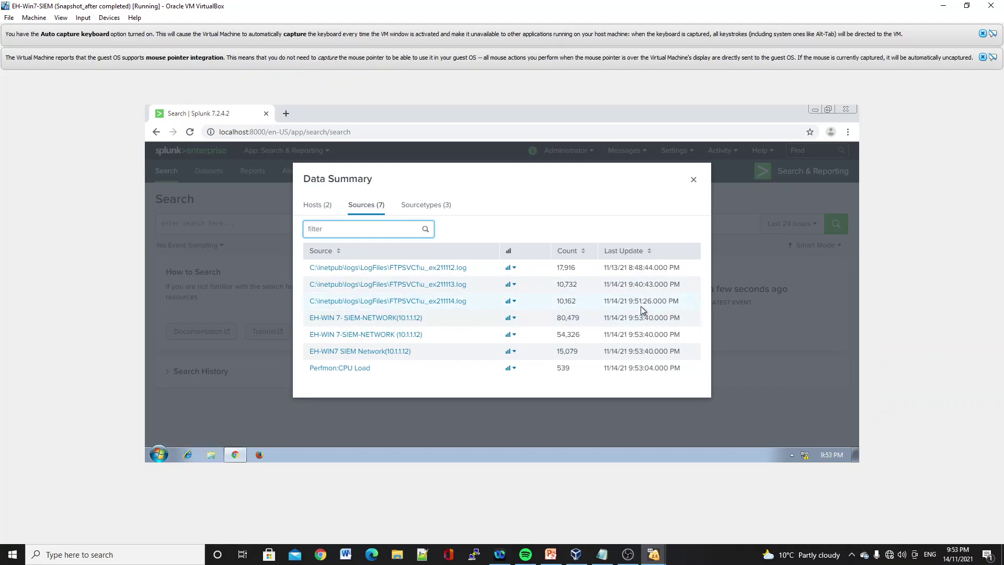
left_click(363, 369)
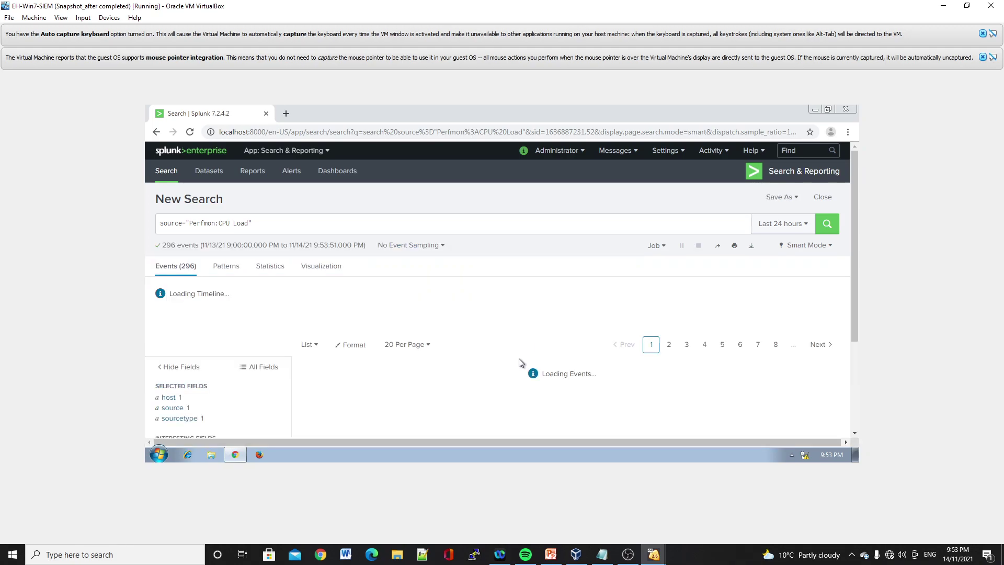
scroll(408, 324, "down", 4)
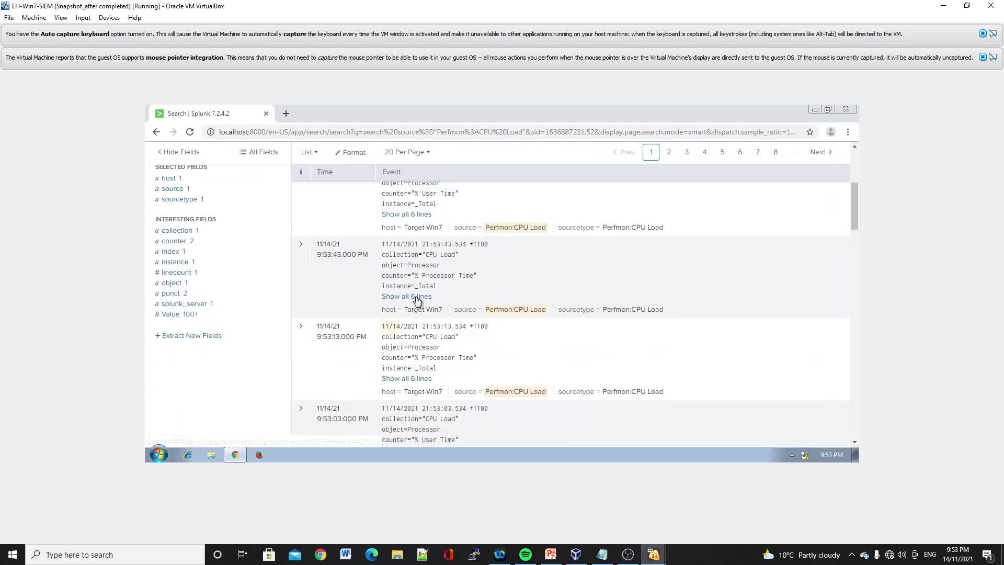
scroll(329, 282, "up", 2)
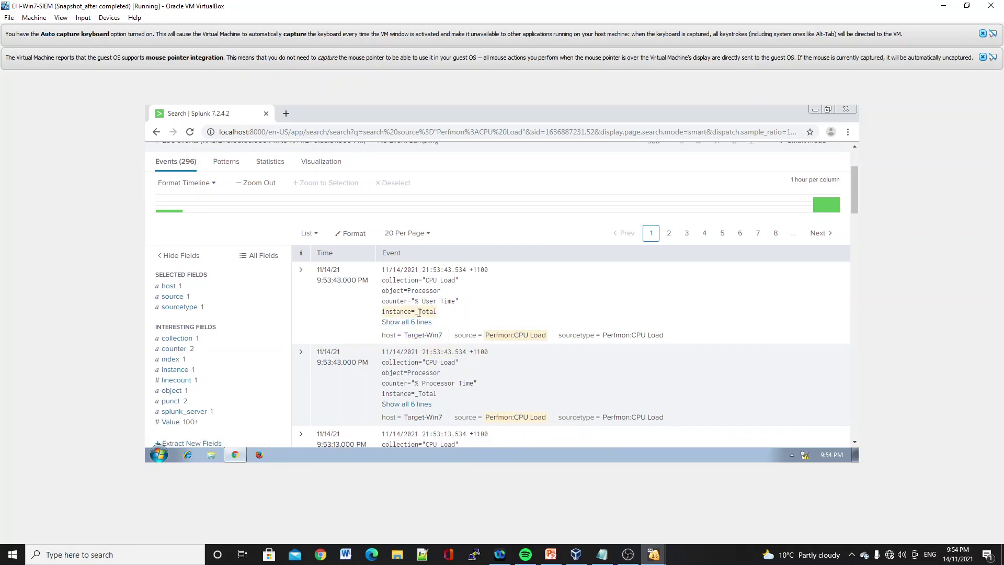
scroll(418, 312, "up", 3)
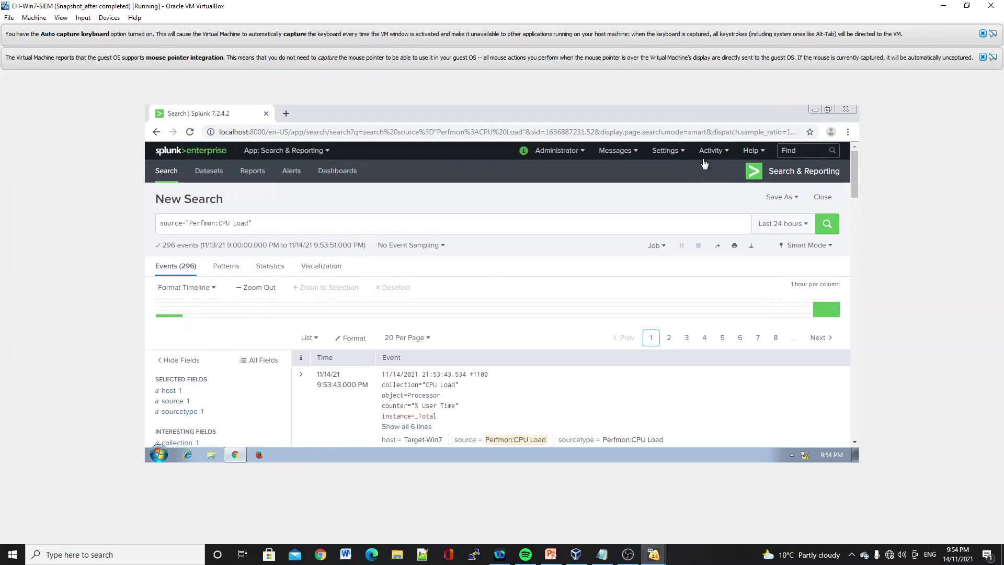
left_click(710, 150)
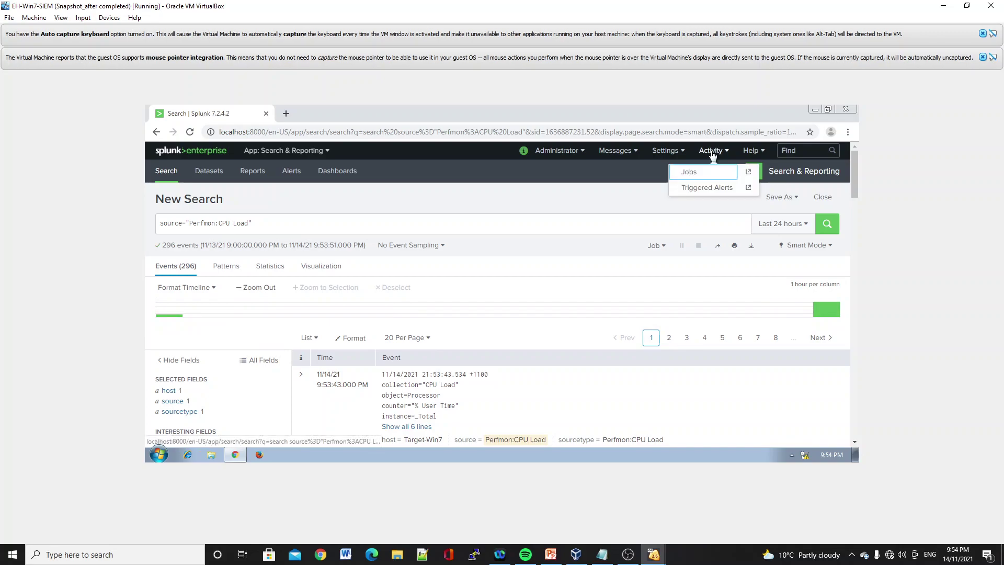
- Check the High-severity Brute-Force From 10.1.1.135 triggered alert, then return home
left_click(707, 188)
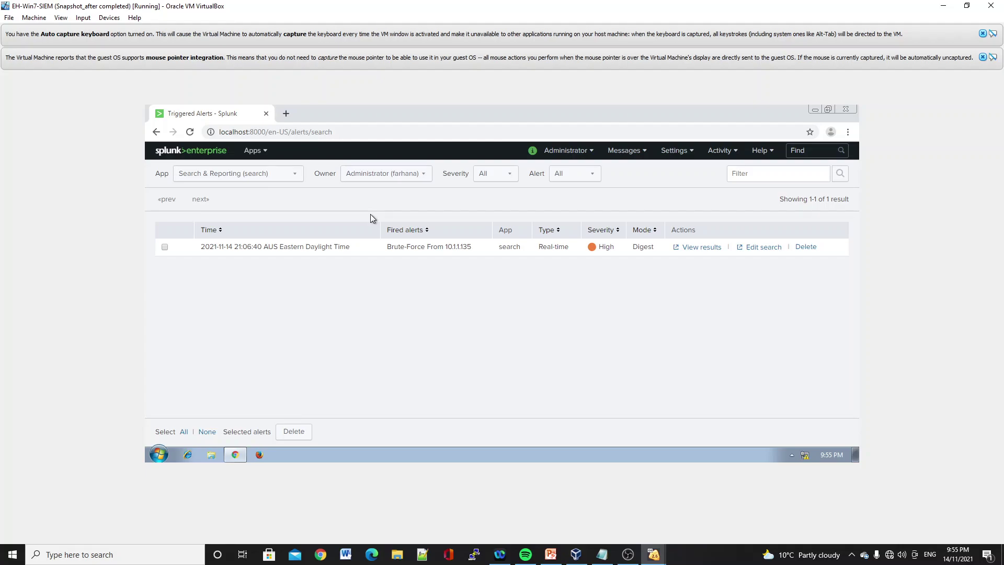
left_click(163, 160)
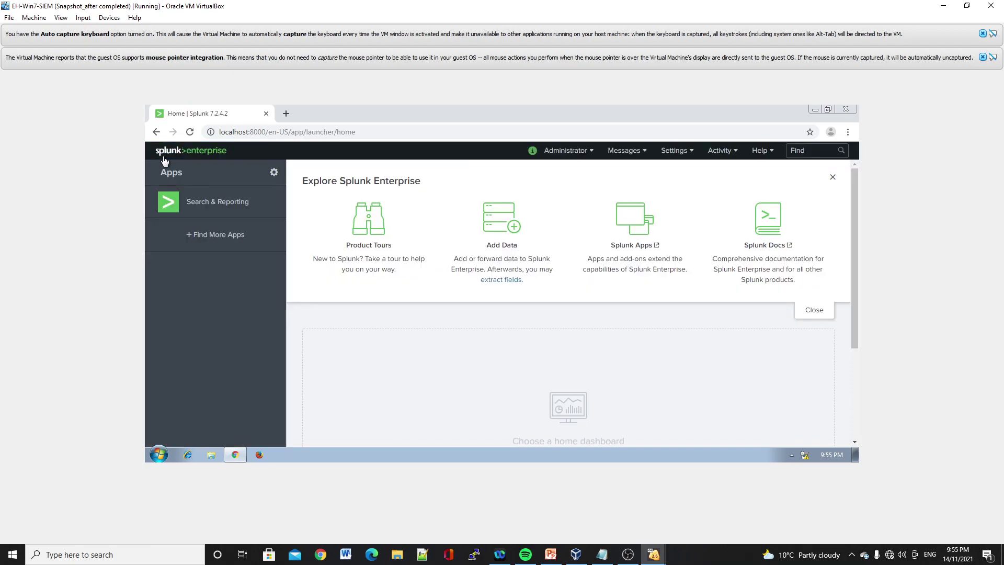
- Start Add Data > Monitor and select Local Windows network monitoring as the source
left_click(495, 229)
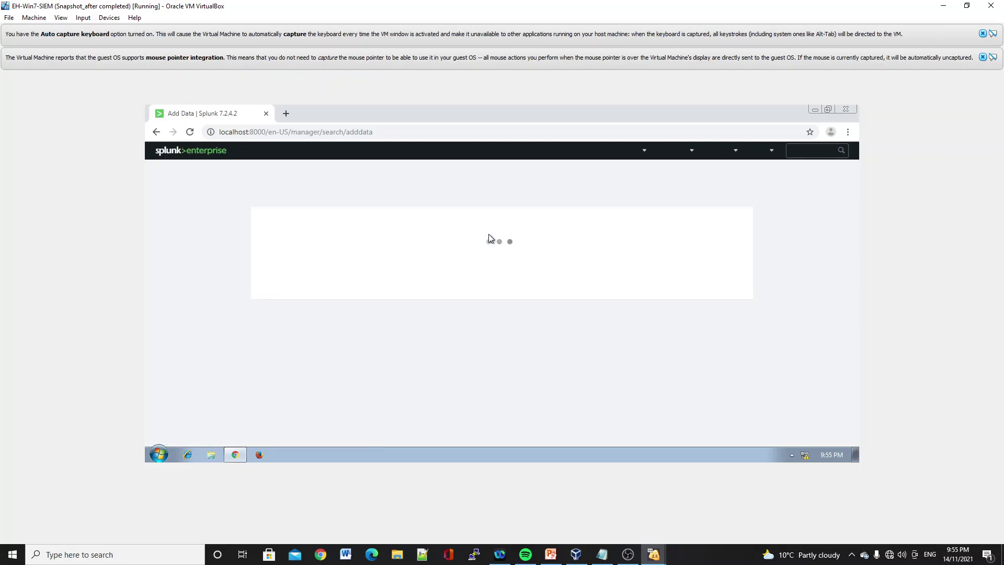
left_click(493, 328)
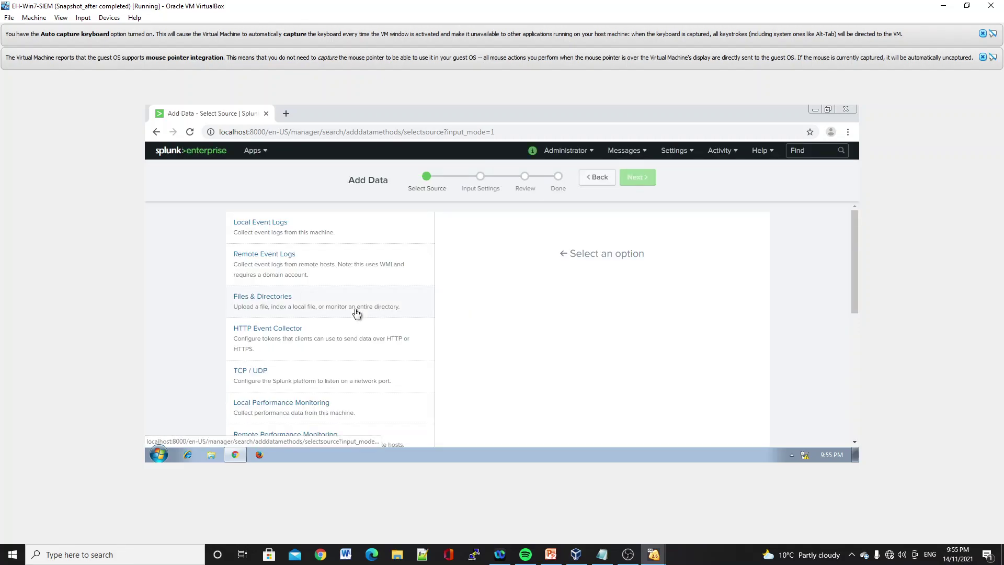
scroll(356, 313, "down", 5)
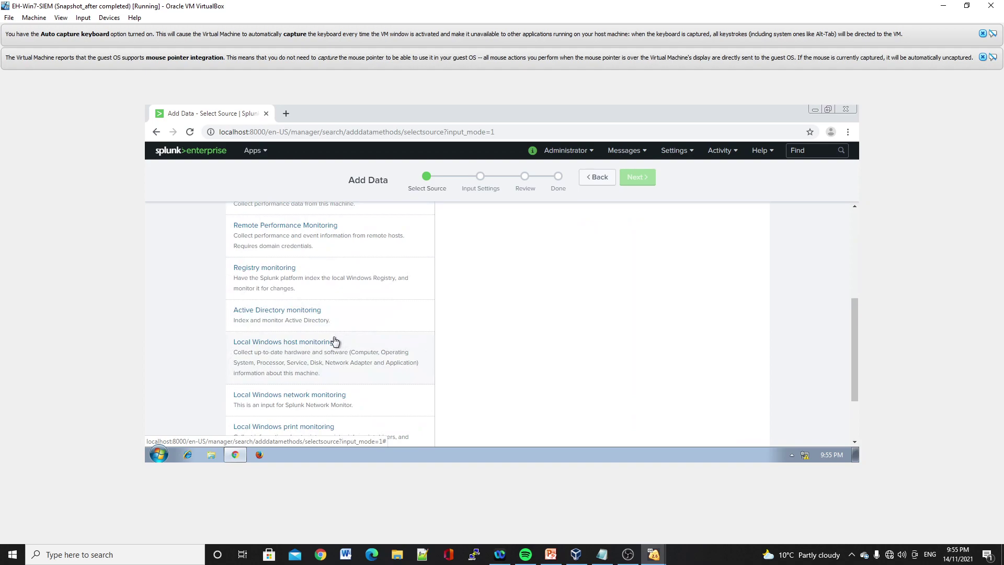
scroll(337, 342, "down", 2)
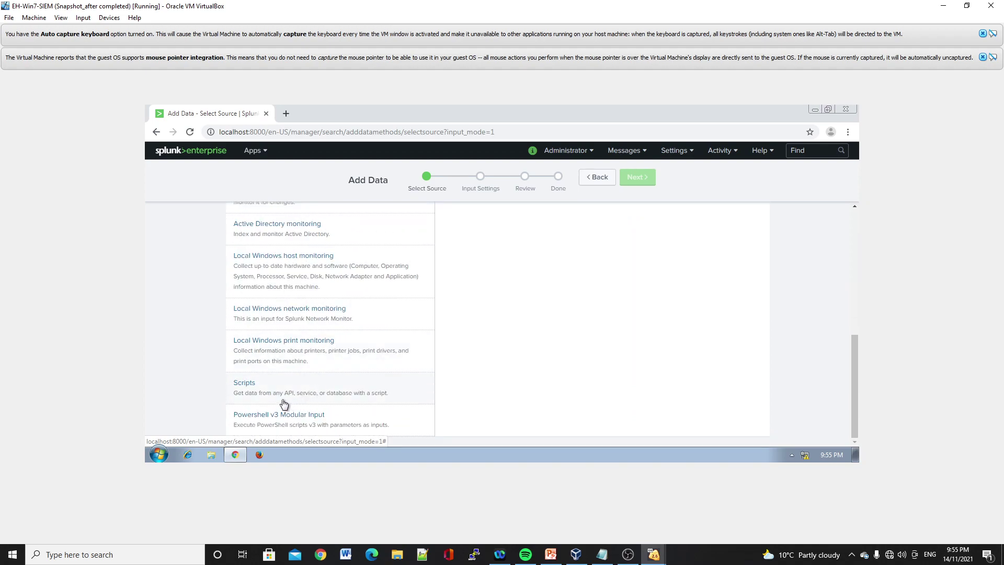
left_click(280, 324)
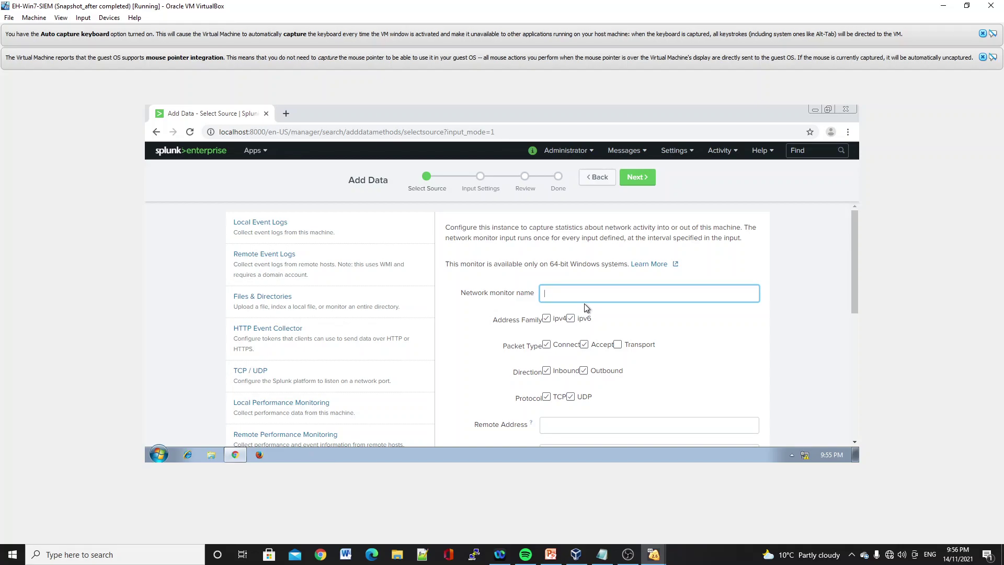
- Name the network monitor EH-WIN7-SIEM(10.1.1.12), keeping the default protocol options
type("E")
type("EM9(10.1.1.2")
scroll(571, 357, "down", 3)
scroll(570, 356, "down", 3)
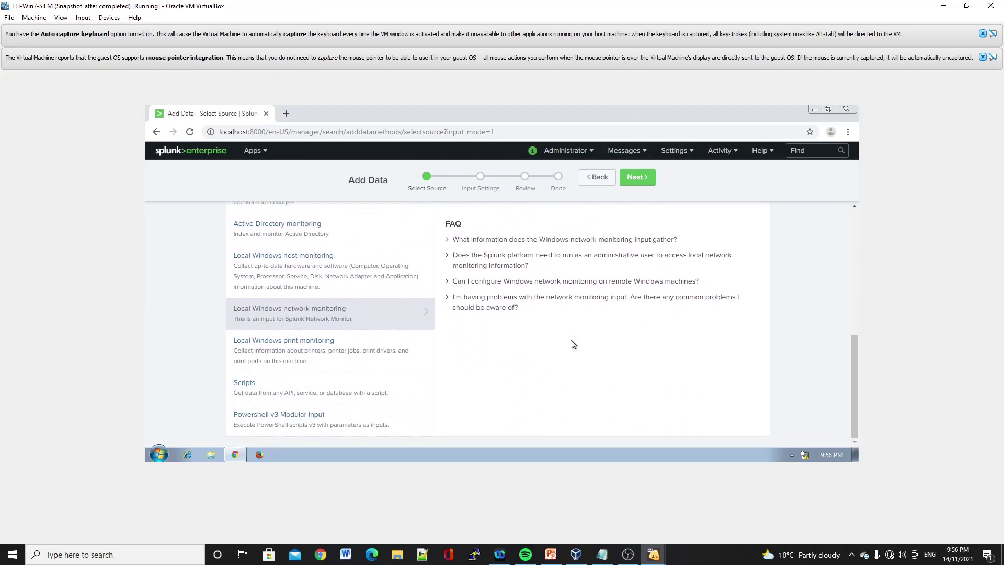
- Submit the network monitor input with host Logger-SIEM and default index, then go home
left_click(639, 178)
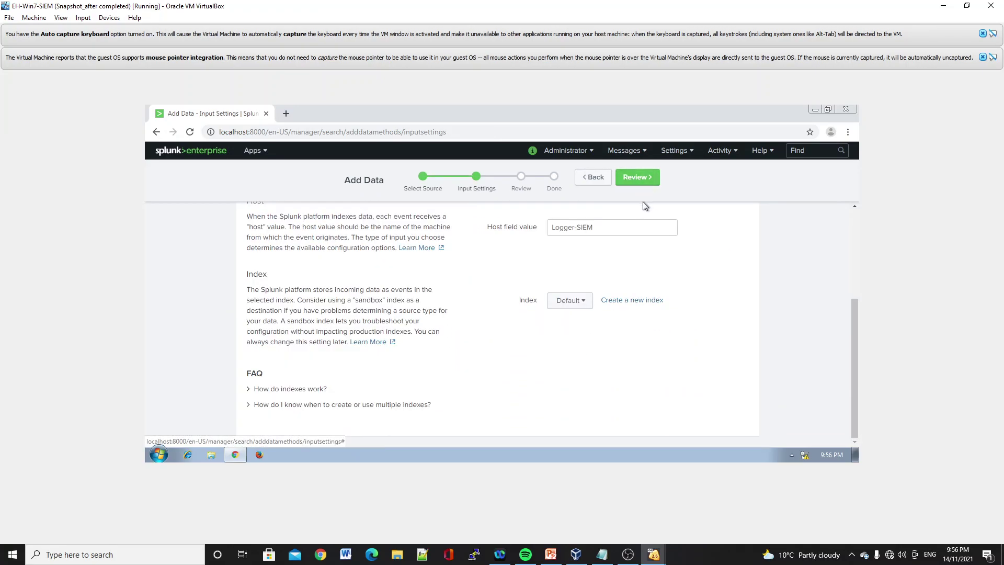
scroll(627, 198, "up", 3)
left_click(637, 177)
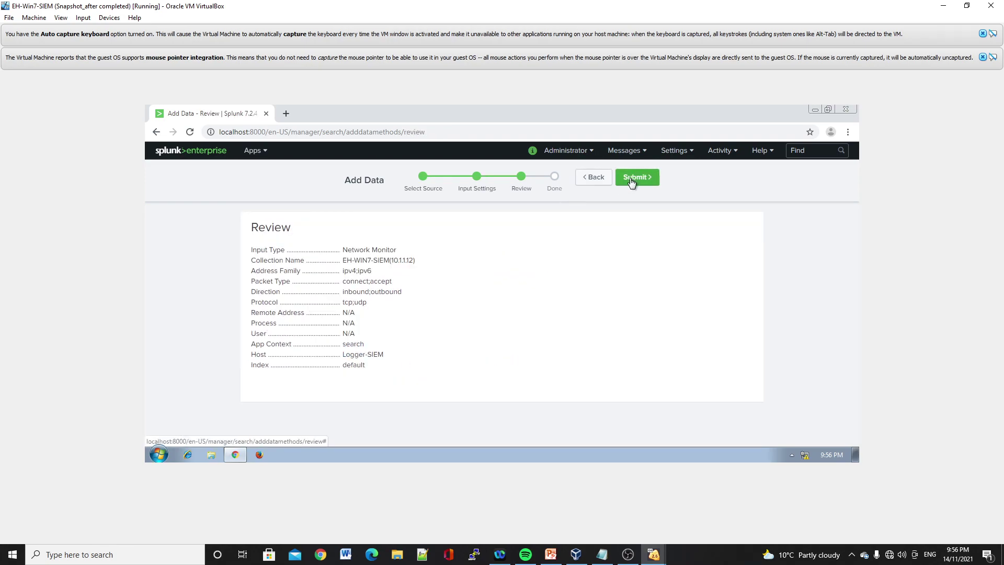
left_click(630, 181)
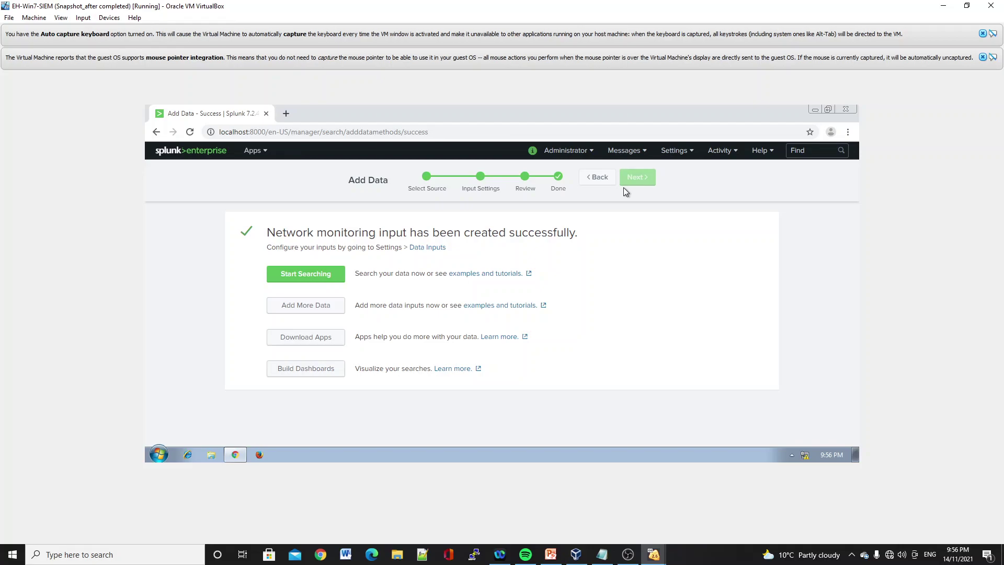
left_click(167, 156)
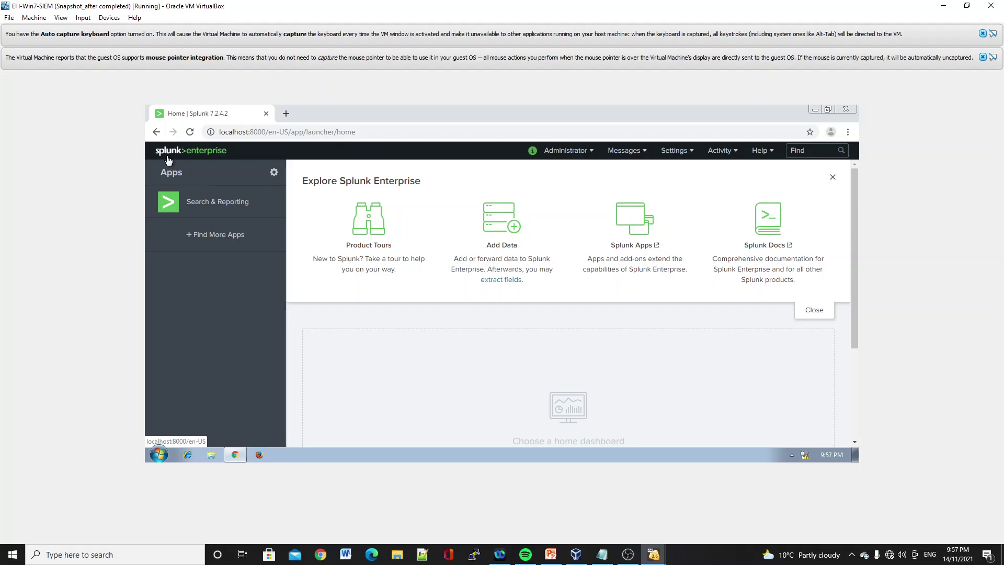
- Search the EH-WIN7-SIEM(10.1.1.12) source from Data Summary, showing 71 WinNetMon events
left_click(233, 209)
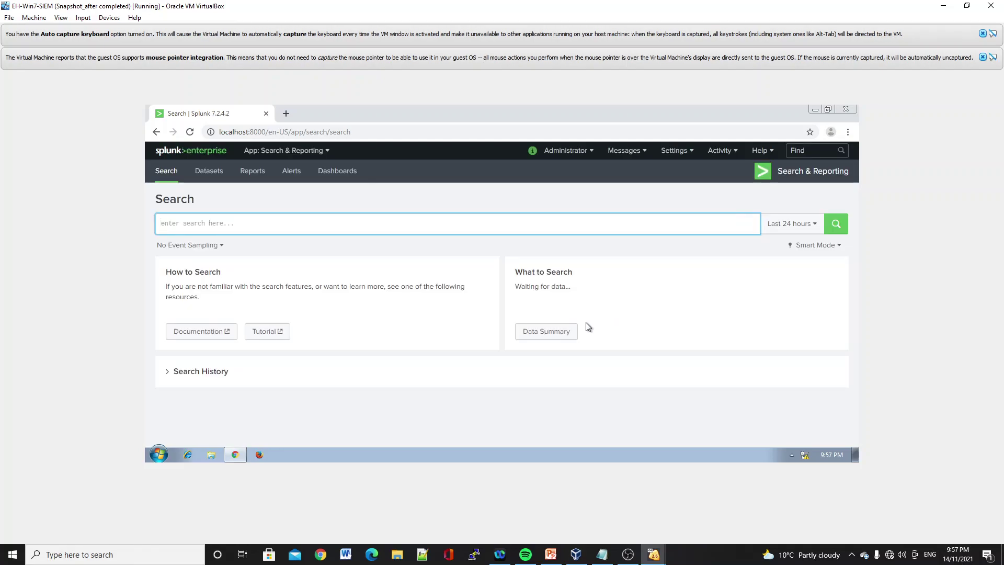
left_click(557, 330)
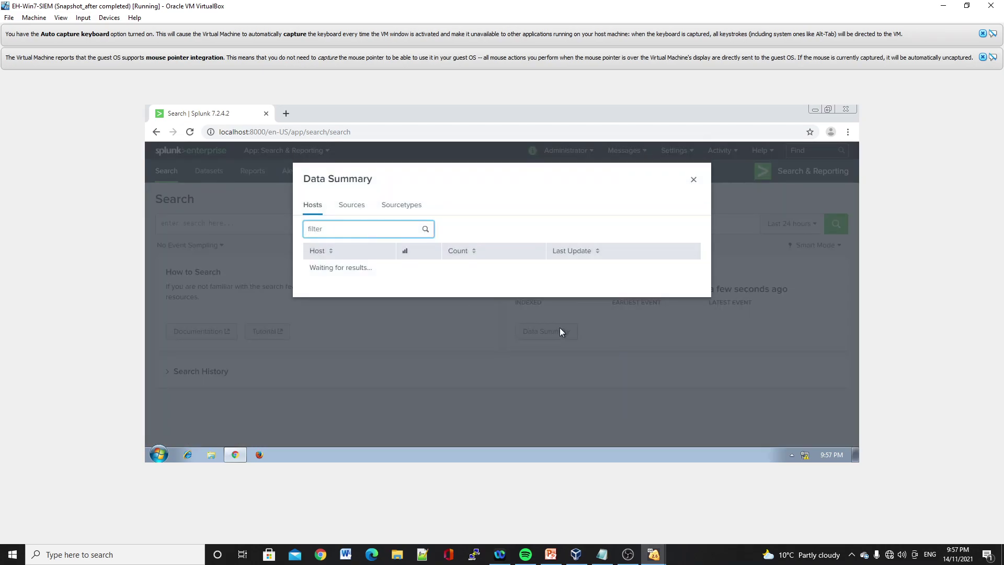
left_click(361, 209)
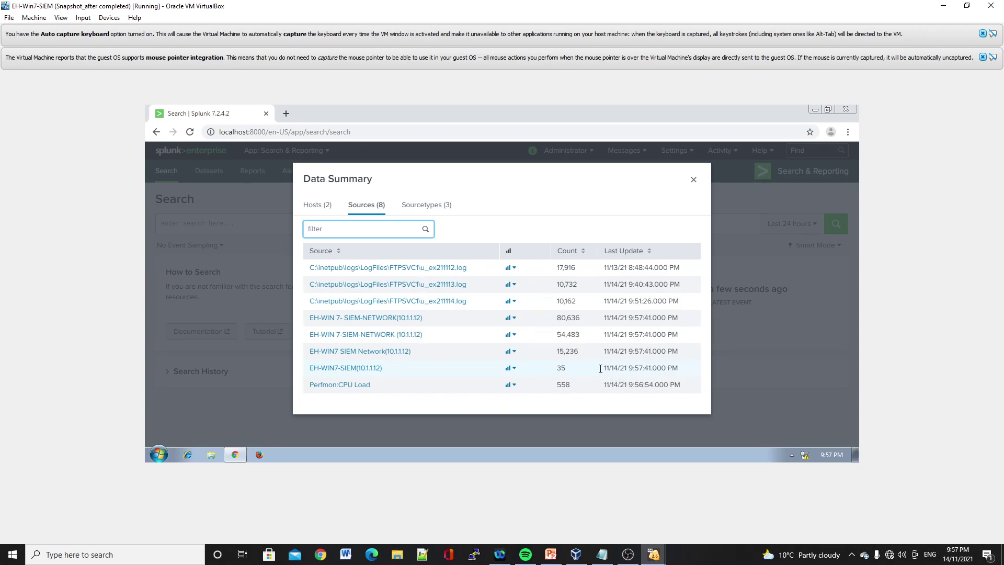
left_click(374, 368)
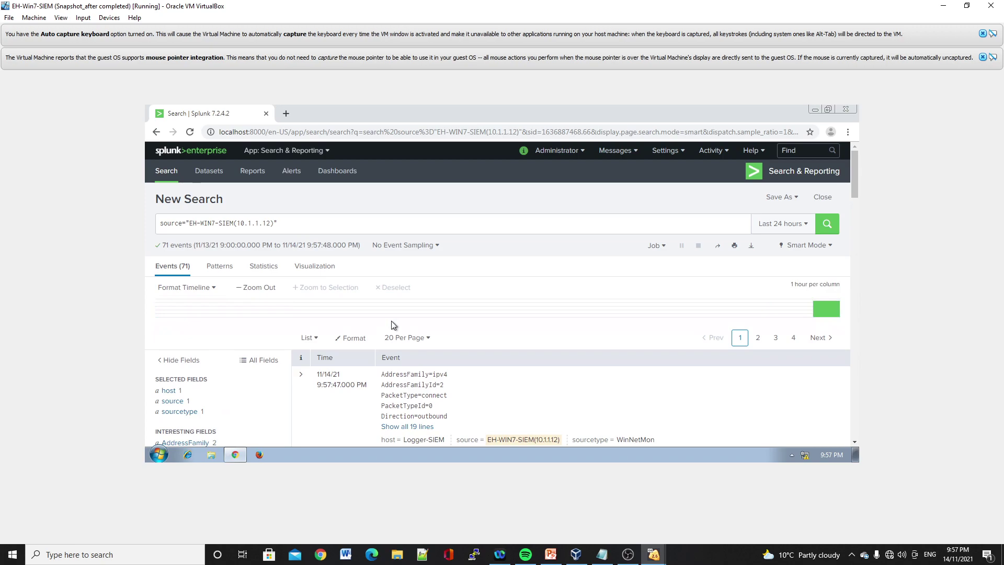
scroll(392, 318, "down", 3)
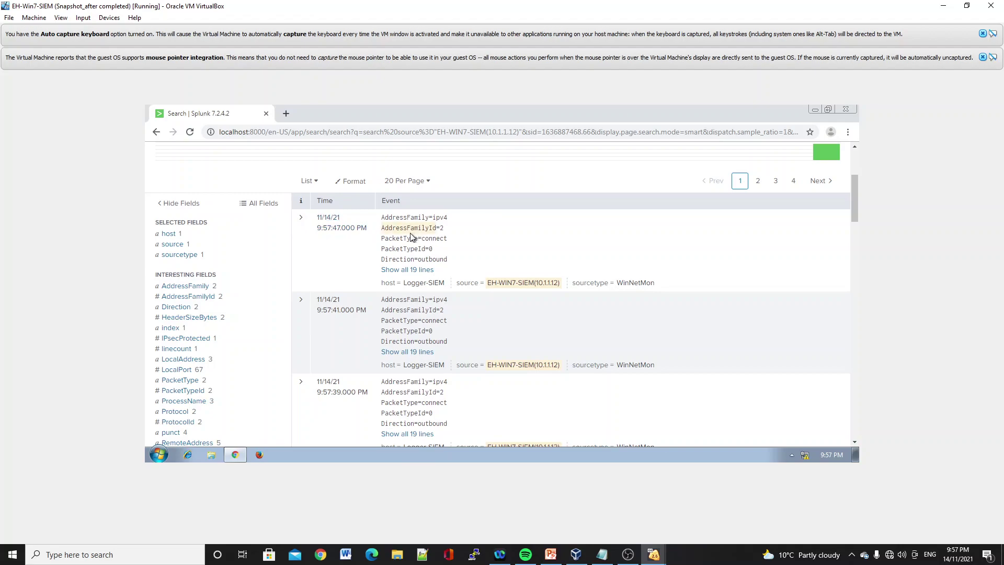
scroll(465, 258, "down", 3)
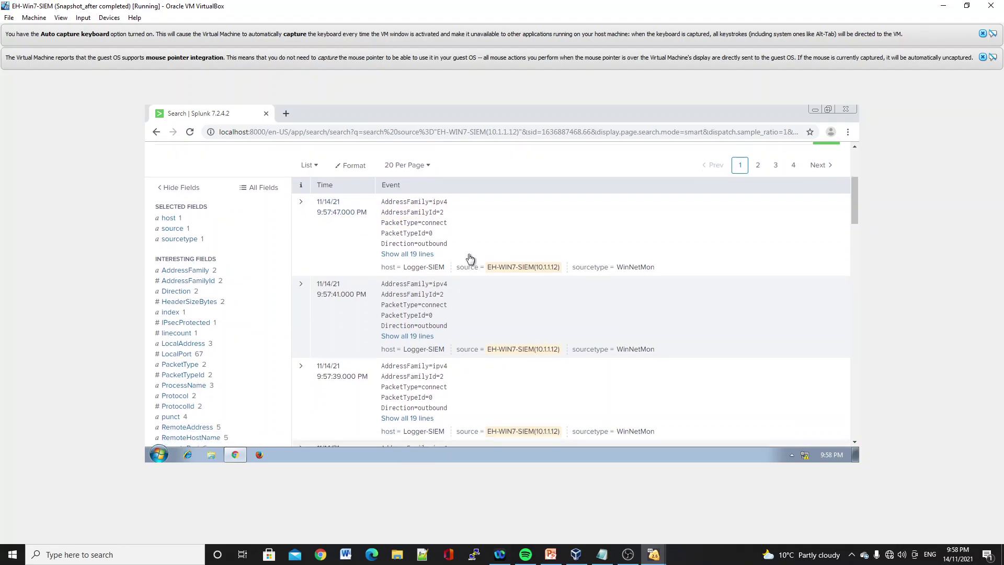
scroll(467, 263, "up", 4)
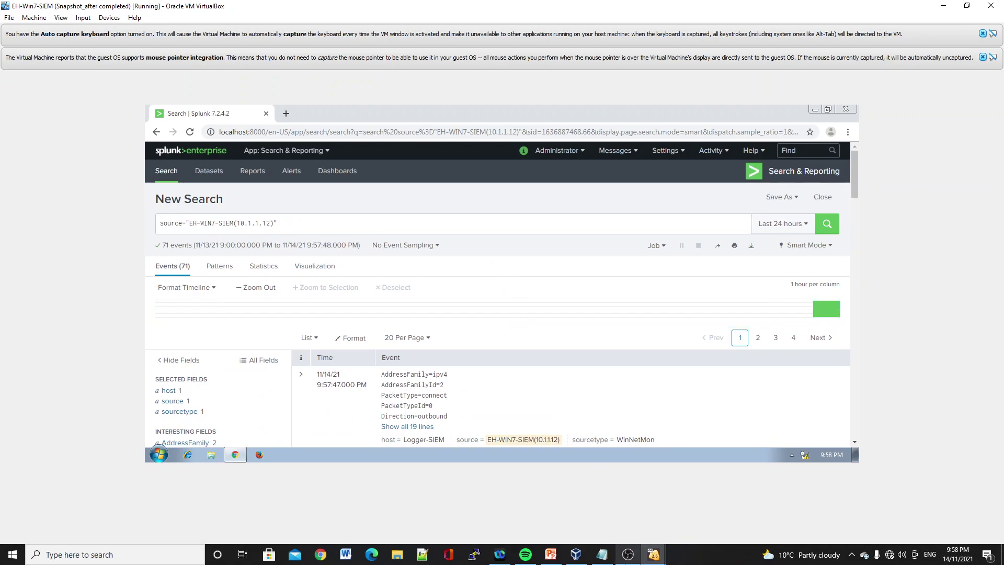
- Switch to the Kali VM and unlock the root session with its password
left_click(654, 554)
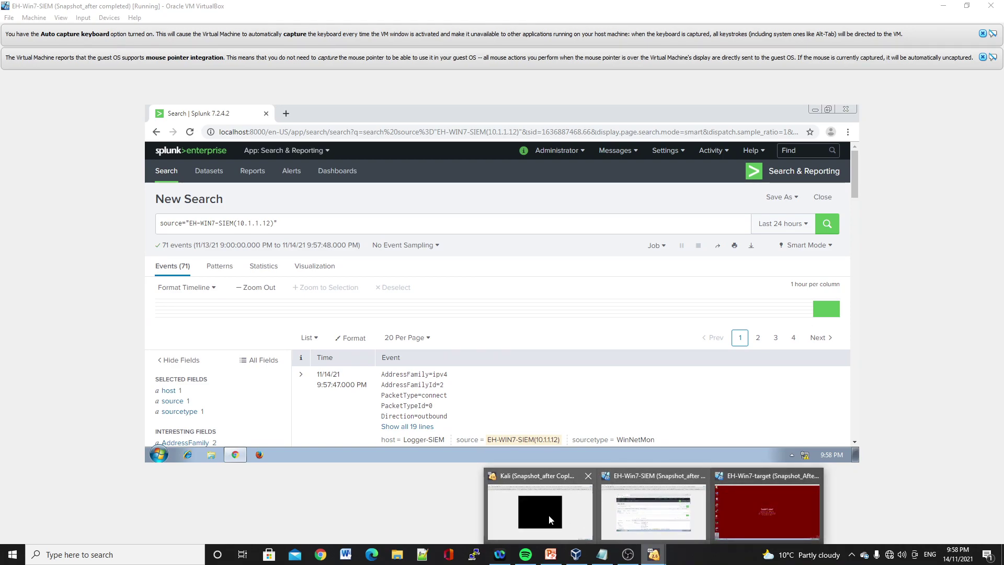
left_click(551, 513)
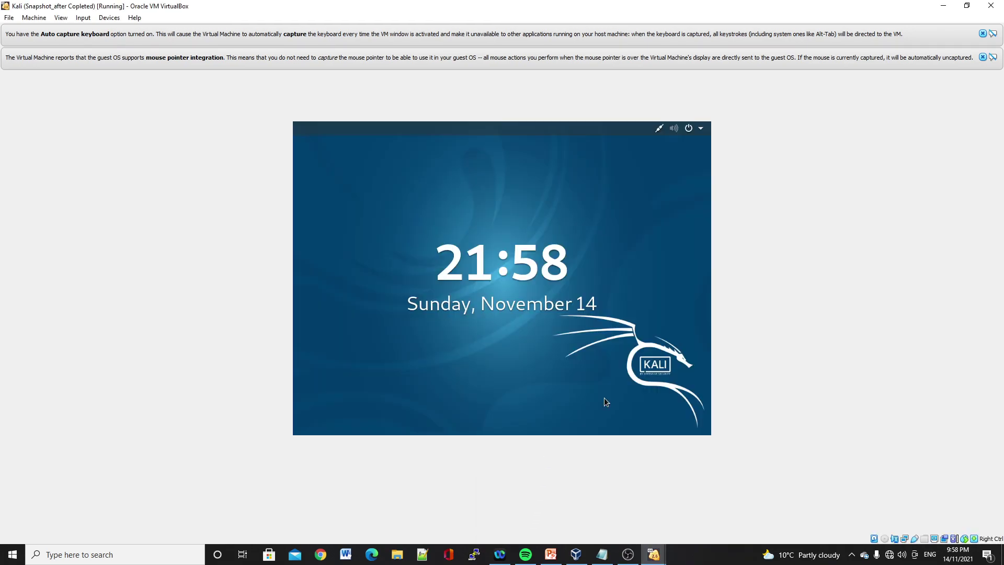
key("Return")
type("too")
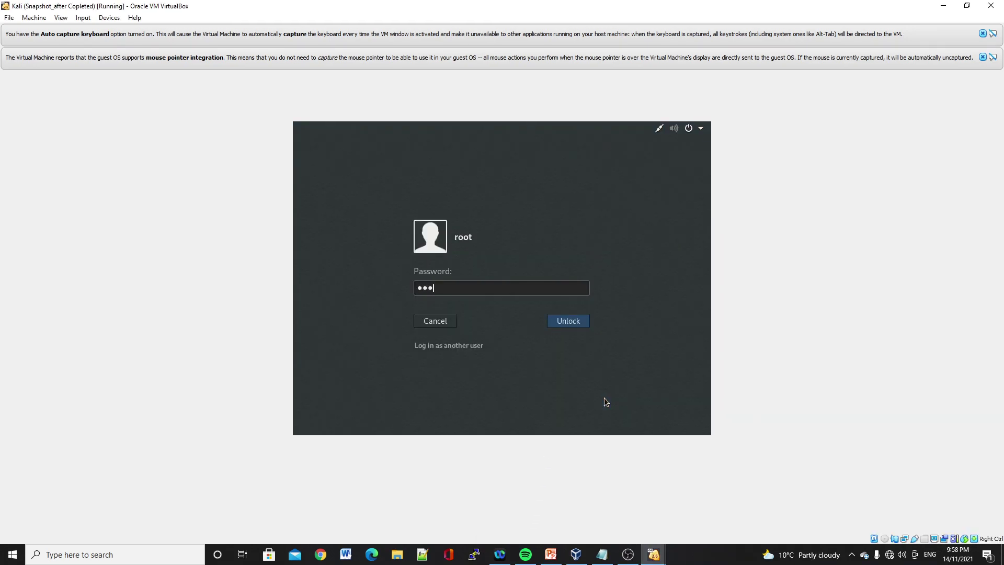
type("r")
key("Return")
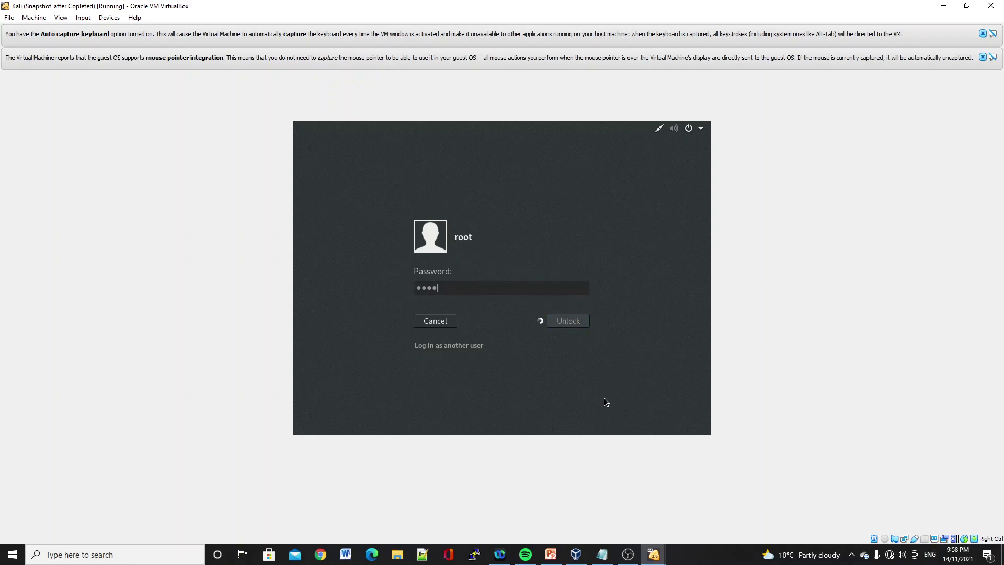
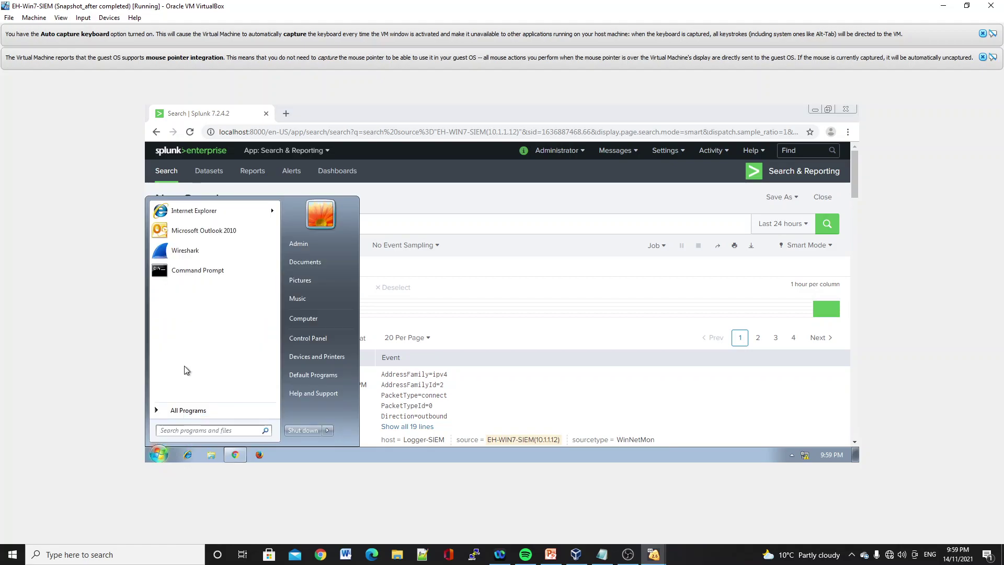
- Run netstat -a in a Command Prompt on the Win7 VM to list connections and listening ports
left_click(202, 274)
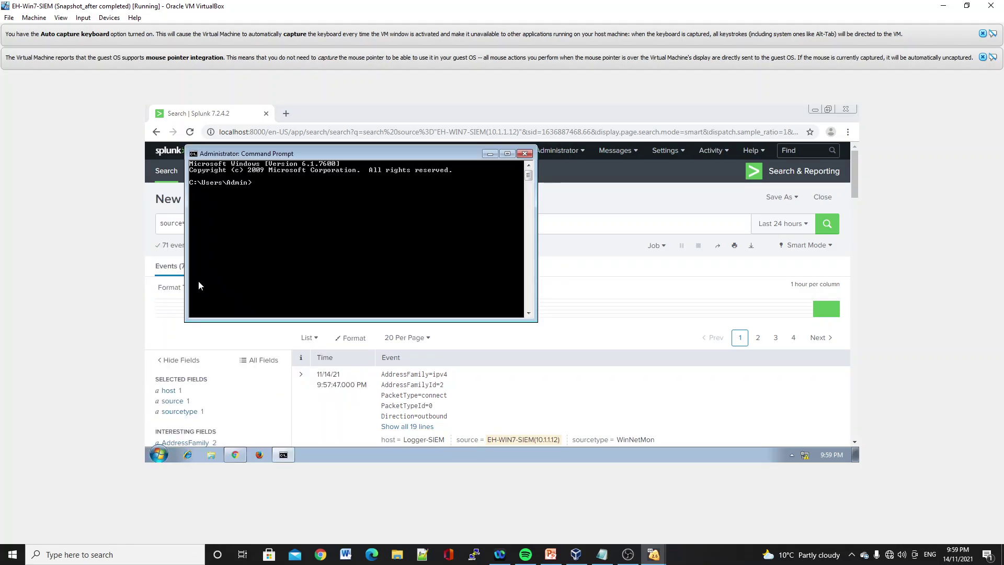
type("netstat -a")
key("Return")
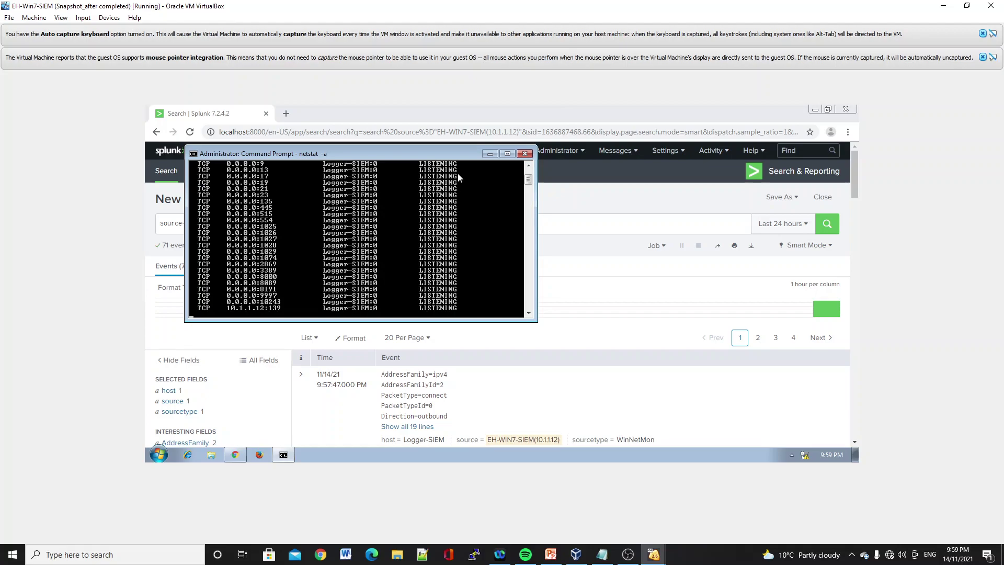
- Close Command Prompt and load ftp://10.1.1.12 in Firefox
left_click(524, 154)
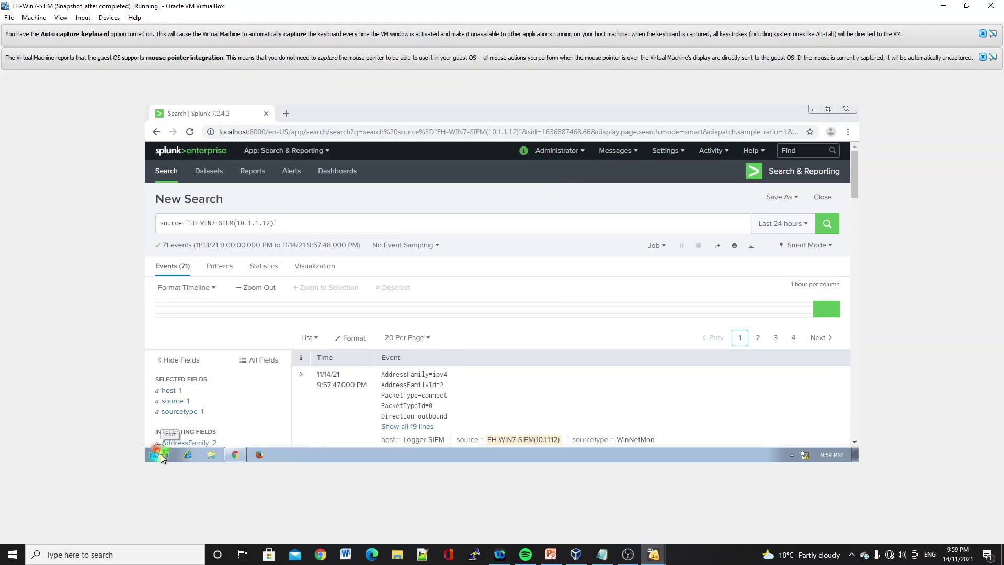
left_click(259, 455)
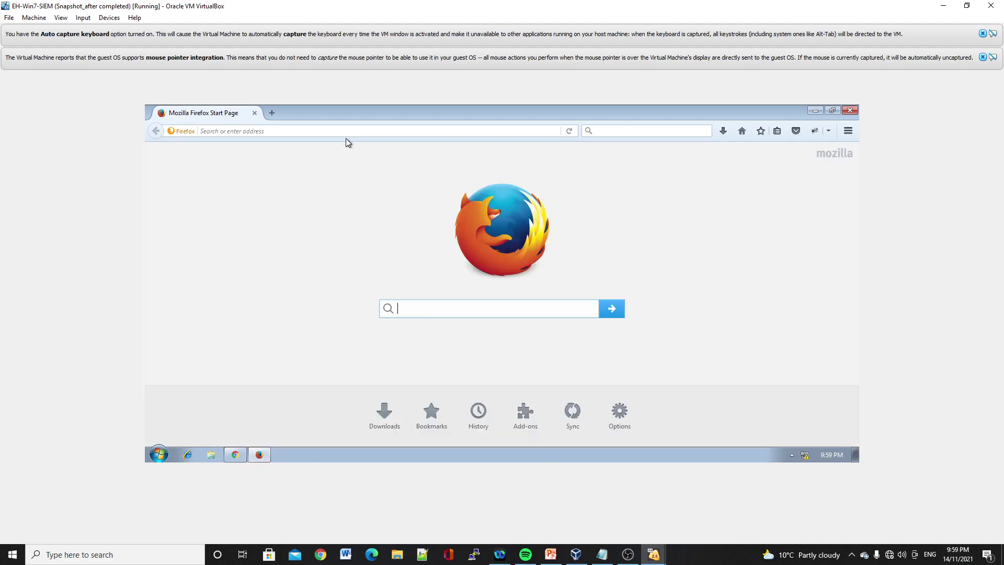
left_click(315, 131)
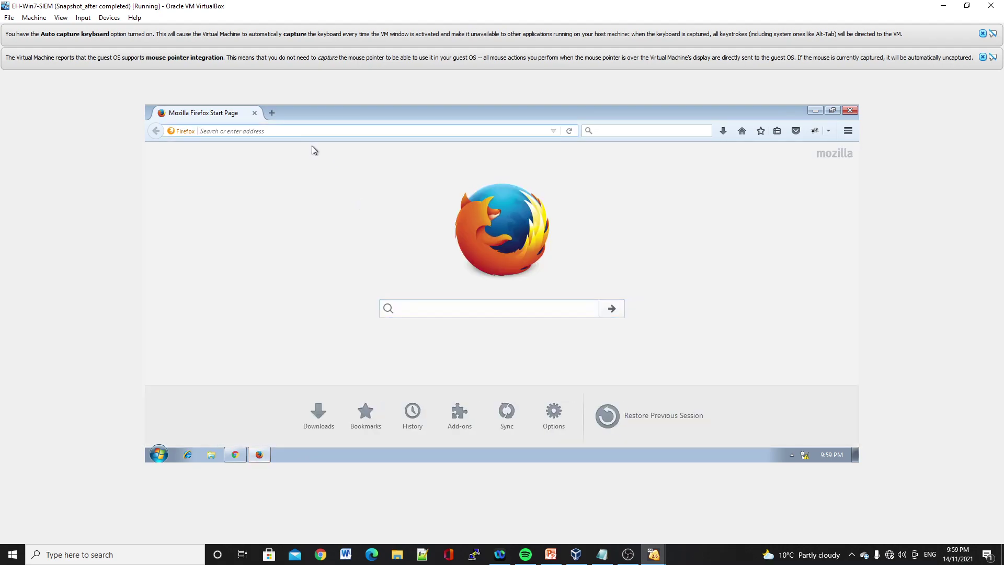
type("f")
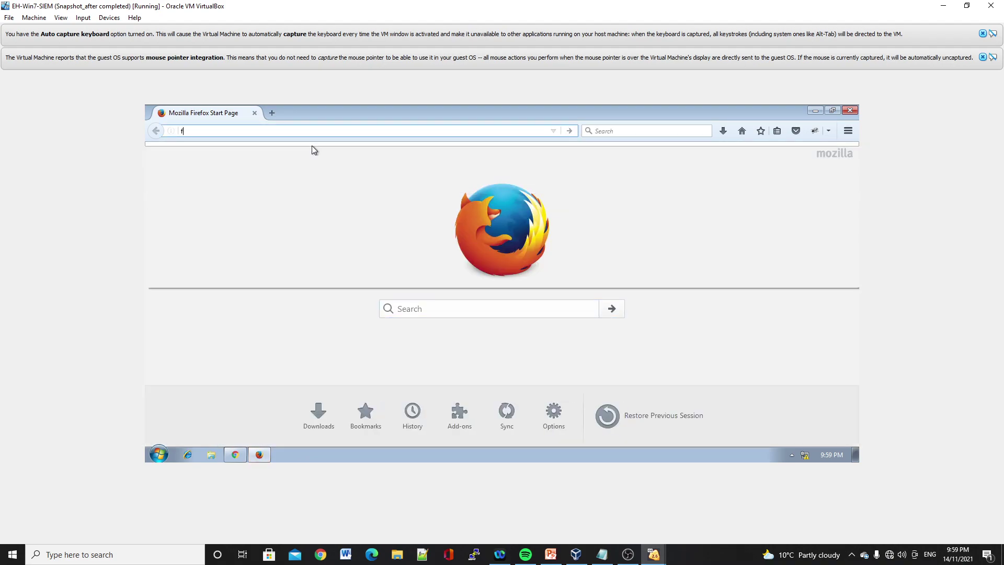
type("tp:")
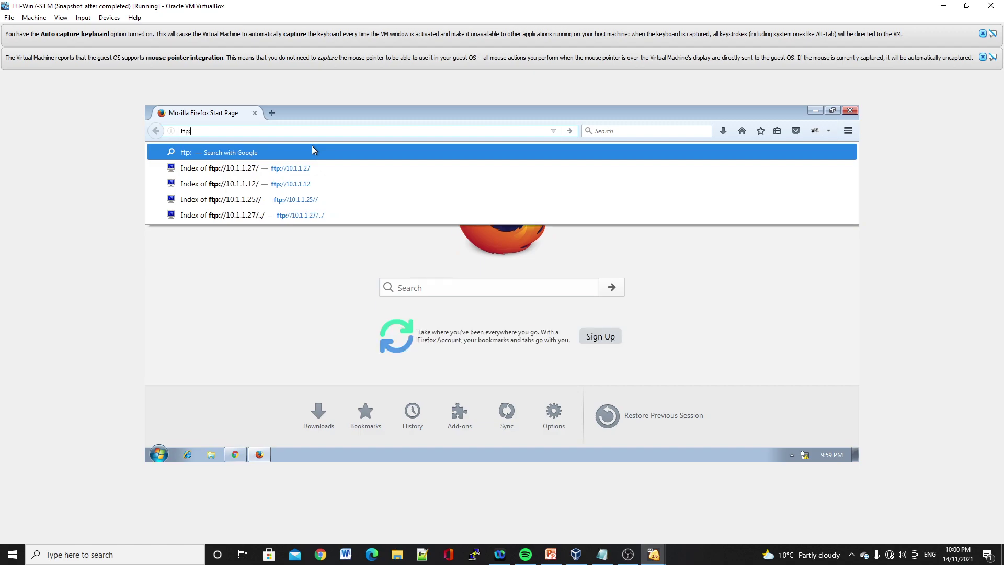
type("//10.1")
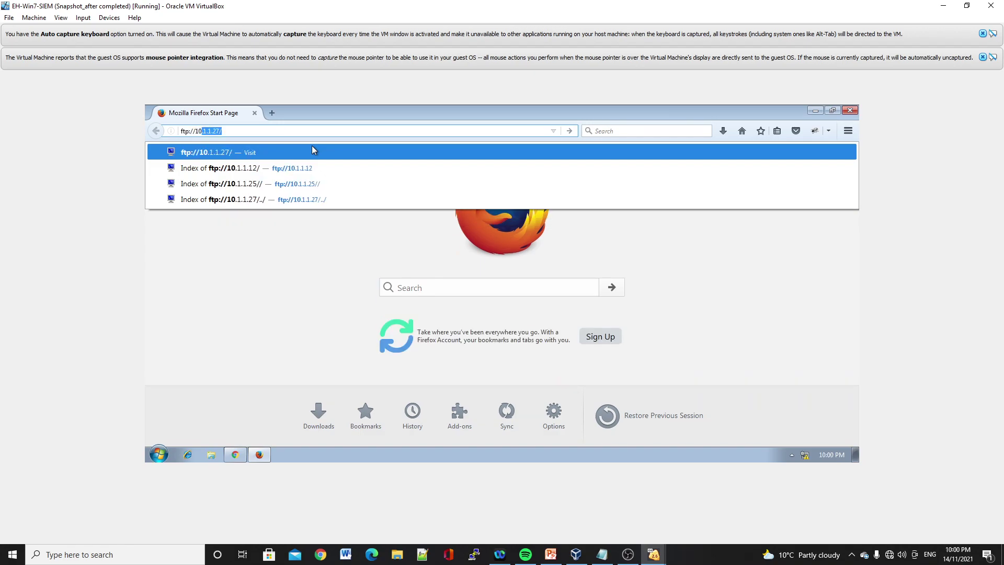
type(".1.12")
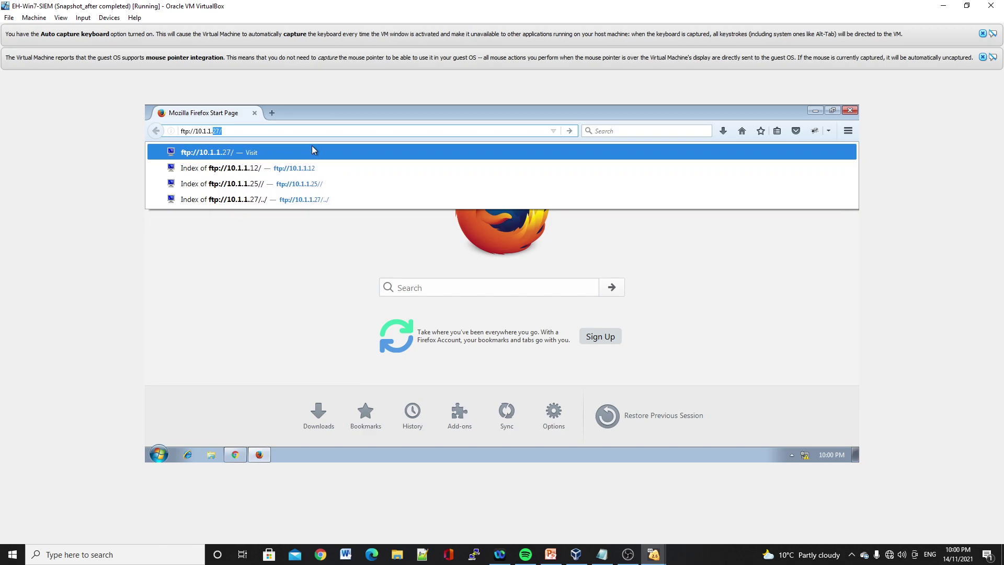
key("BackSpace")
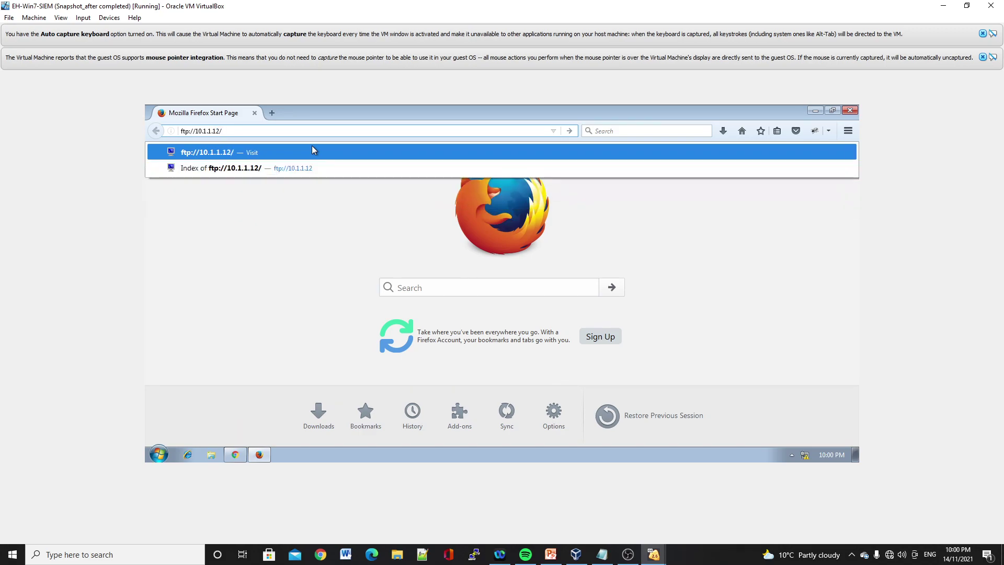
key("Return")
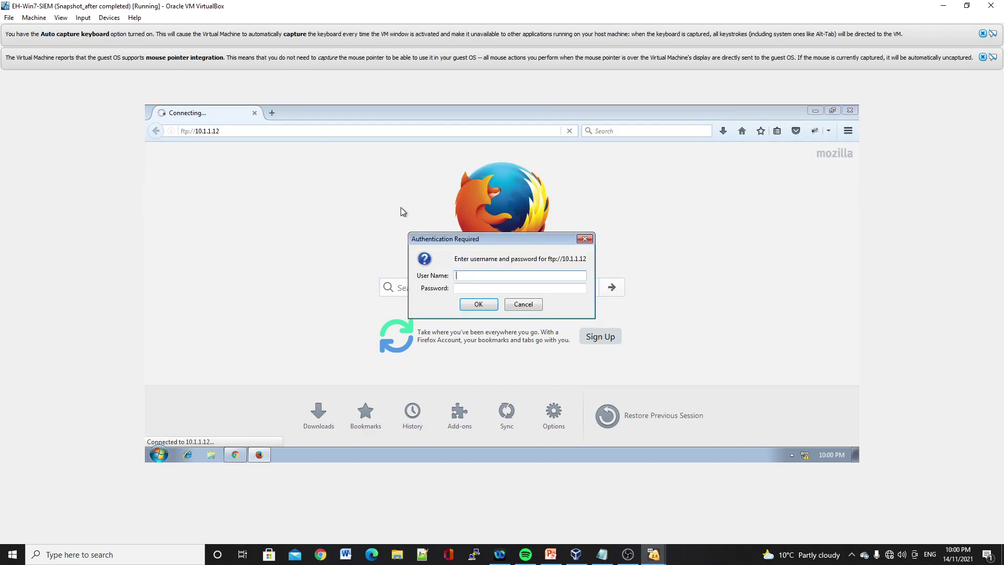
- Log in to the FTP server with the account user name and password, decline saving it, and return to Splunk
type("admin")
left_click(476, 290)
type("admi")
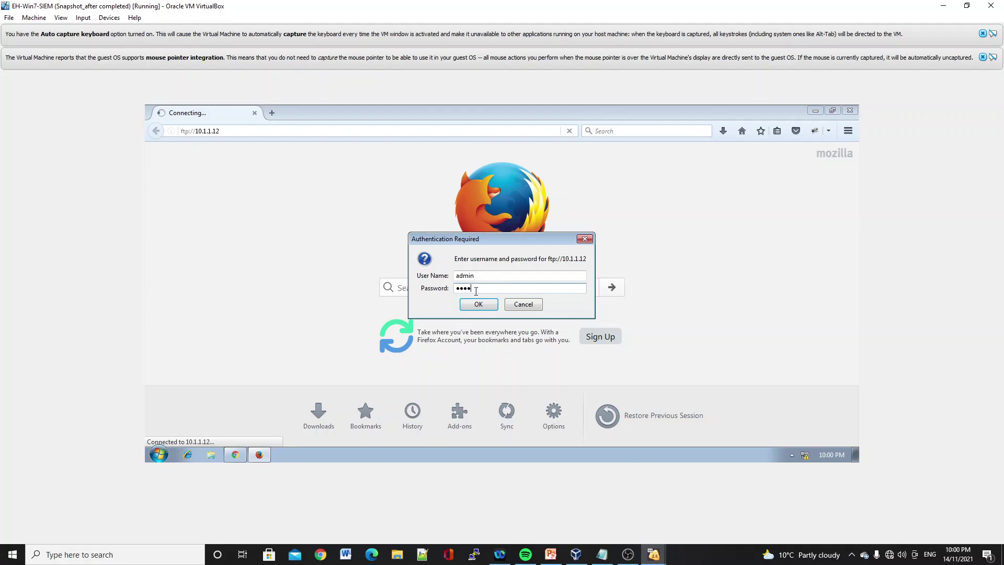
type("n123")
key("Return")
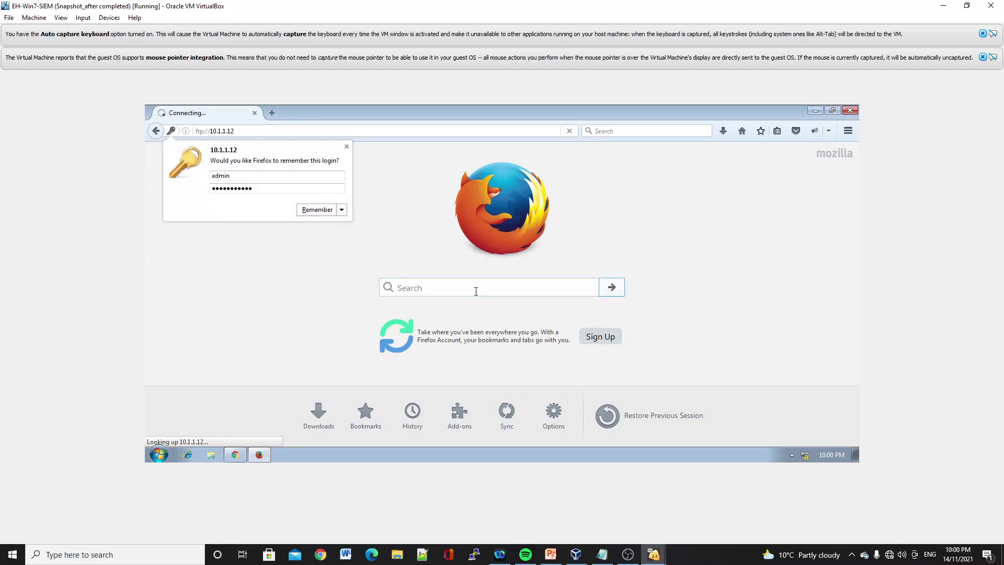
left_click(347, 147)
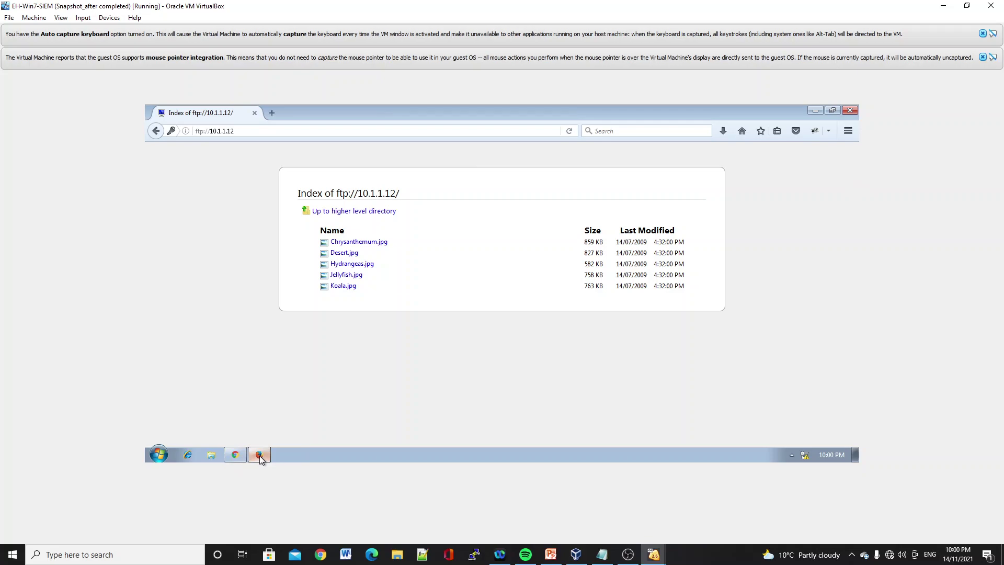
left_click(231, 456)
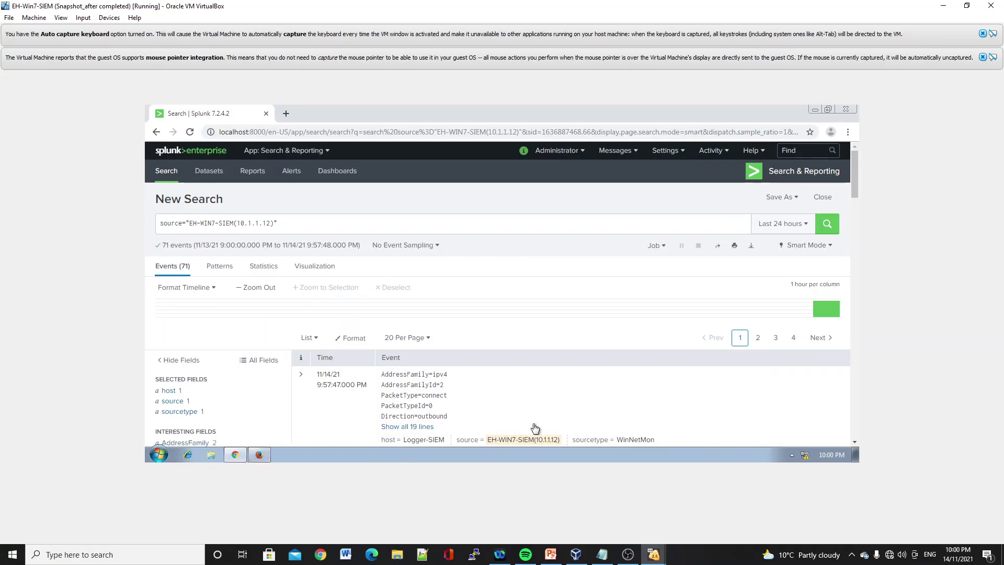
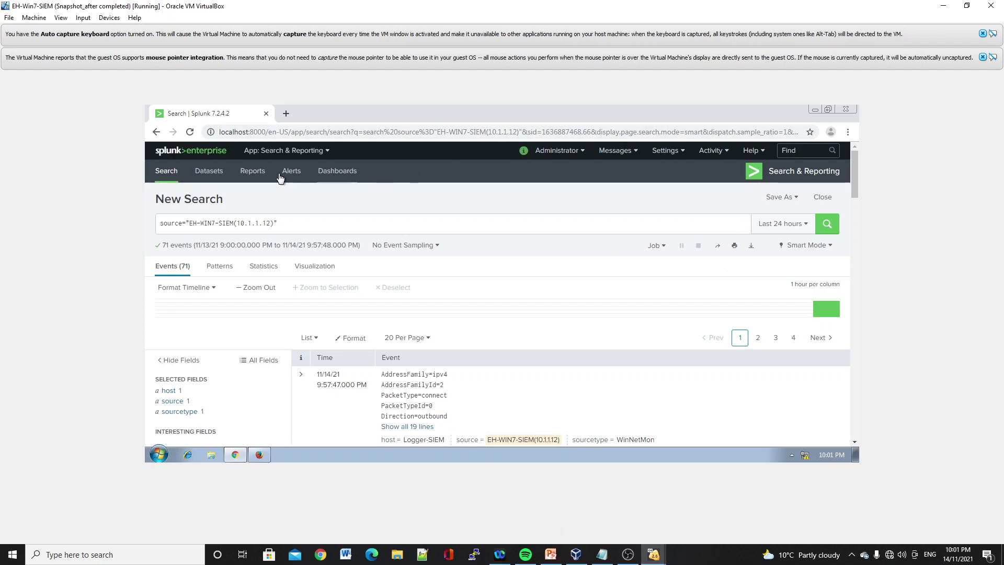
- Replace the source query with '21 AND Inbound', correcting the miscapitalised 'INbound'
left_click(328, 222)
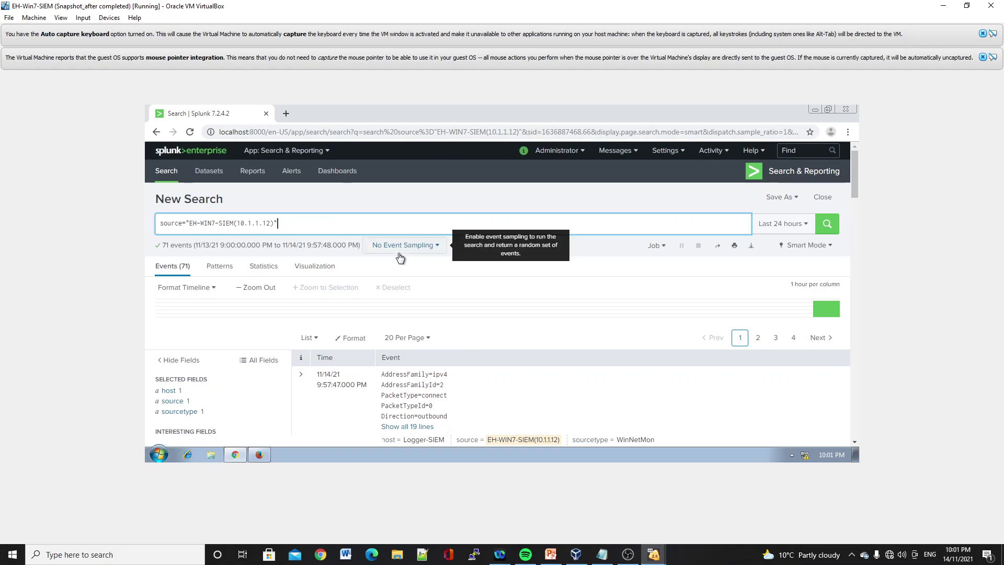
key("BackSpace")
key("BackSpace")
key("BackSpace")
key("BackSpace")
key("BackSpace")
key("BackSpace")
key("BackSpace")
key("BackSpace")
key("BackSpace")
key("BackSpace")
key("BackSpace")
key("BackSpace")
key("BackSpace")
key("BackSpace")
key("BackSpace")
key("BackSpace")
key("BackSpace")
key("BackSpace")
key("BackSpace")
key("BackSpace")
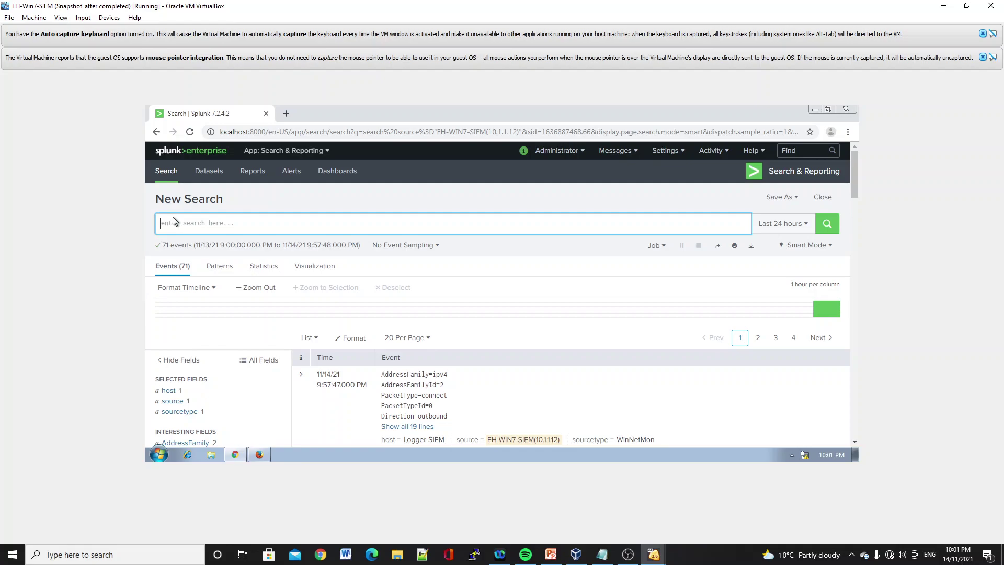
type("21 AND")
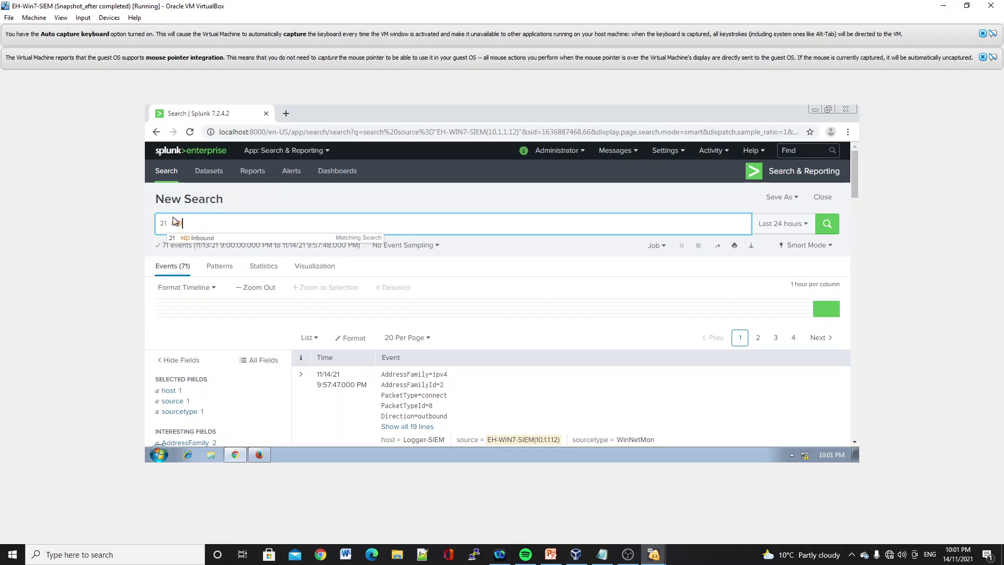
type(" INbound")
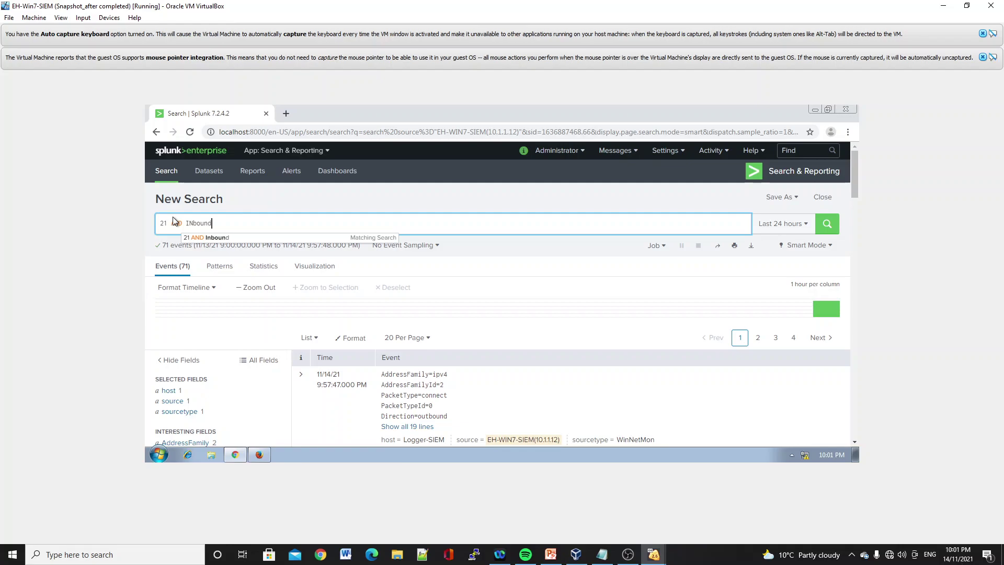
key("BackSpace")
key("BackSpace")
key("BackSpace")
key("BackSpace")
key("BackSpace")
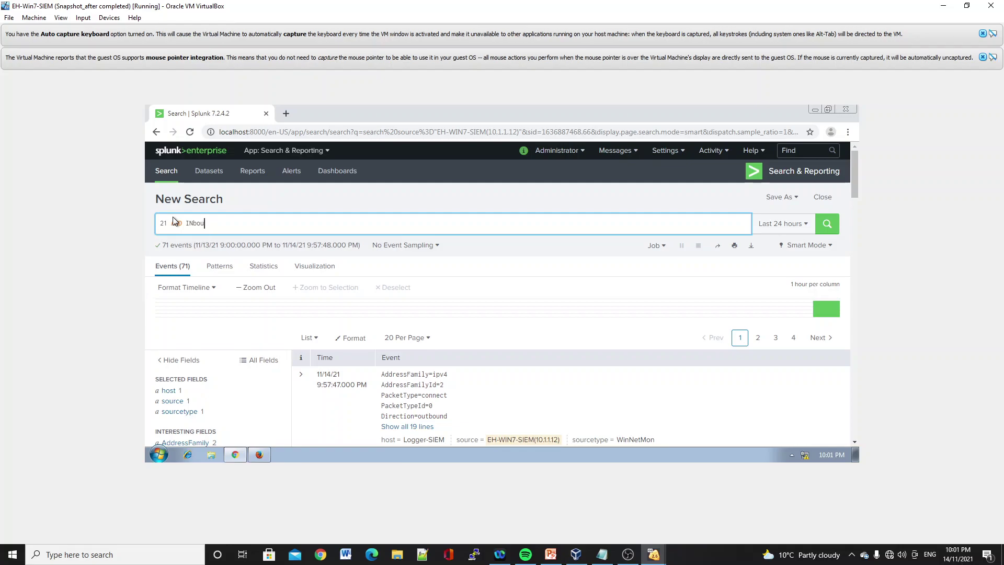
key("BackSpace")
type("nbound")
- Run the 21 AND Inbound search (71 events) and switch to VirtualBox Manager
left_click(826, 225)
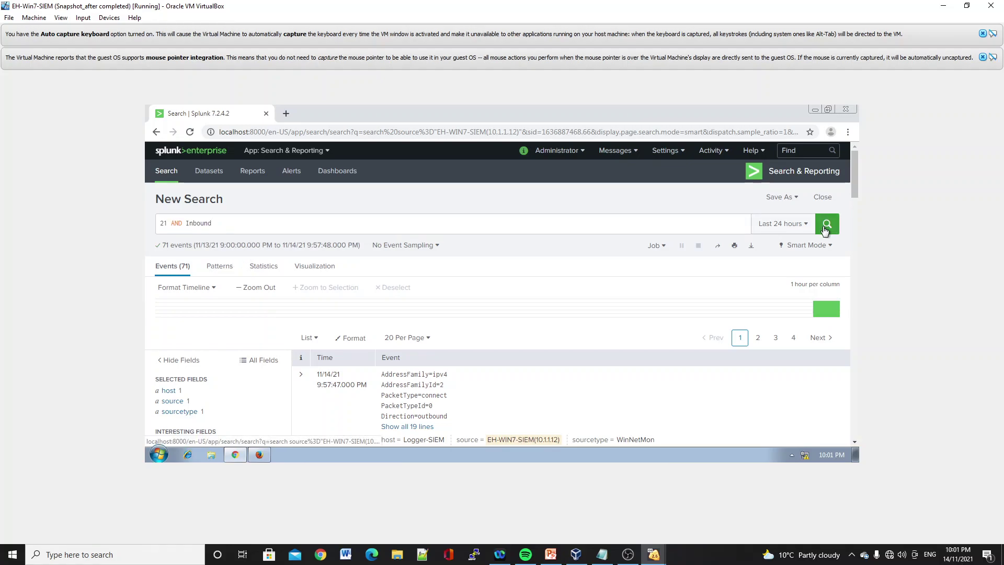
left_click(823, 230)
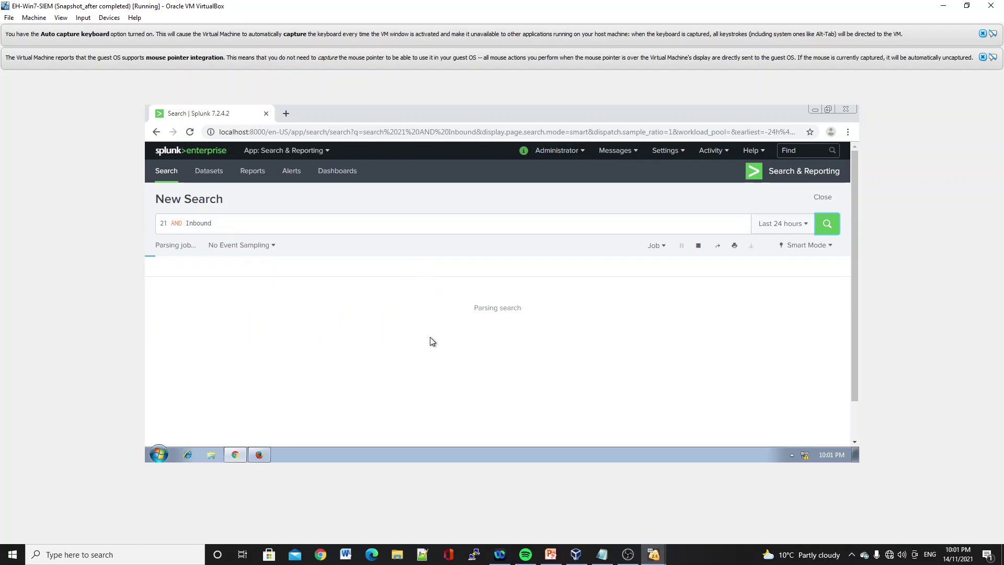
left_click(582, 558)
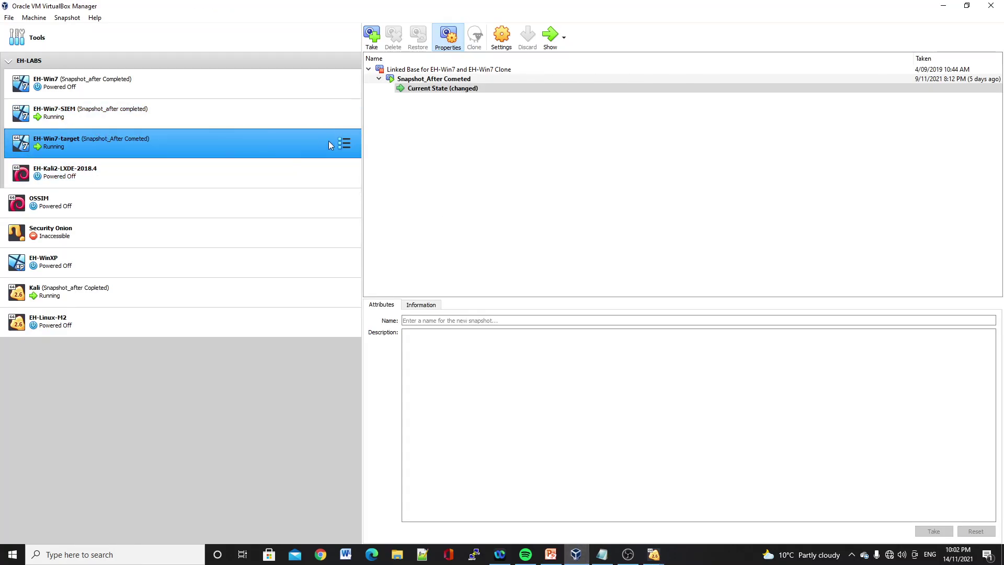
- Open EH-Win7-target's settings in VirtualBox Manager and close them unchanged
left_click(343, 143)
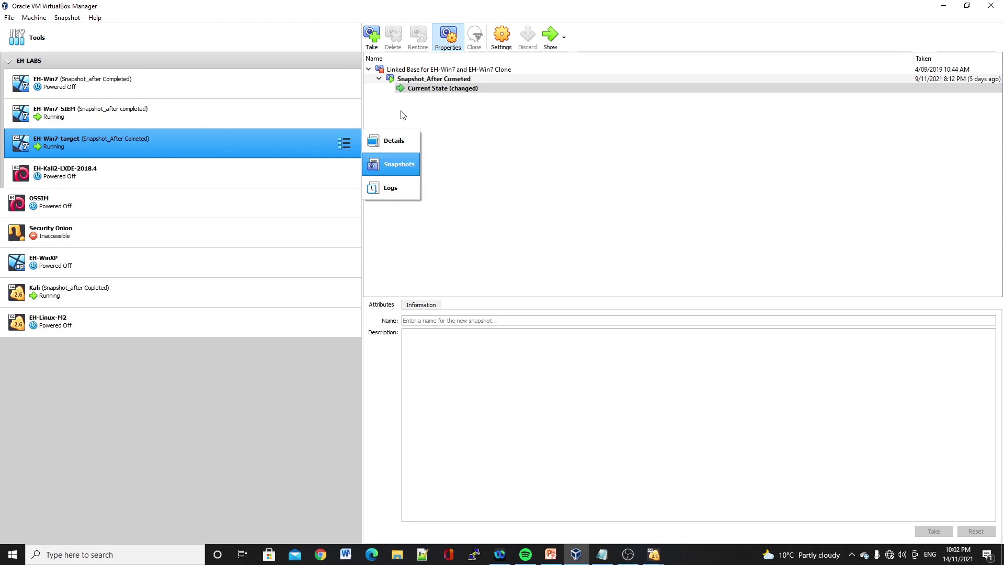
left_click(506, 46)
left_click(506, 46)
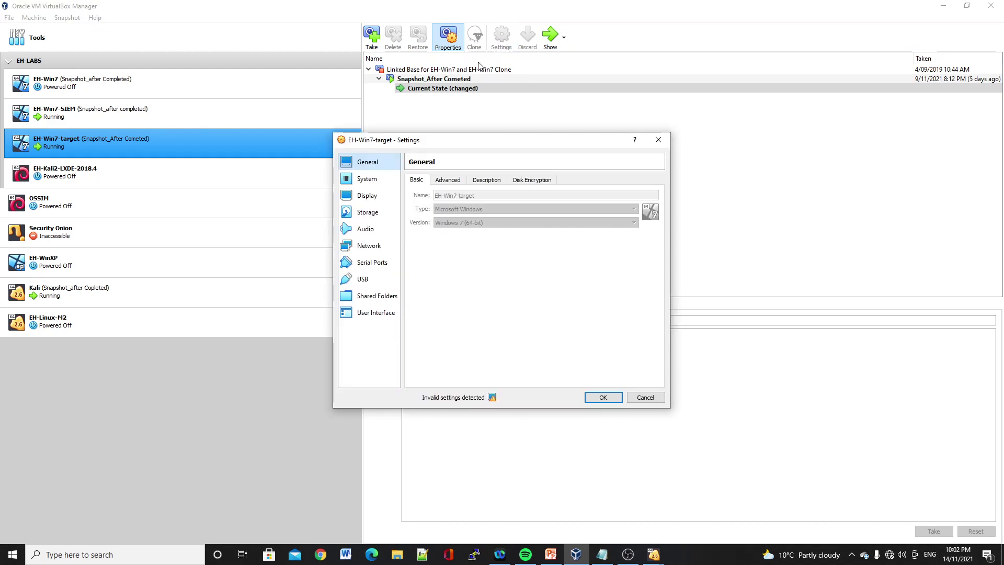
left_click(658, 141)
- Pause the EH-Win7-target machine and return to the EH-Win7-SIEM Splunk window
right_click(347, 145)
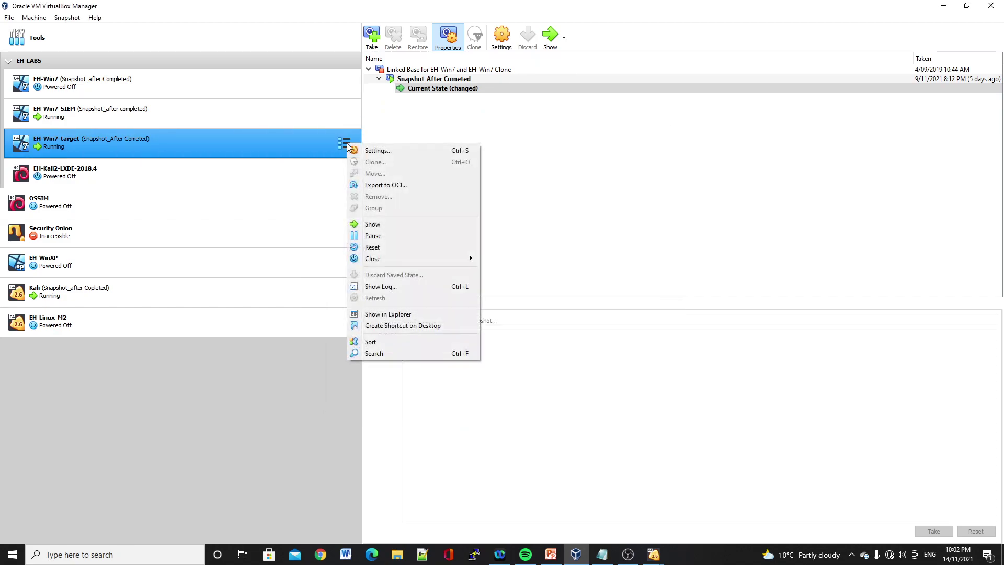
left_click(386, 238)
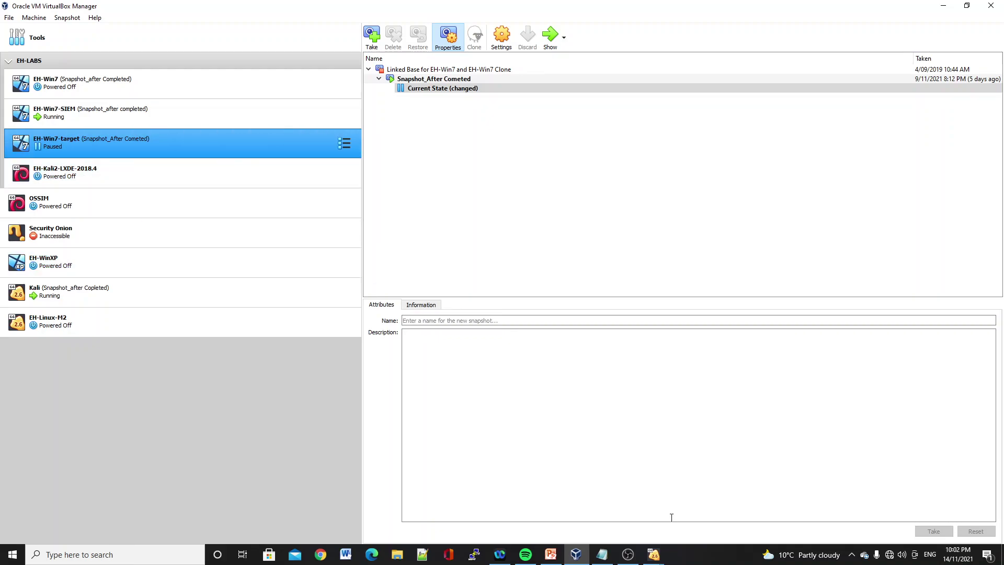
left_click(648, 560)
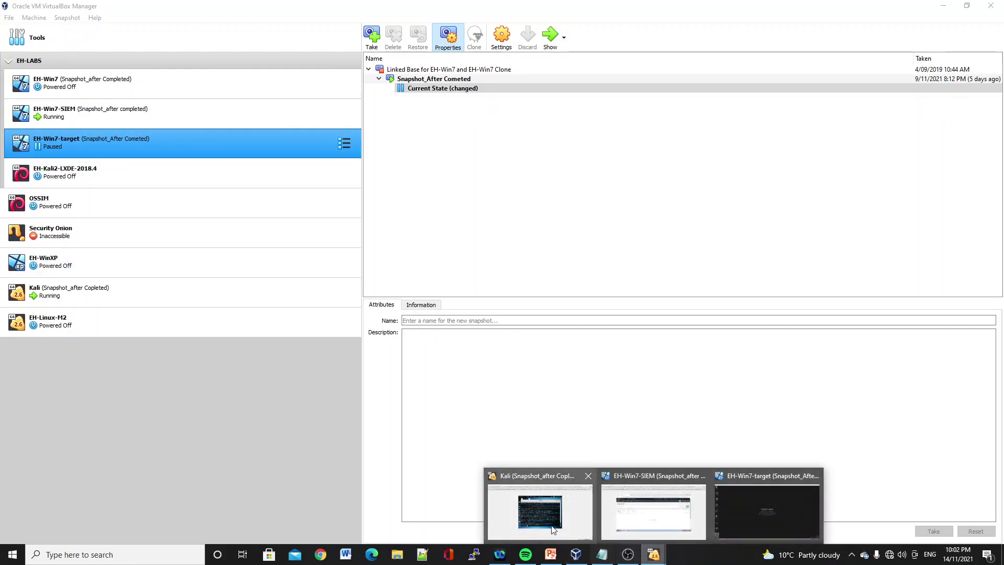
left_click(541, 514)
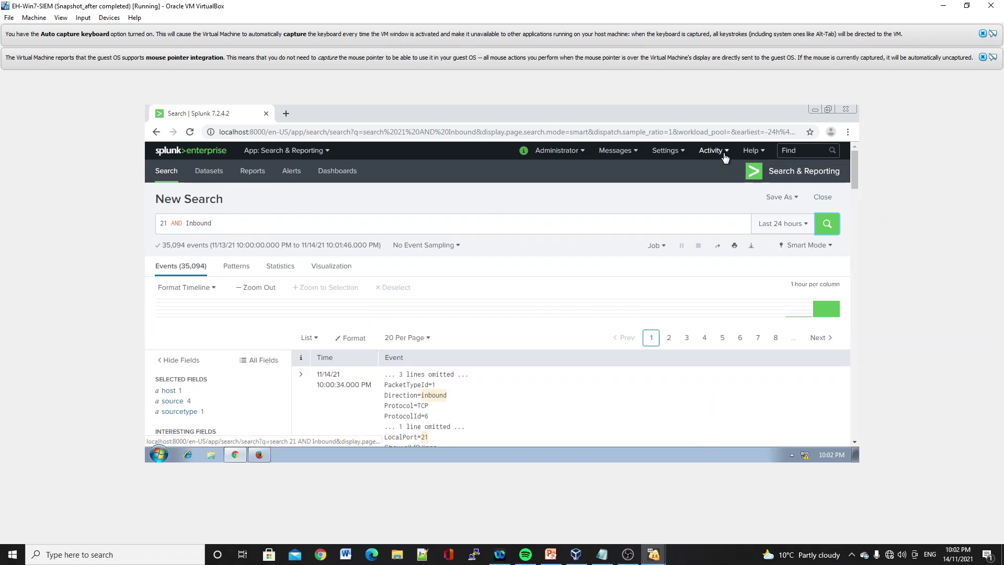
- Save the search as a real-time alert titled 'Dos Attack', shared in the app
left_click(783, 197)
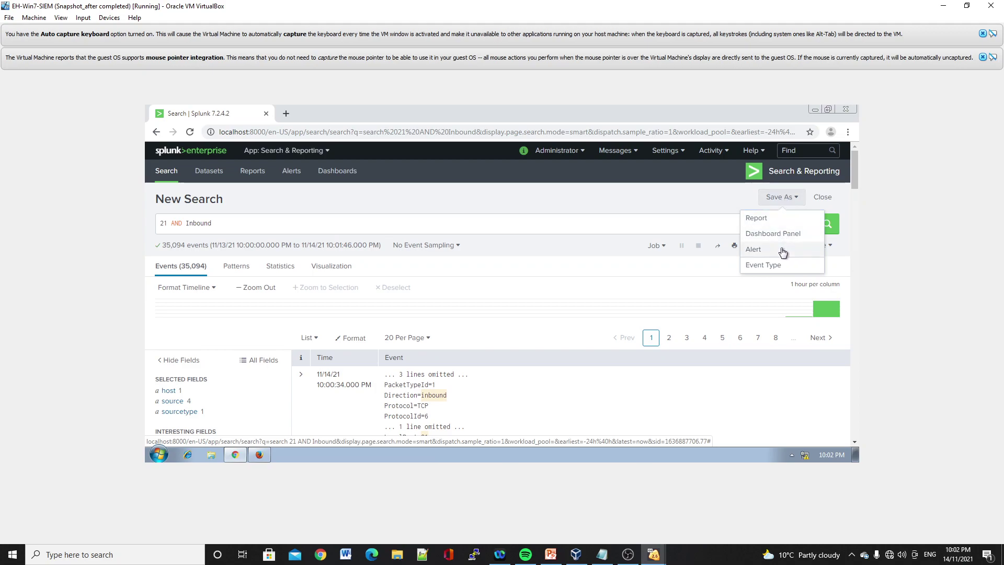
left_click(783, 251)
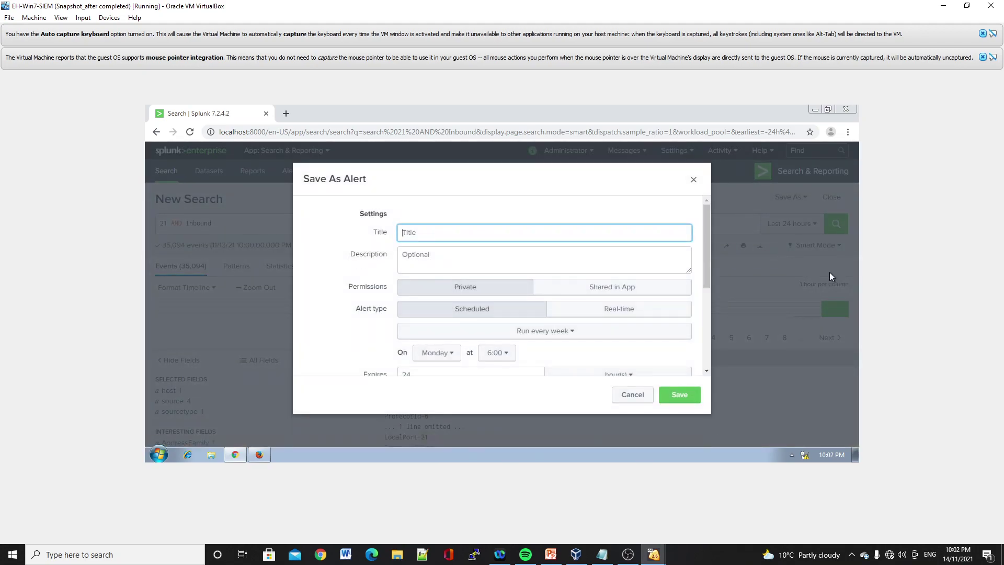
type("Dos Attack")
left_click(646, 289)
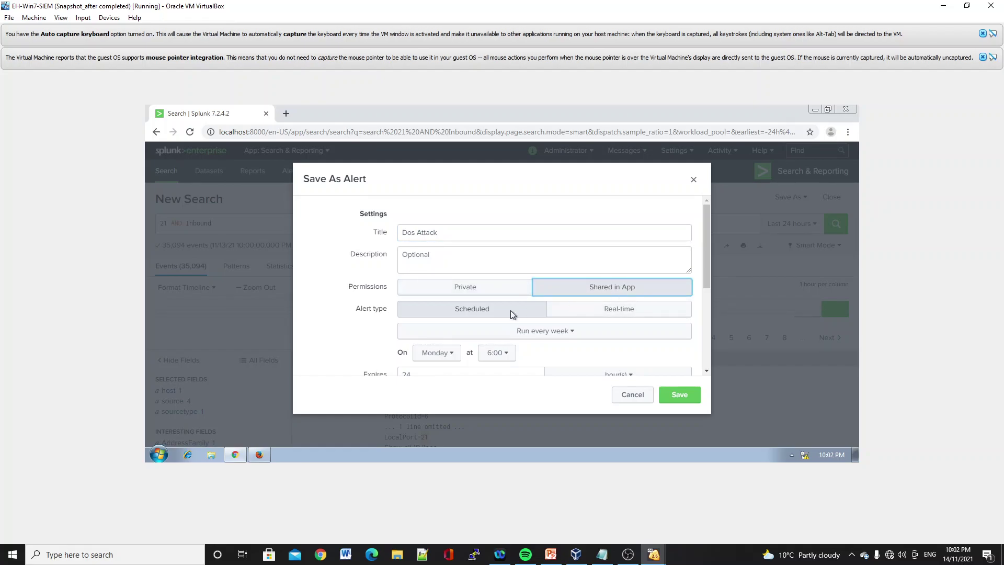
left_click(592, 314)
scroll(590, 311, "down", 3)
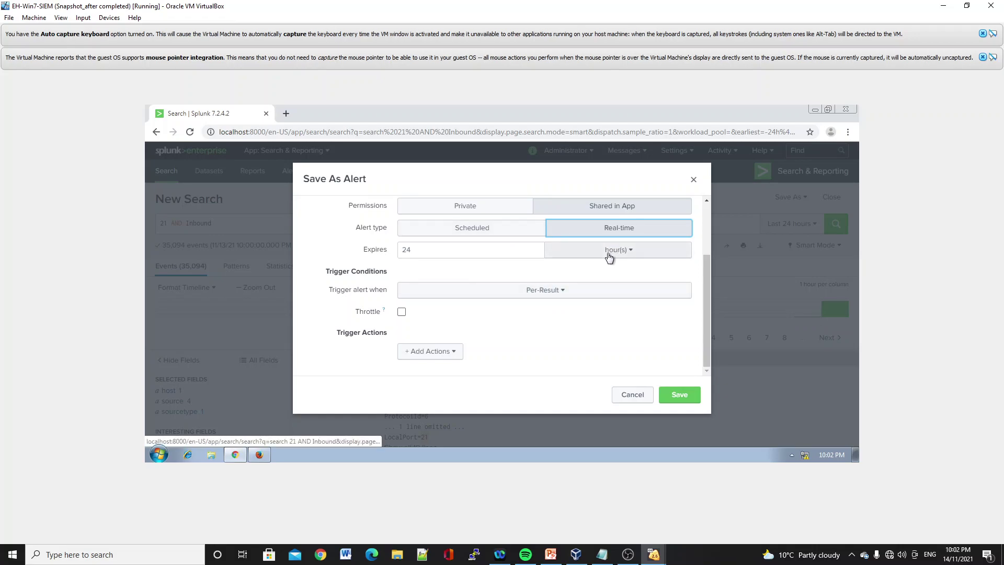
- Trigger the alert when the number of results exceeds 55 per minute, with throttling
left_click(527, 297)
left_click(521, 345)
left_click(622, 312)
type("55")
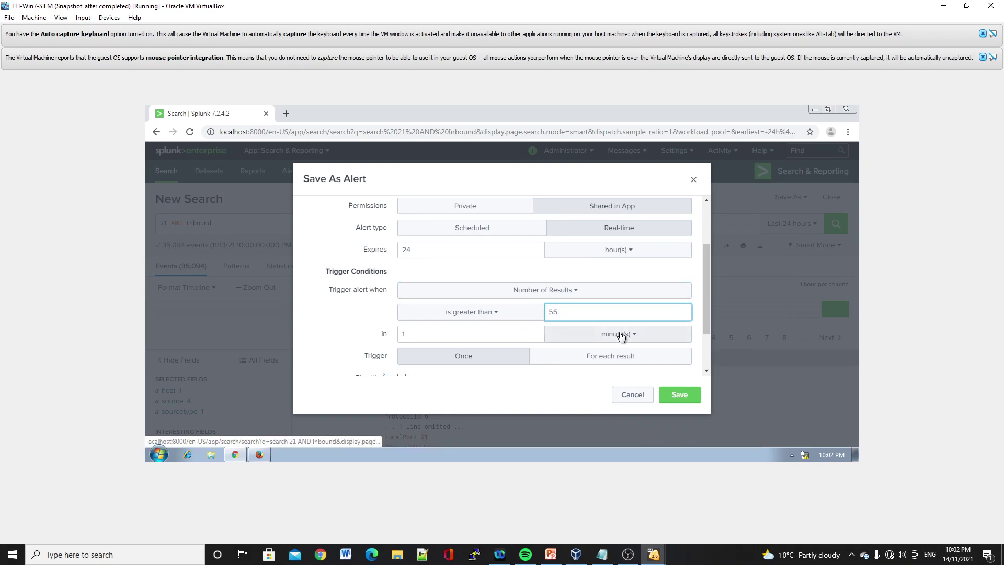
scroll(664, 363, "down", 2)
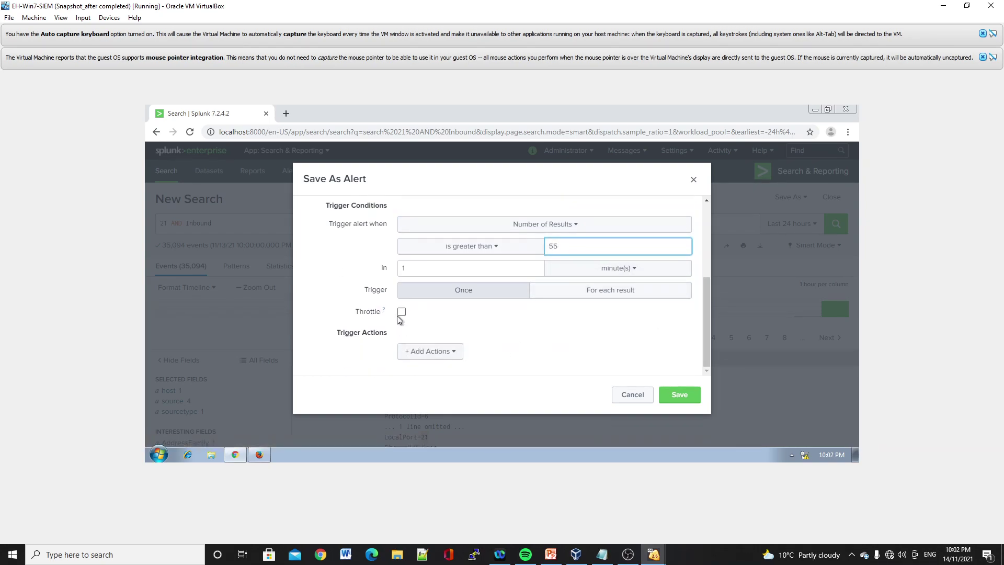
left_click(402, 311)
scroll(437, 342, "down", 1)
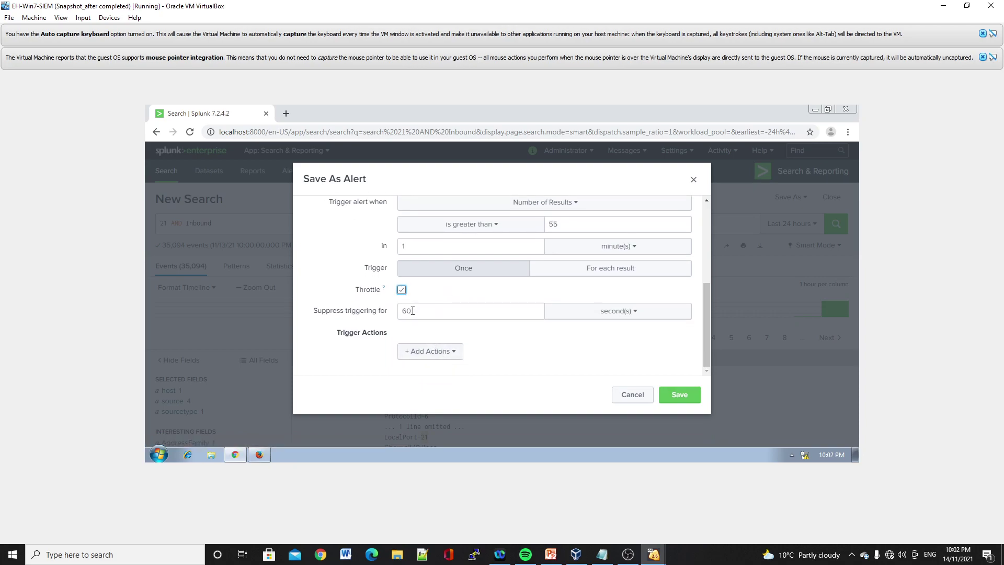
- Add a Triggered Alerts action with High severity and save the alert
left_click(445, 357)
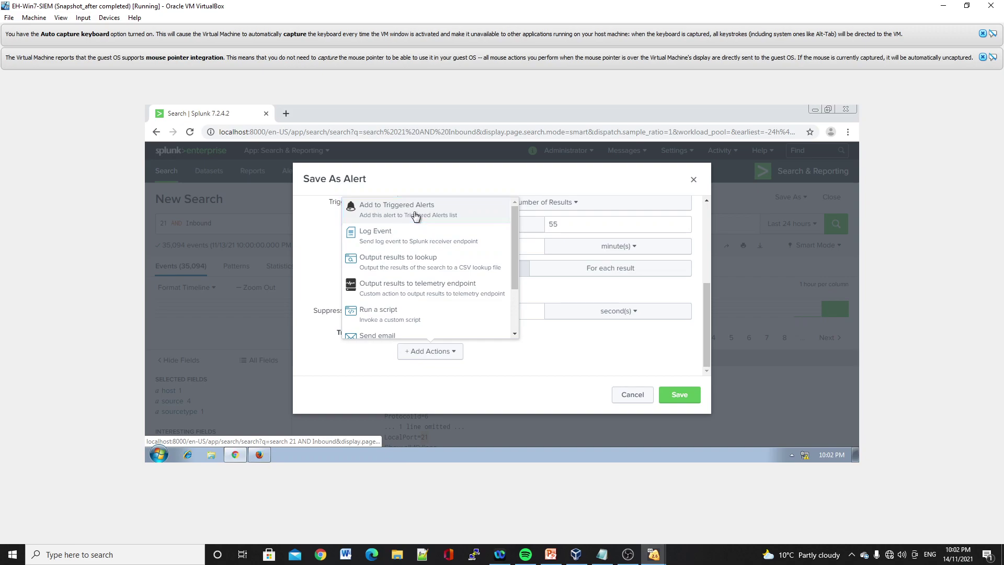
left_click(420, 210)
left_click(530, 346)
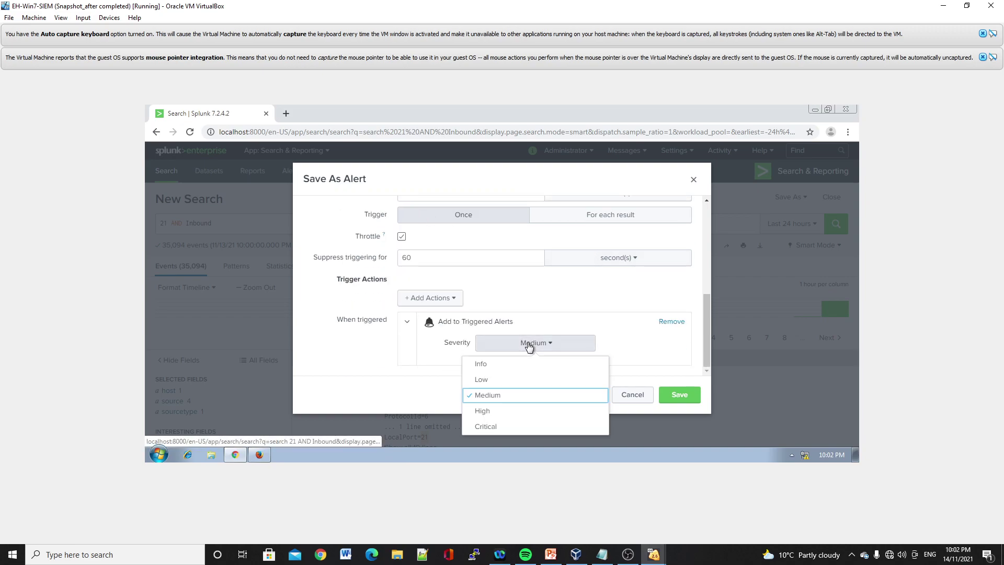
left_click(520, 410)
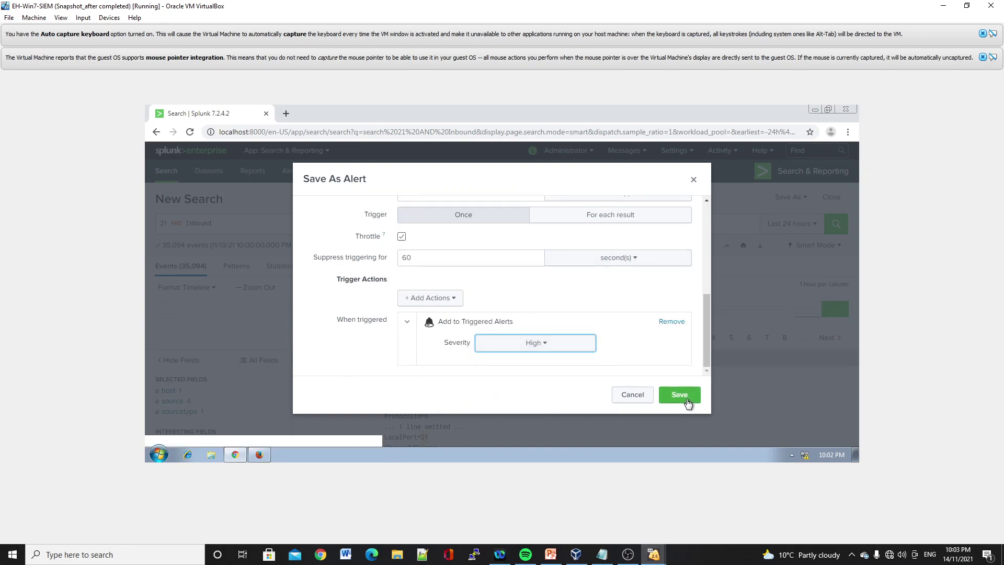
left_click(680, 394)
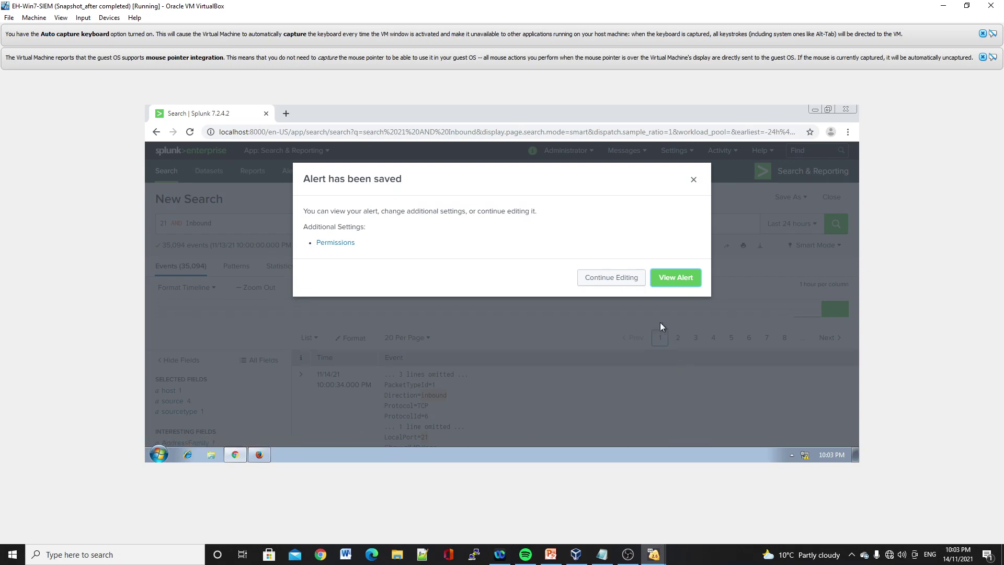
- View the saved Dos Attack alert's details page from the confirmation dialog
left_click(668, 278)
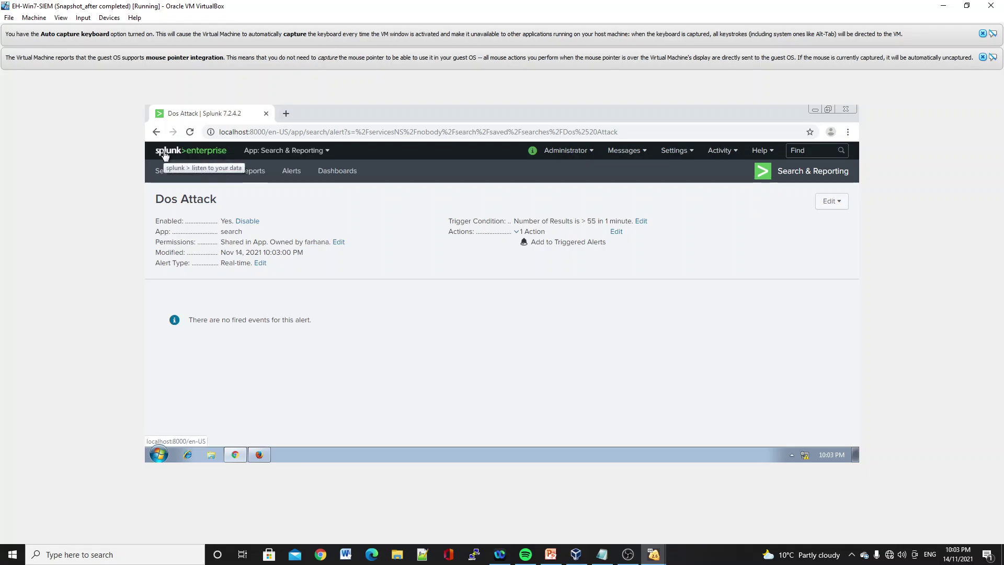
mouse_move(608, 557)
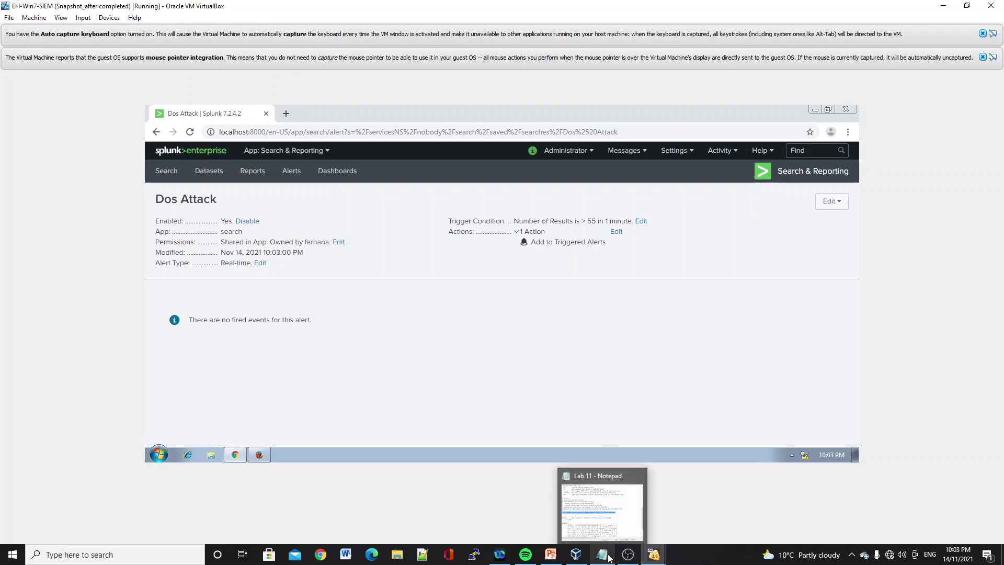
mouse_move(644, 560)
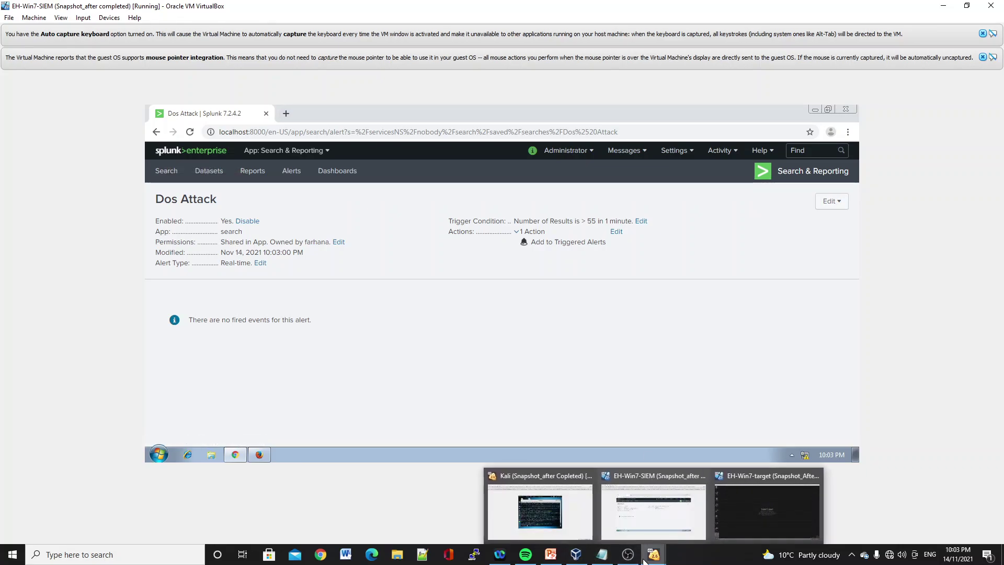
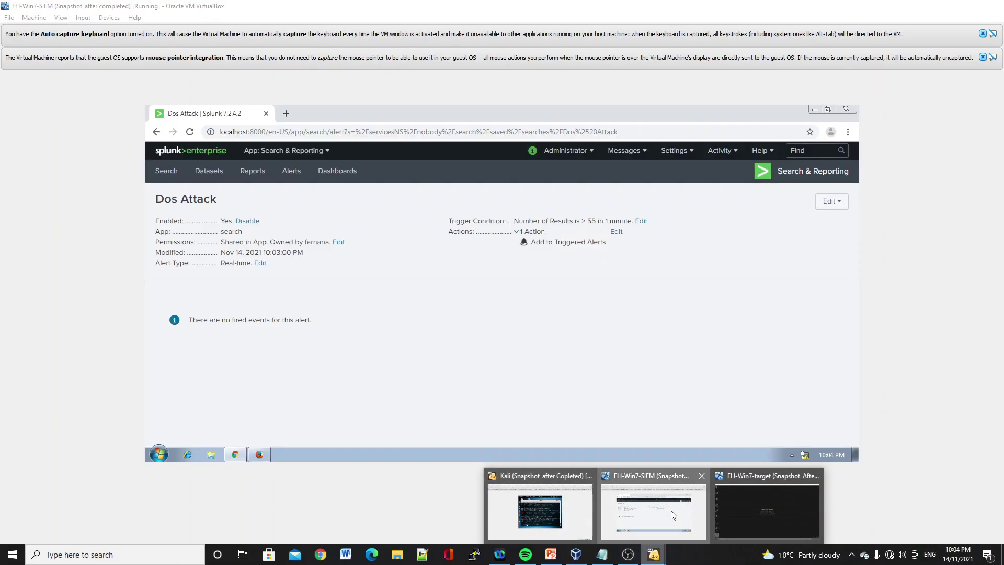
- Bring the EH-Win7-SIEM VM forward and reload Splunk's home page from the Dos Attack alert
left_click(670, 510)
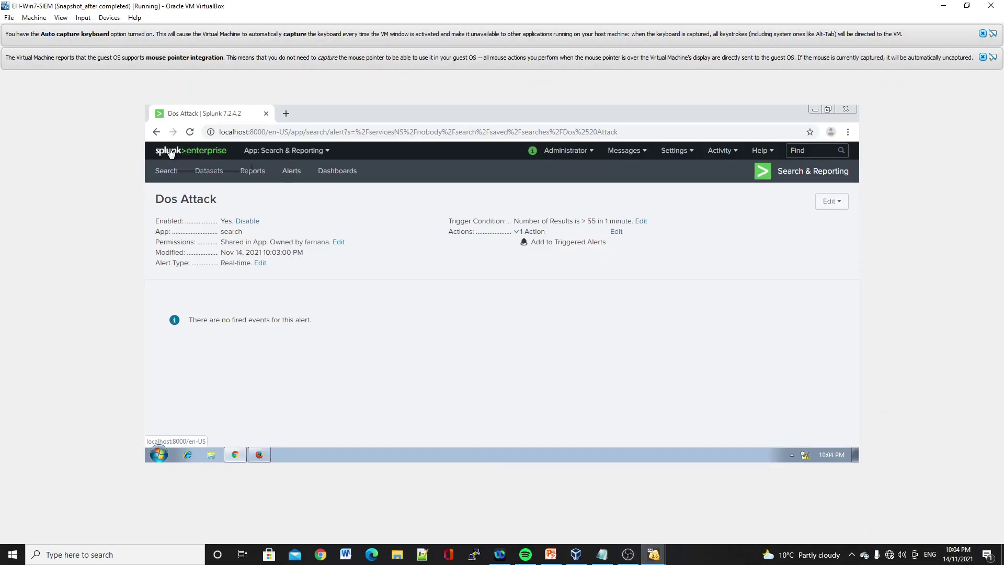
left_click(190, 133)
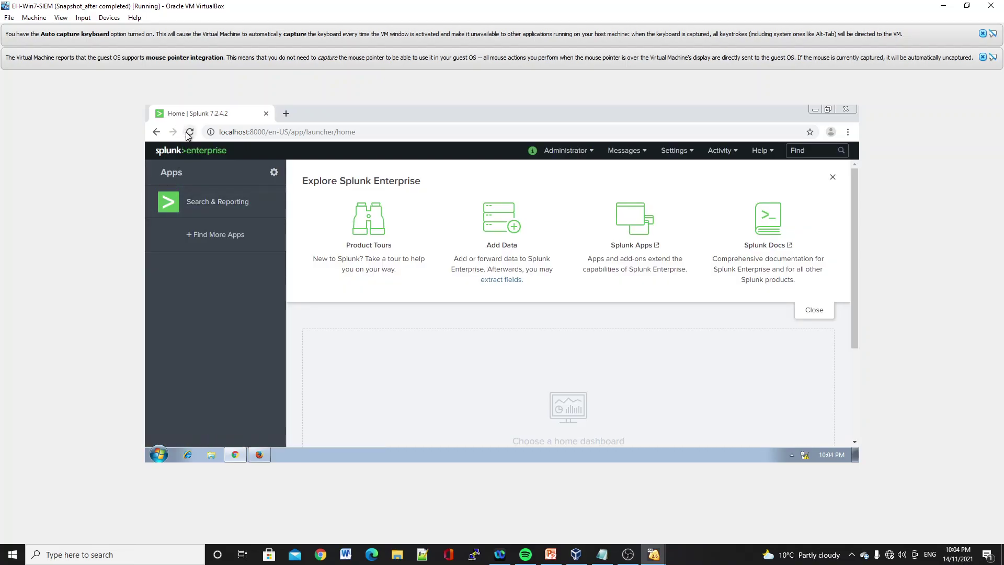
left_click(189, 132)
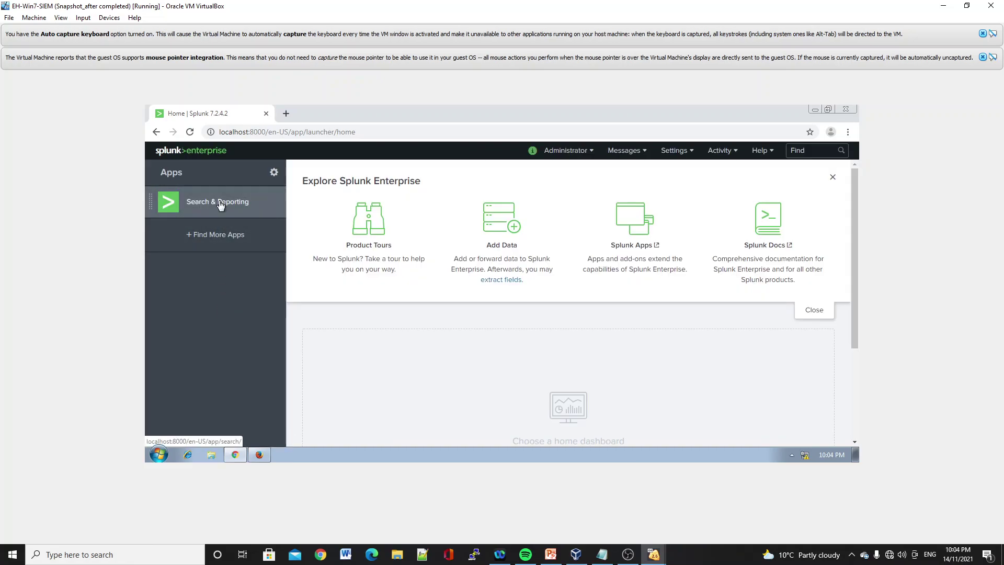
- Launch the Search & Reporting app from the Splunk home page's Apps panel
left_click(220, 210)
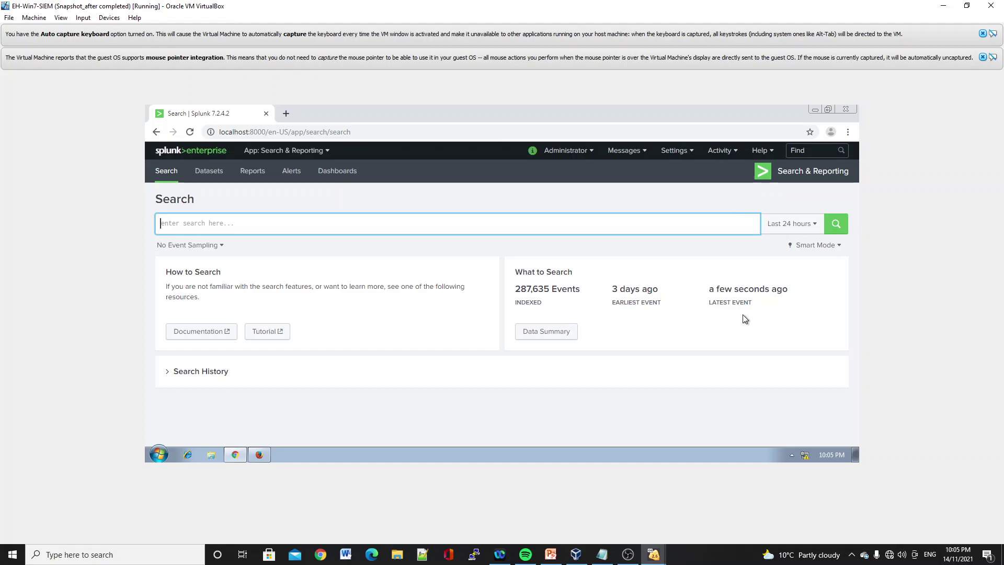
- Review the Data Summary's indexed hosts and eight sources, then show the Activity menu
left_click(548, 333)
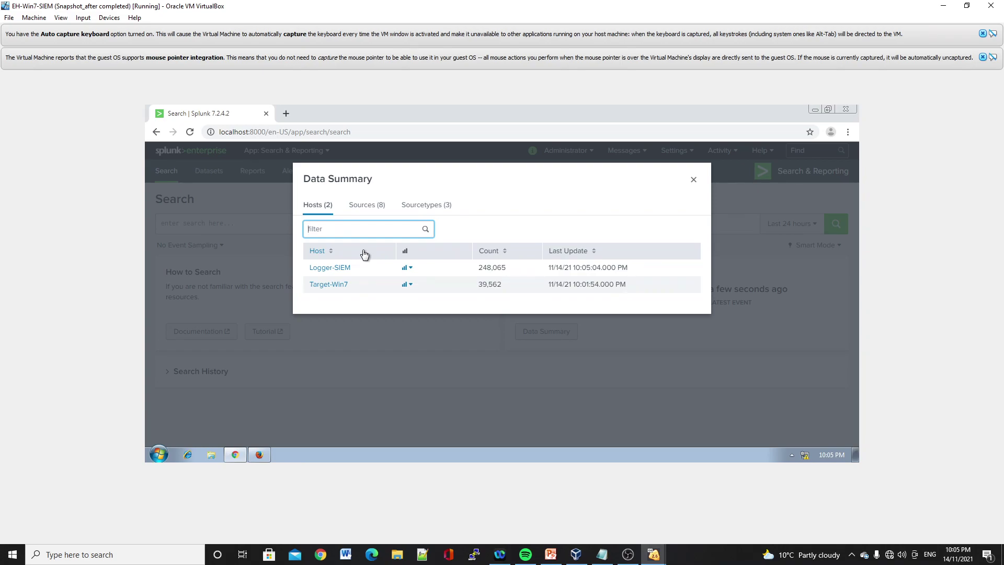
left_click(366, 210)
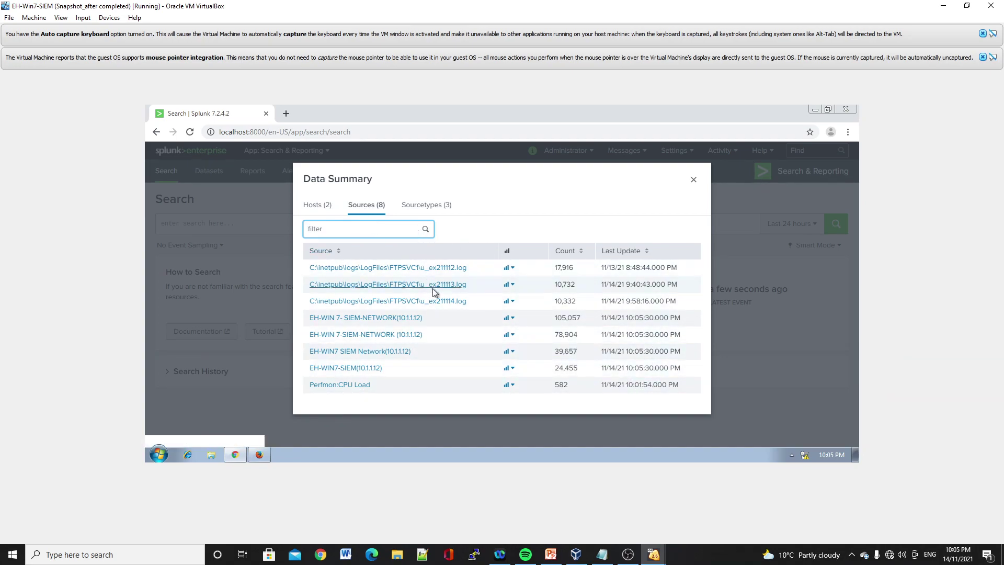
left_click(693, 180)
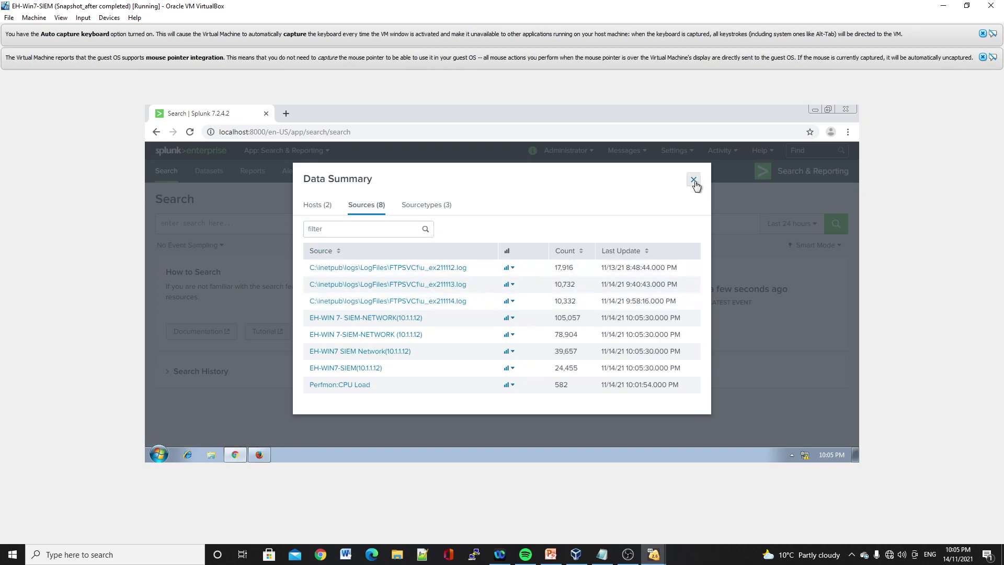
left_click(726, 153)
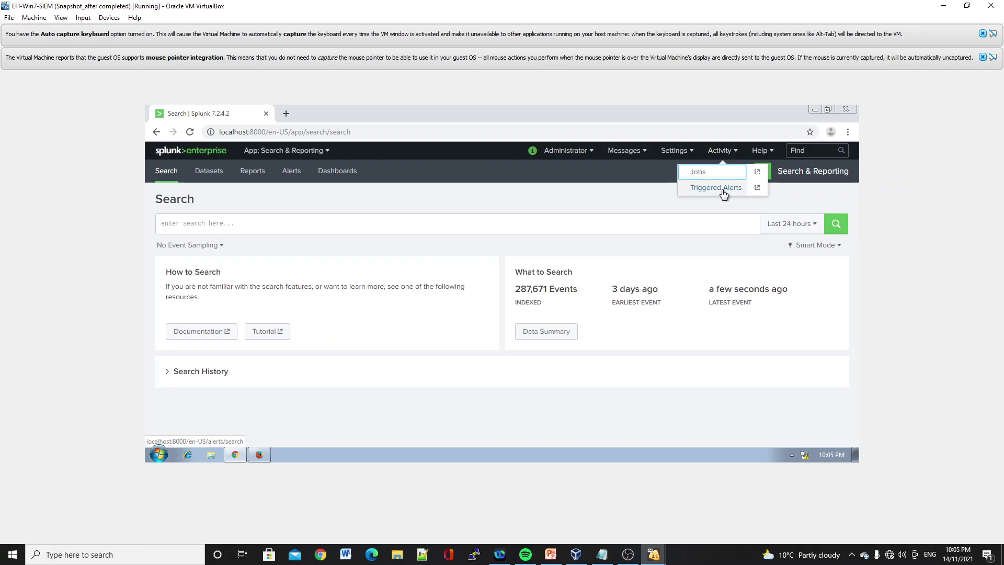
- Display the Triggered Alerts list of seven High-severity DoS and brute-force alerts, then switch to OBS
left_click(724, 193)
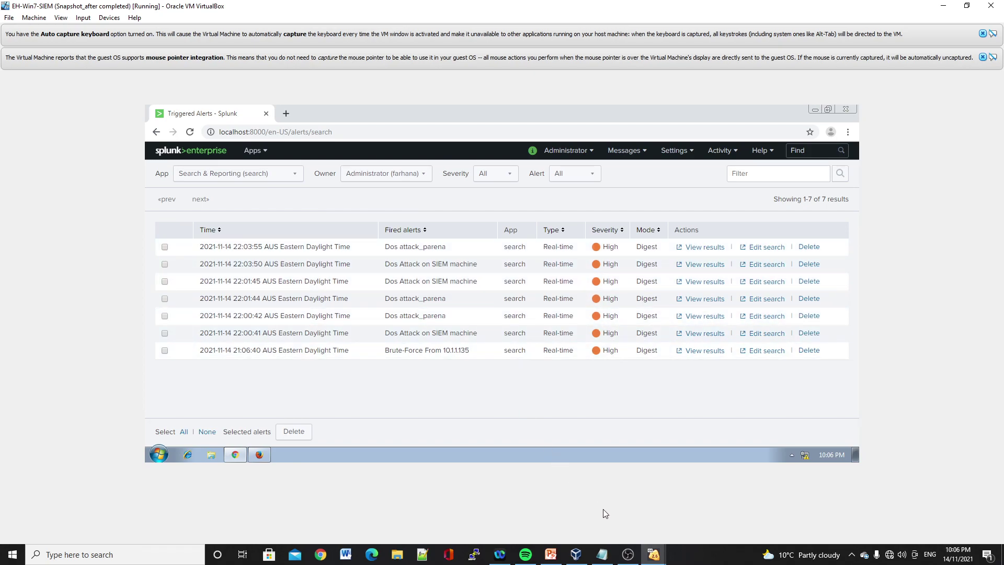
left_click(633, 560)
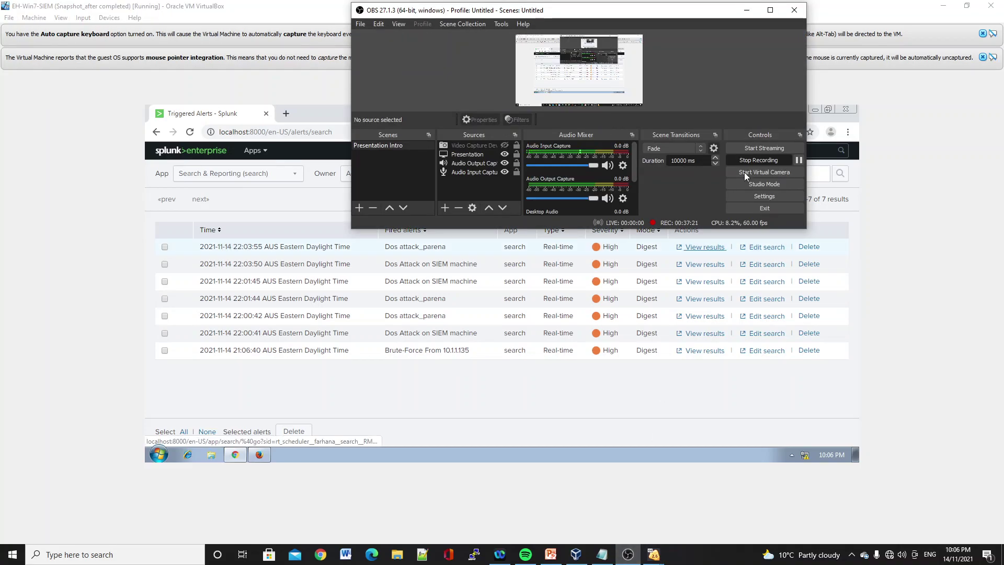